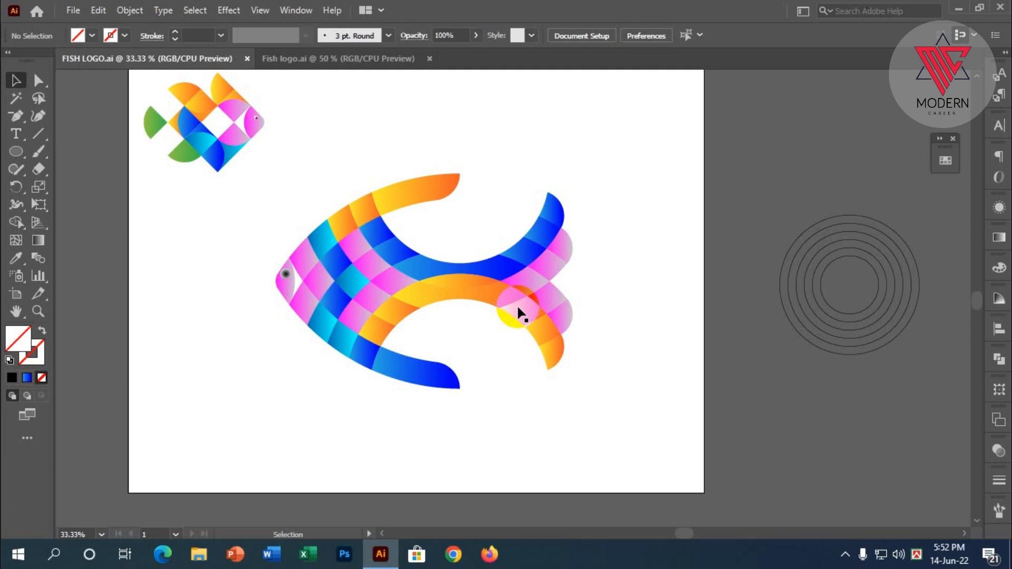
{"action": "scroll", "coordinate": [518, 307], "scroll_direction": "up", "scroll_amount": 1}
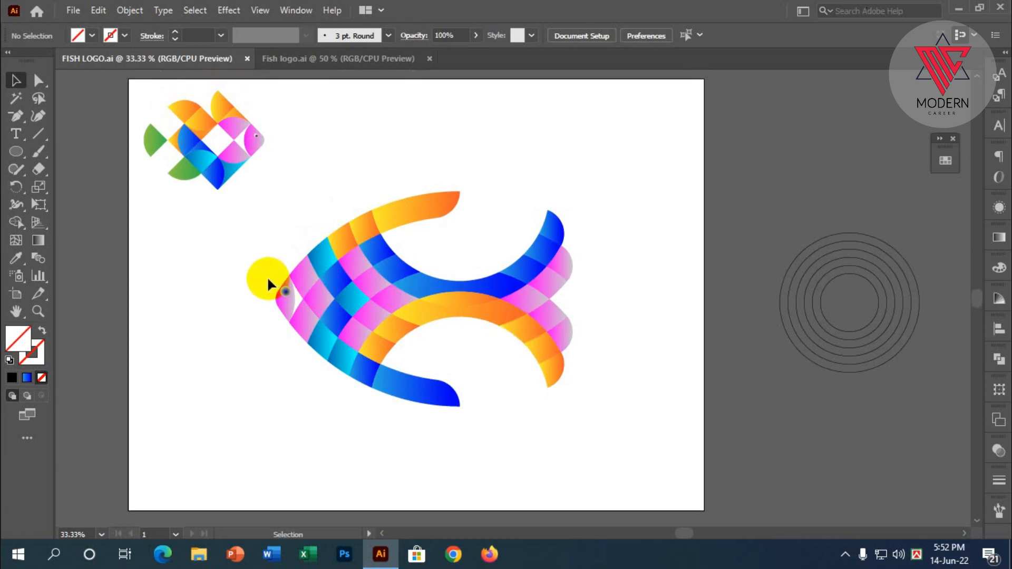
{"action": "scroll", "coordinate": [267, 280], "scroll_direction": "down", "scroll_amount": 1}
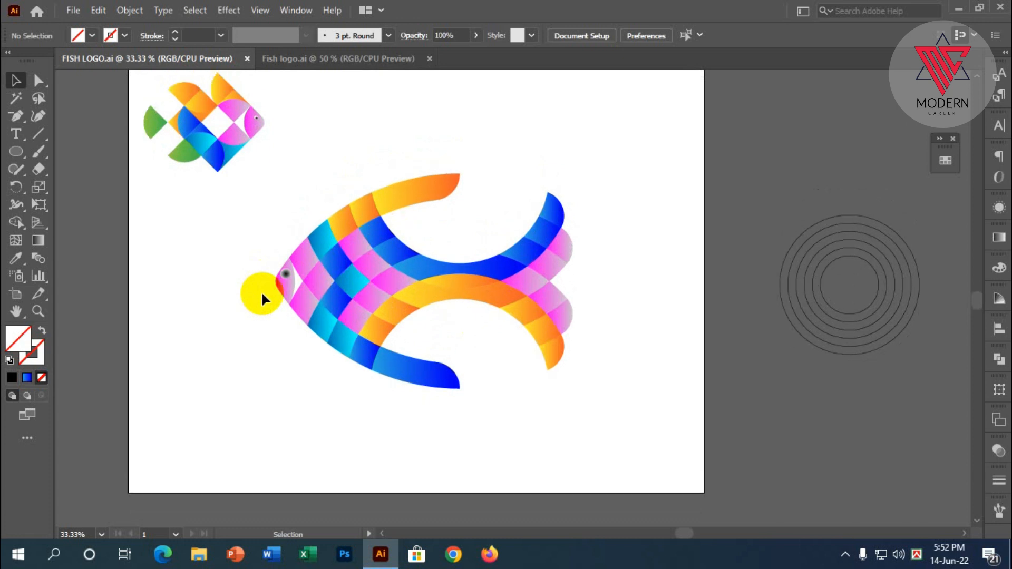
{"action": "scroll", "coordinate": [261, 291], "scroll_direction": "up", "scroll_amount": 2}
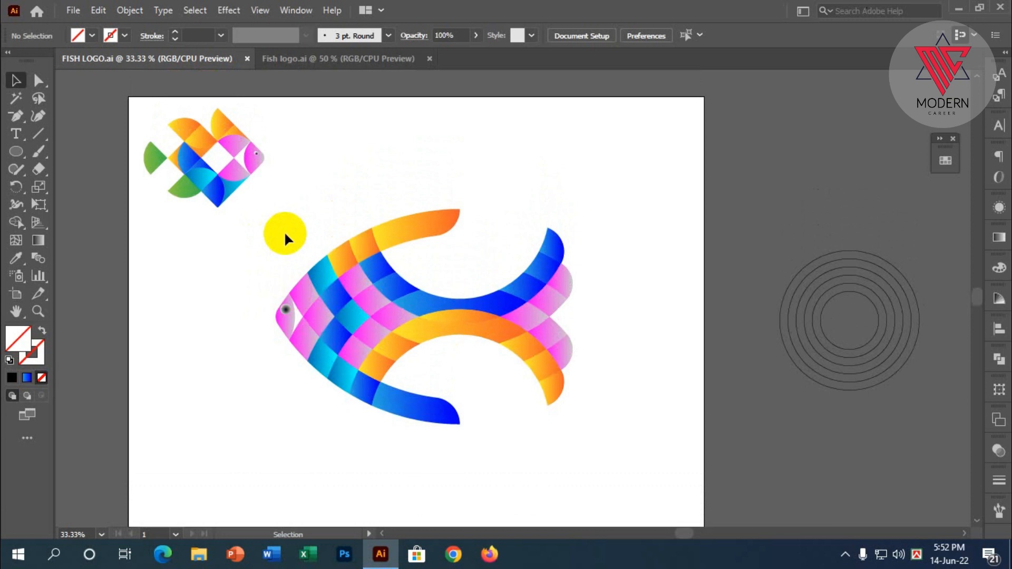
{"action": "scroll", "coordinate": [285, 227], "scroll_direction": "down", "scroll_amount": 3}
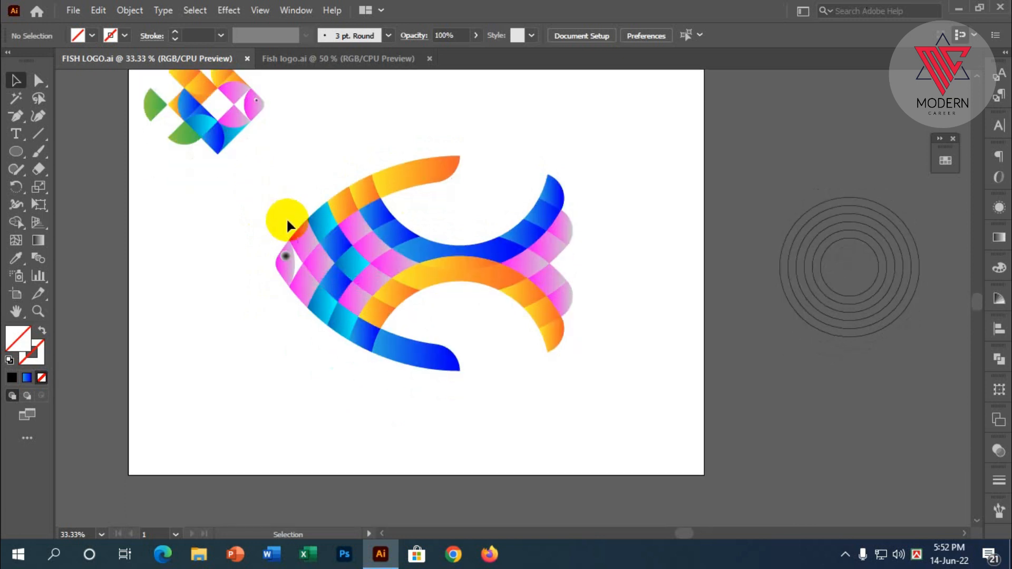
{"action": "scroll", "coordinate": [303, 205], "scroll_direction": "up", "scroll_amount": 1}
{"action": "scroll", "coordinate": [312, 227], "scroll_direction": "up", "scroll_amount": 3}
{"action": "scroll", "coordinate": [346, 287], "scroll_direction": "down", "scroll_amount": 2}
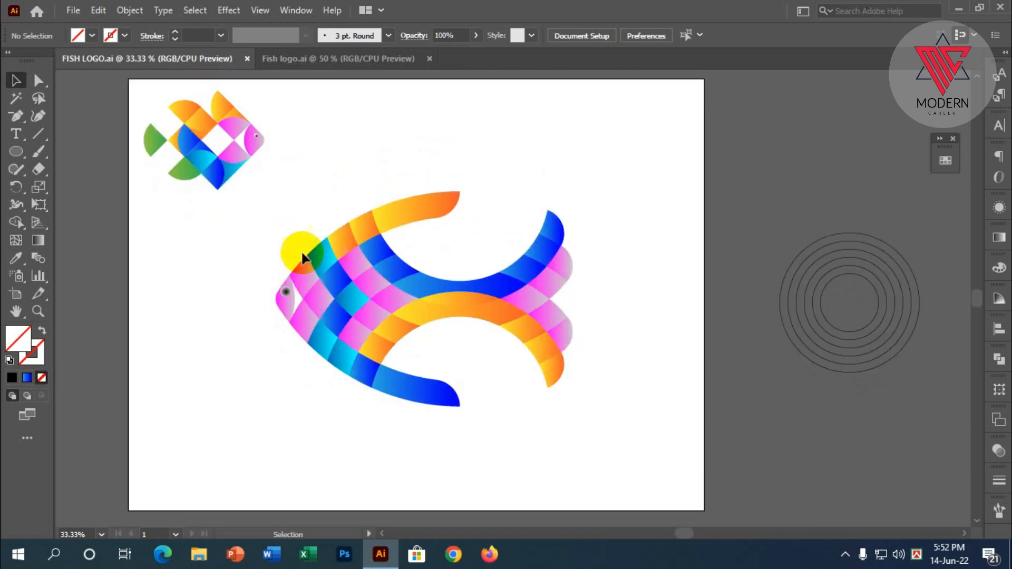
- Scale the large striped fish artwork down to under half its size and place it in the artboard's upper-right corner
{"action": "left_click", "coordinate": [337, 295]}
{"action": "left_click_drag", "start_coordinate": [337, 295], "coordinate": [355, 258]}
{"action": "left_click", "coordinate": [385, 338]}
{"action": "scroll", "coordinate": [335, 322], "scroll_direction": "up", "scroll_amount": 2}
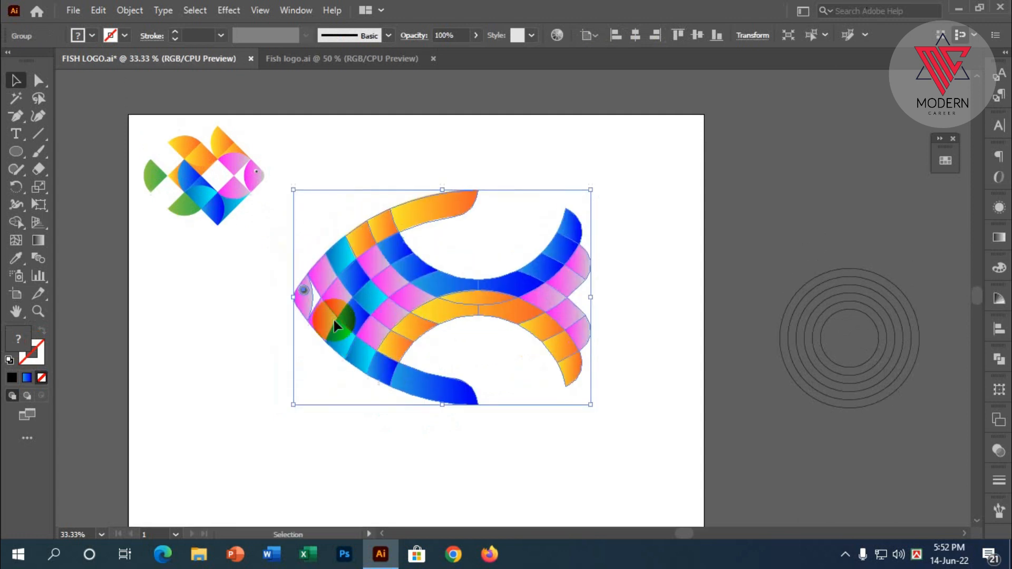
{"action": "scroll", "coordinate": [363, 310], "scroll_direction": "down", "scroll_amount": 2}
{"action": "scroll", "coordinate": [378, 340], "scroll_direction": "up", "scroll_amount": 2}
{"action": "left_click_drag", "start_coordinate": [372, 305], "coordinate": [383, 296]}
{"action": "scroll", "coordinate": [576, 260], "scroll_direction": "down", "scroll_amount": 2}
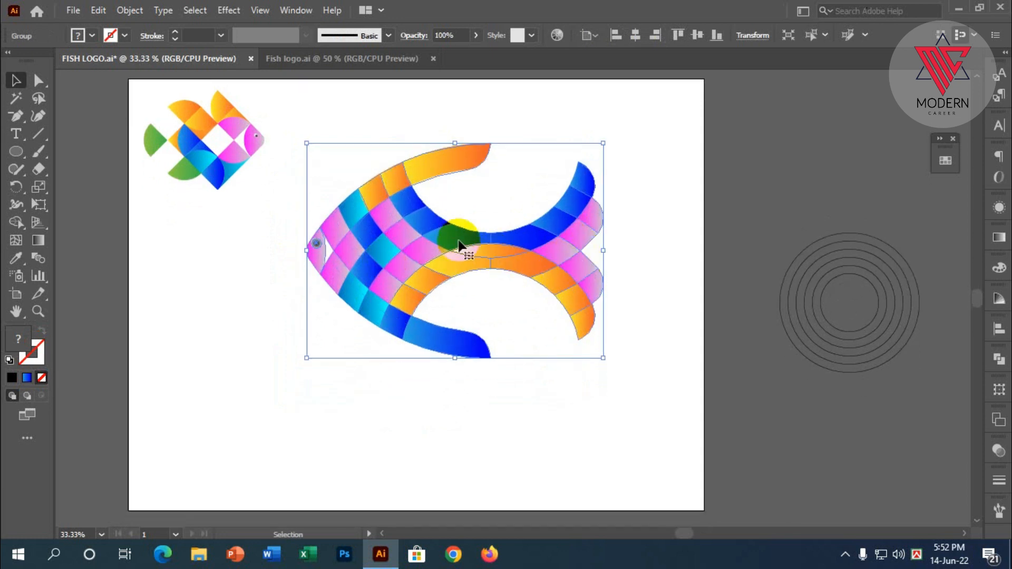
{"action": "scroll", "coordinate": [406, 259], "scroll_direction": "down", "scroll_amount": 1}
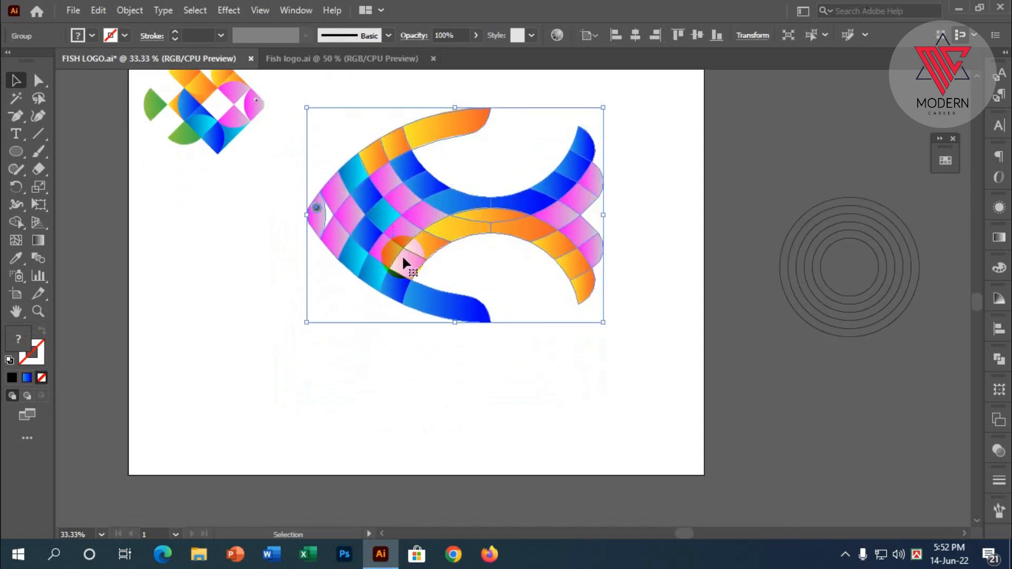
{"action": "scroll", "coordinate": [393, 262], "scroll_direction": "up", "scroll_amount": 4}
{"action": "left_click_drag", "start_coordinate": [603, 411], "coordinate": [521, 352]}
{"action": "left_click_drag", "start_coordinate": [433, 309], "coordinate": [568, 208]}
{"action": "scroll", "coordinate": [585, 279], "scroll_direction": "down", "scroll_amount": 1}
{"action": "left_click", "coordinate": [590, 283]}
{"action": "scroll", "coordinate": [583, 294], "scroll_direction": "down", "scroll_amount": 2}
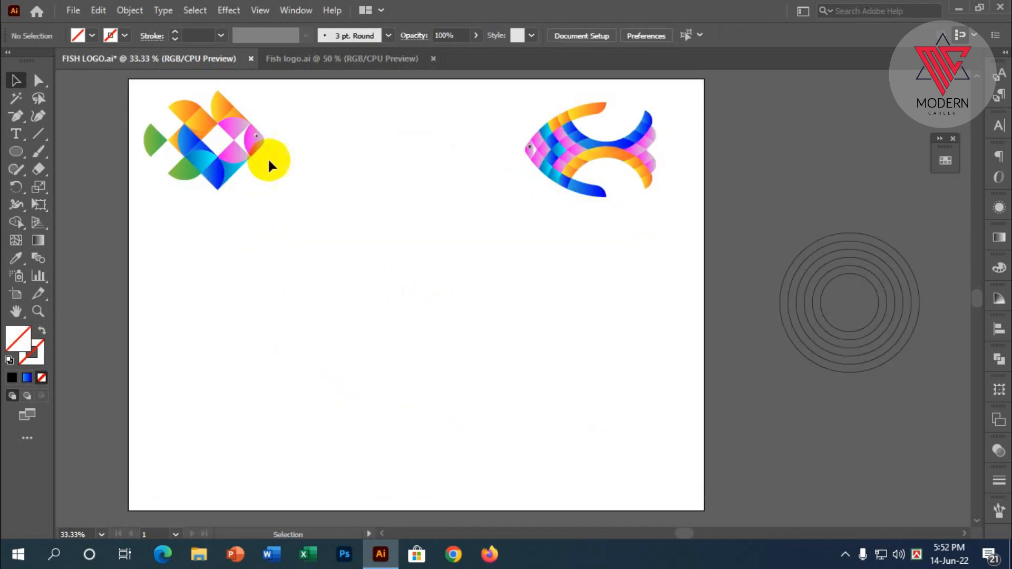
{"action": "left_click", "coordinate": [238, 125]}
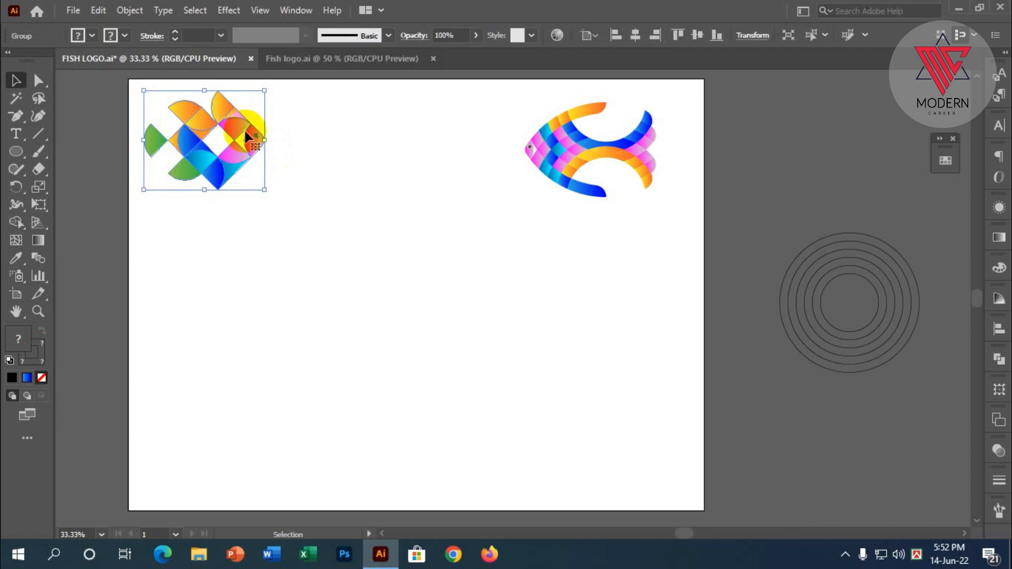
{"action": "left_click", "coordinate": [268, 172]}
{"action": "left_click_drag", "start_coordinate": [268, 180], "coordinate": [150, 105]}
{"action": "left_click", "coordinate": [273, 226]}
{"action": "left_click_drag", "start_coordinate": [271, 180], "coordinate": [173, 107]}
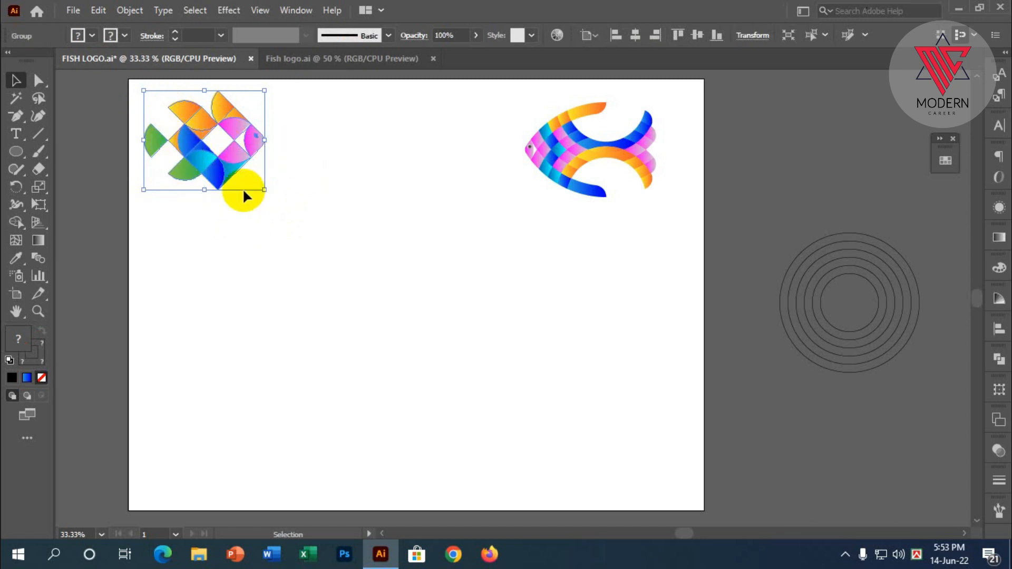
{"action": "left_click_drag", "start_coordinate": [283, 214], "coordinate": [204, 124]}
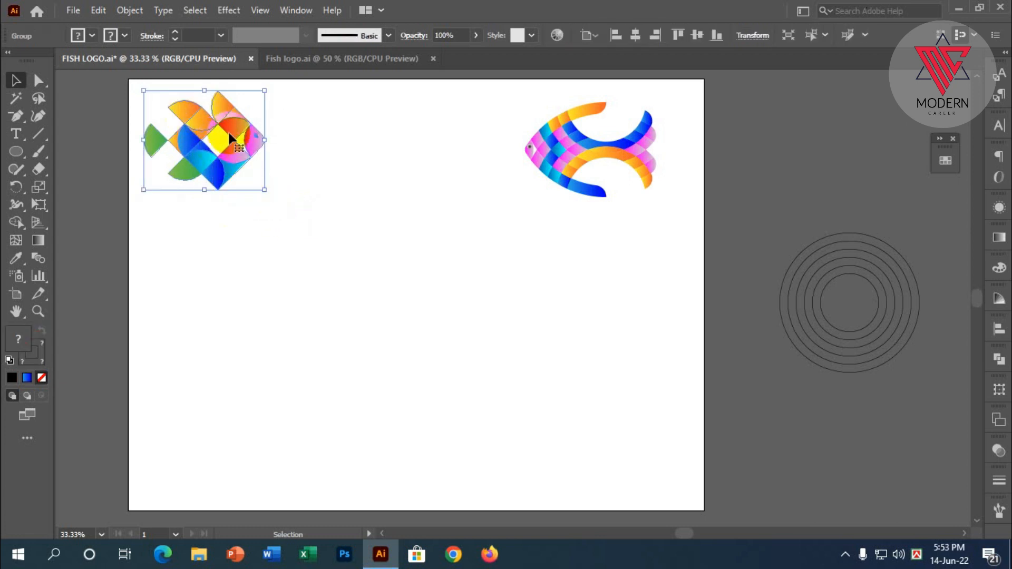
{"action": "left_click", "coordinate": [296, 247]}
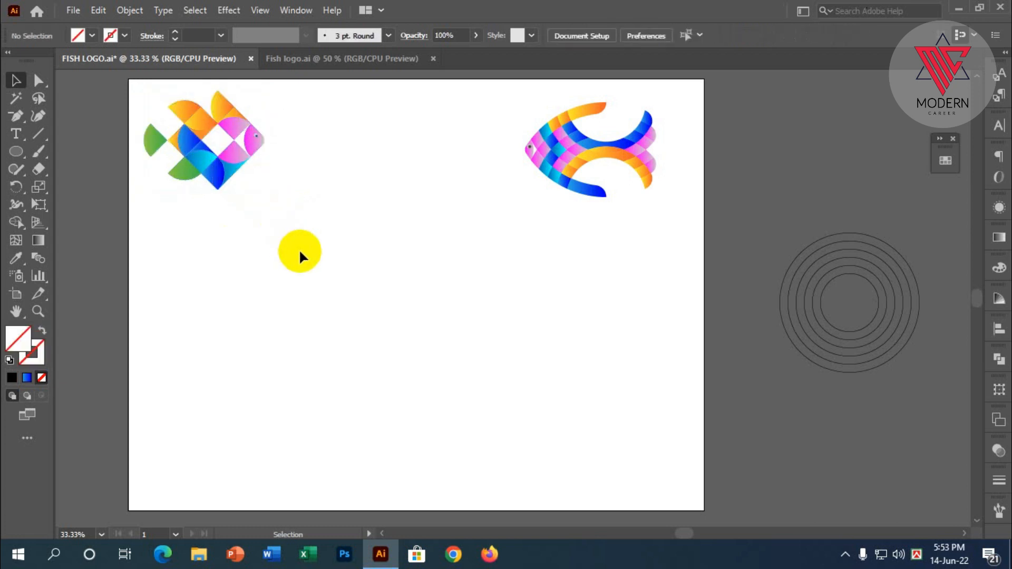
{"action": "scroll", "coordinate": [575, 232], "scroll_direction": "down", "scroll_amount": 1}
{"action": "left_click", "coordinate": [572, 138]}
{"action": "left_click", "coordinate": [601, 274]}
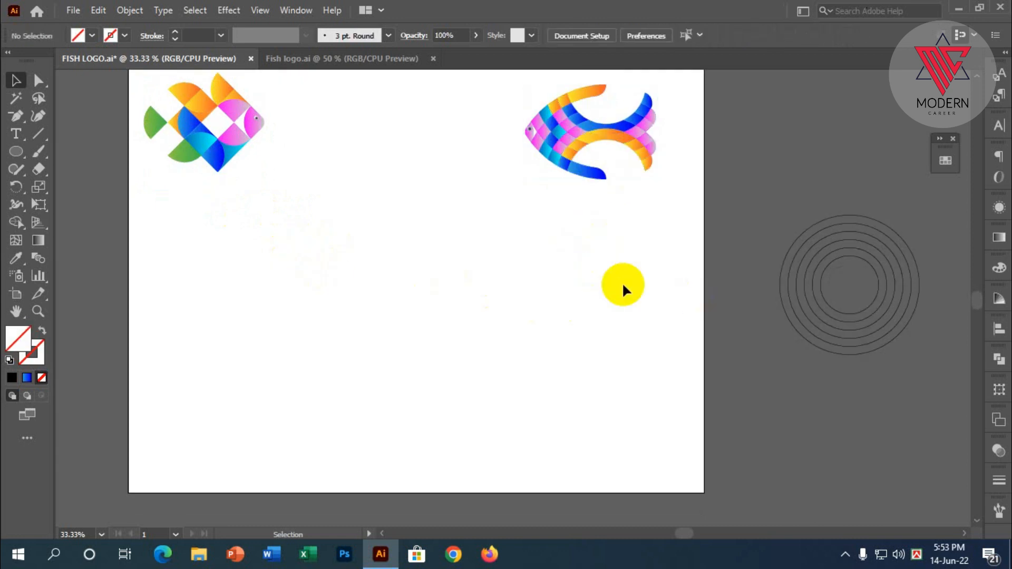
- Move the existing concentric circles onto the artboard and return them to the pasteboard beside it
{"action": "scroll", "coordinate": [278, 262], "scroll_direction": "up", "scroll_amount": 2}
{"action": "left_click_drag", "start_coordinate": [829, 294], "coordinate": [443, 309]}
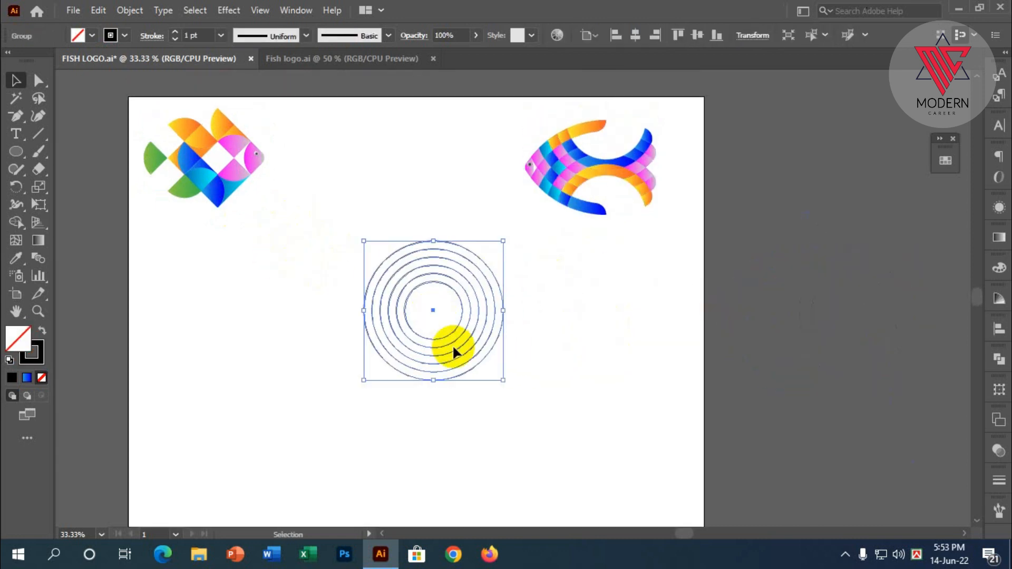
{"action": "left_click", "coordinate": [379, 339]}
{"action": "scroll", "coordinate": [490, 409], "scroll_direction": "up", "scroll_amount": 1}
{"action": "left_click", "coordinate": [435, 306]}
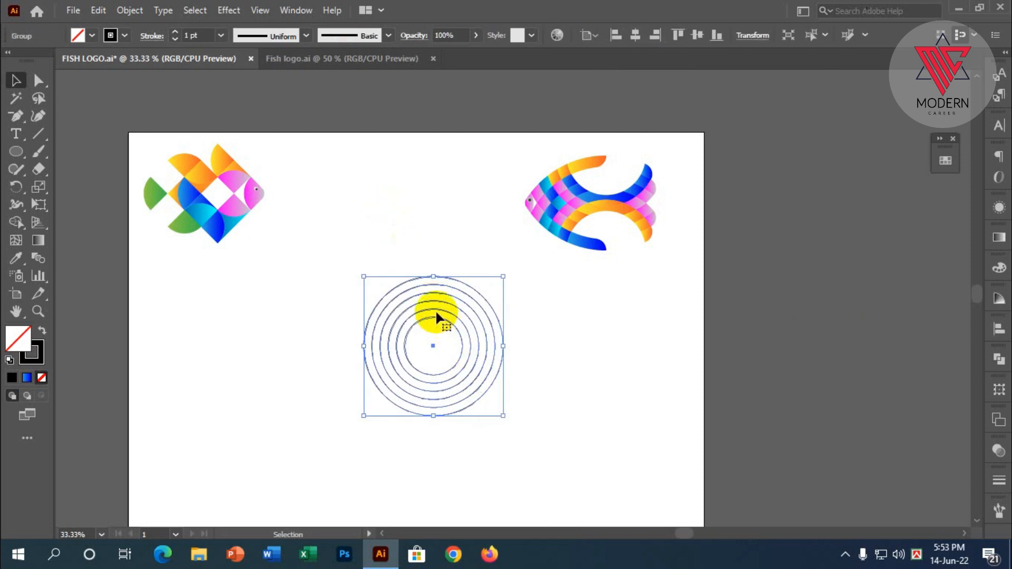
{"action": "scroll", "coordinate": [436, 313], "scroll_direction": "down", "scroll_amount": 2}
{"action": "left_click_drag", "start_coordinate": [437, 238], "coordinate": [862, 278]}
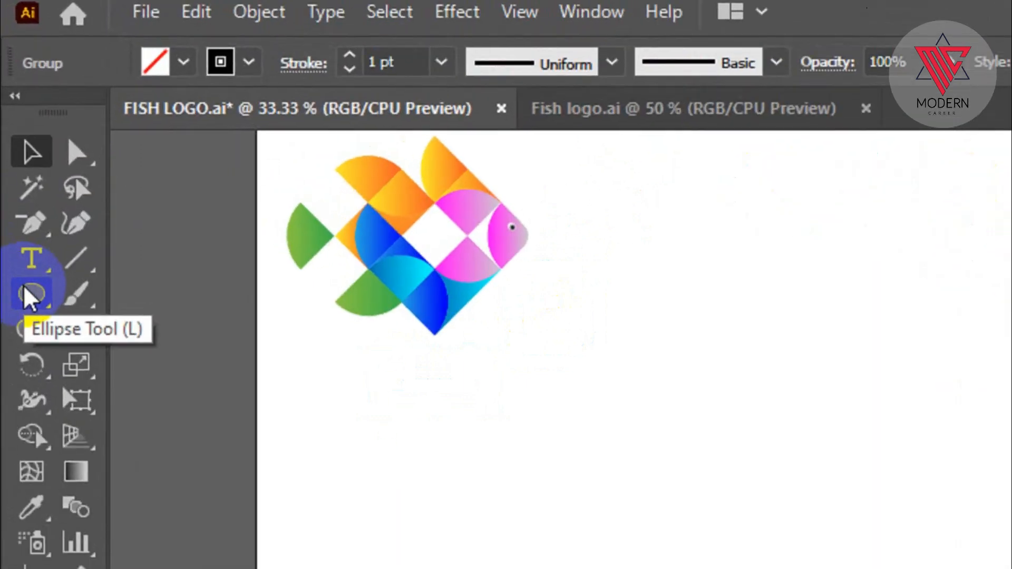
- Draw an unfilled circle about 407 px in diameter on the empty artboard area and make its black 1 pt stroke active
{"action": "left_click", "coordinate": [14, 151]}
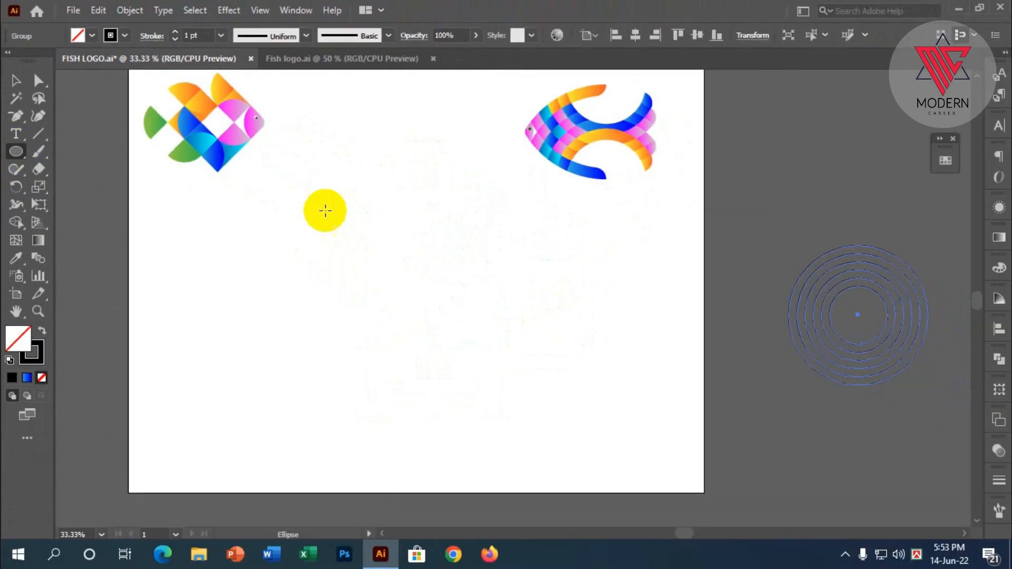
{"action": "scroll", "coordinate": [341, 223], "scroll_direction": "up", "scroll_amount": 1}
{"action": "scroll", "coordinate": [337, 221], "scroll_direction": "down", "scroll_amount": 2}
{"action": "left_click_drag", "start_coordinate": [345, 215], "coordinate": [433, 354]}
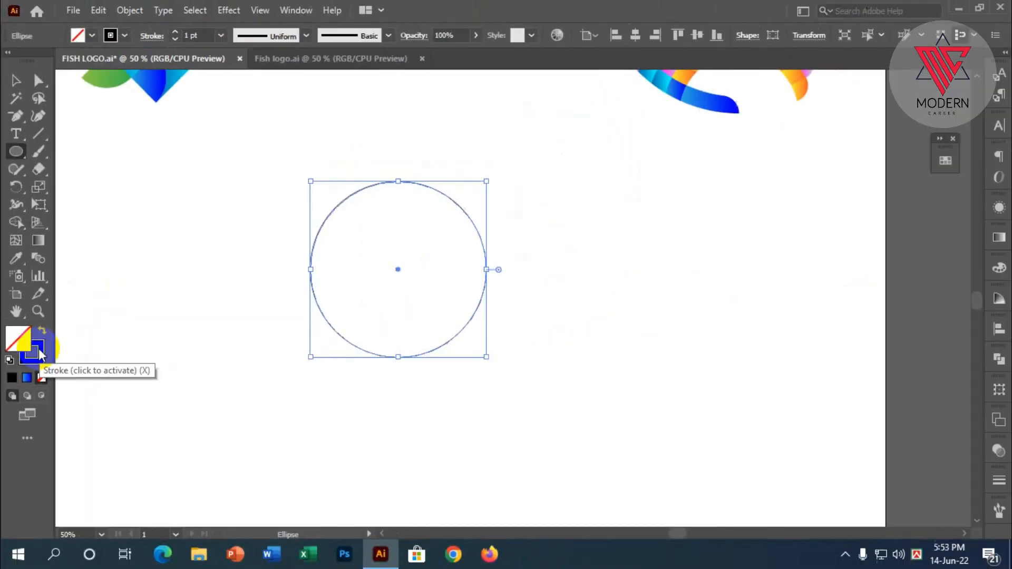
{"action": "scroll", "coordinate": [454, 296], "scroll_direction": "up", "scroll_amount": 1}
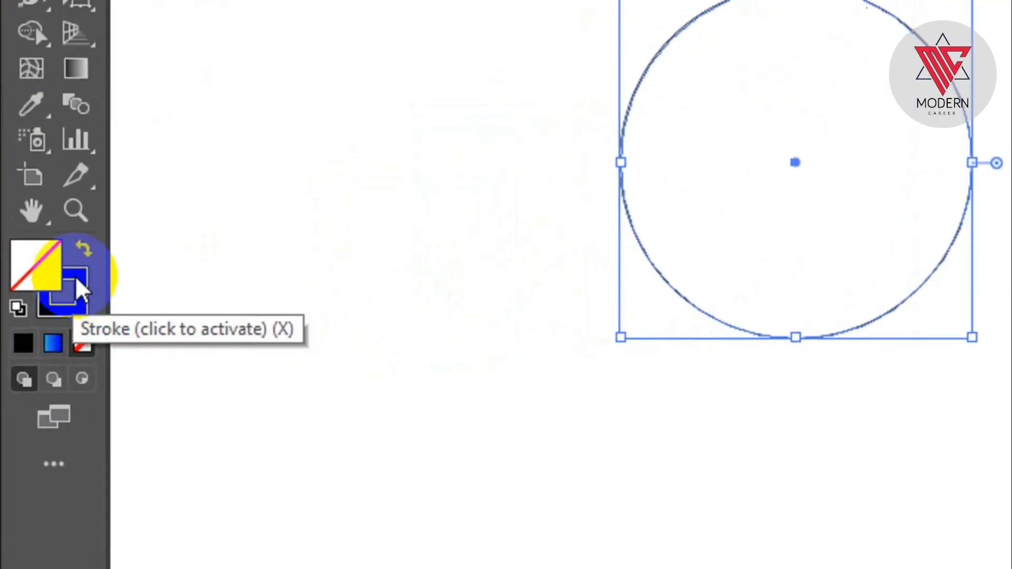
{"action": "left_click", "coordinate": [76, 280]}
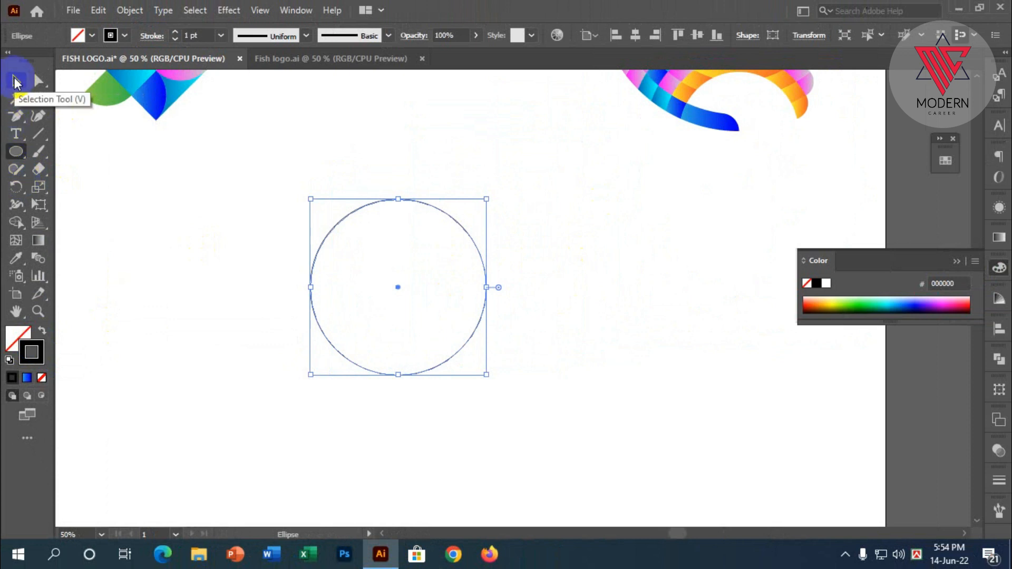
- Create a concentric copy of the circle scaled from its centre to about half the diameter
{"action": "left_click", "coordinate": [16, 81]}
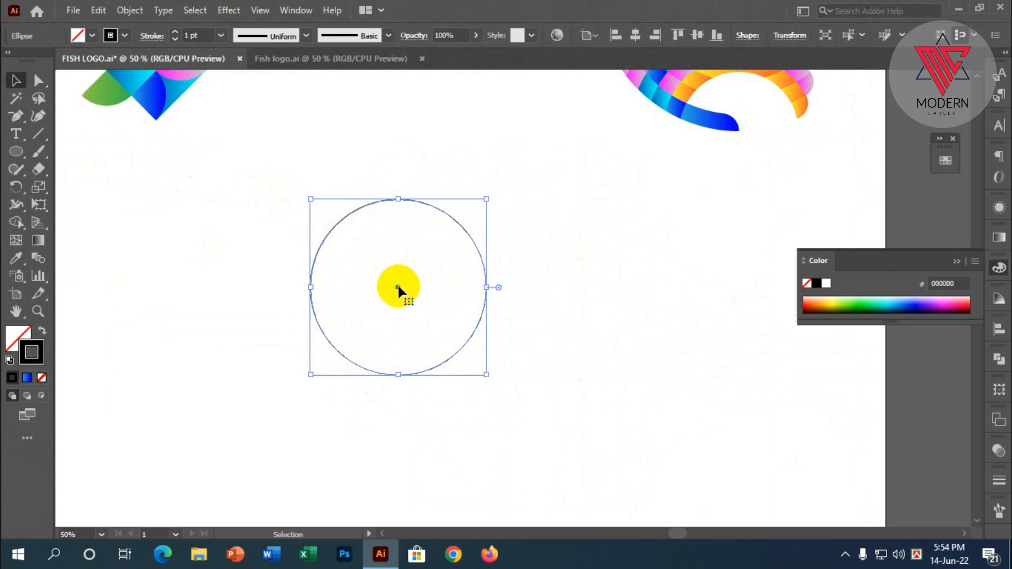
{"action": "key", "text": "a"}
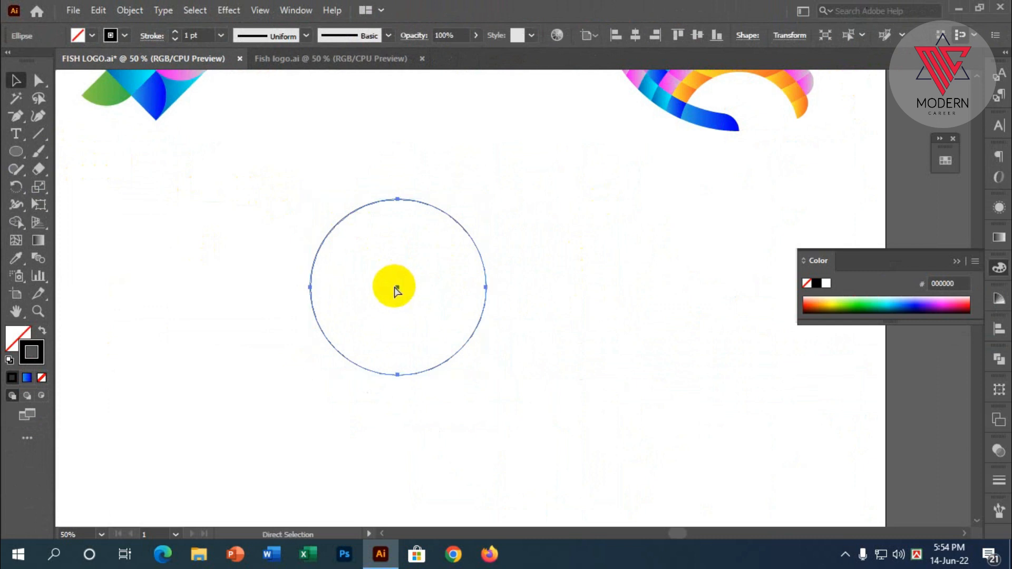
{"action": "key", "text": "v"}
{"action": "key", "text": "a"}
{"action": "key", "text": "v"}
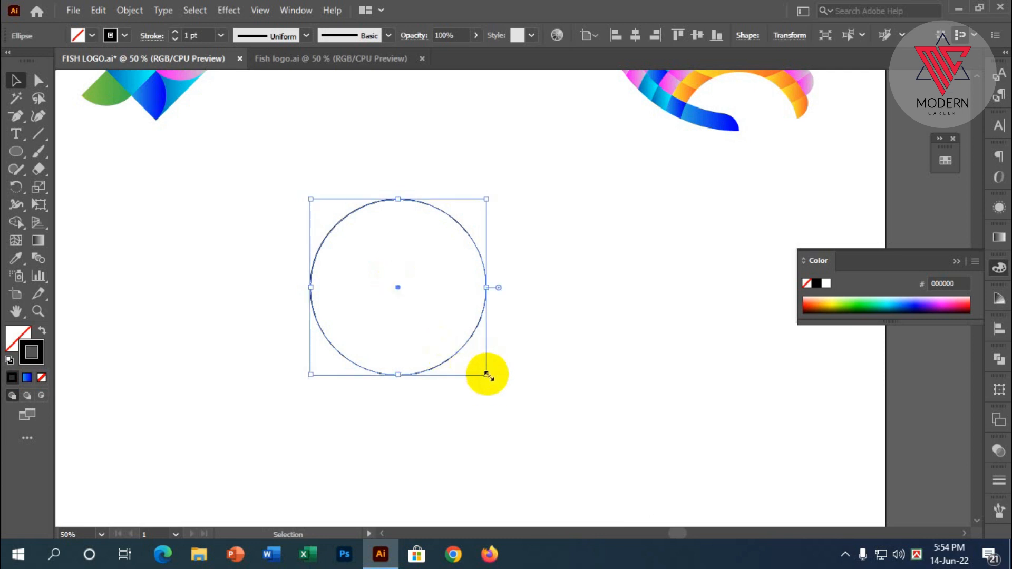
{"action": "key", "text": "shift"}
{"action": "left_click_drag", "start_coordinate": [486, 374], "coordinate": [443, 329]}
{"action": "left_click", "coordinate": [514, 337]}
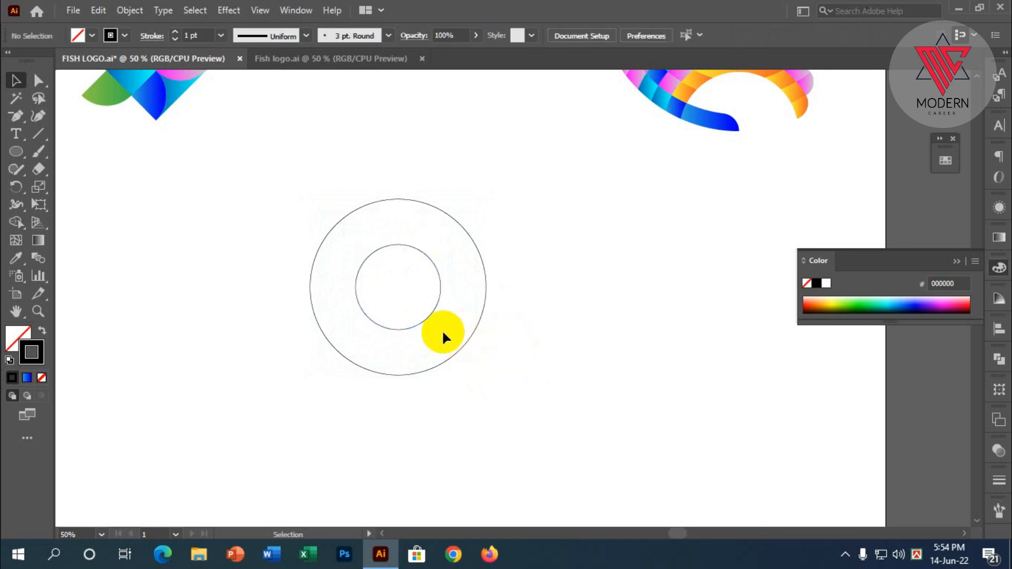
- Select both circles and set the blend options to Specified Steps spacing with 4 steps
{"action": "left_click_drag", "start_coordinate": [515, 367], "coordinate": [270, 200]}
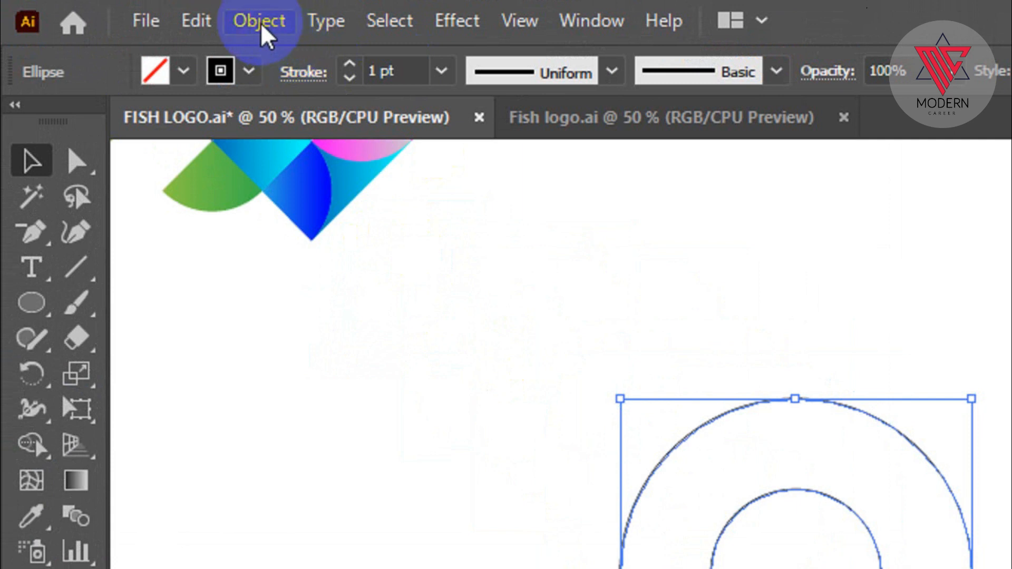
{"action": "left_click", "coordinate": [258, 20]}
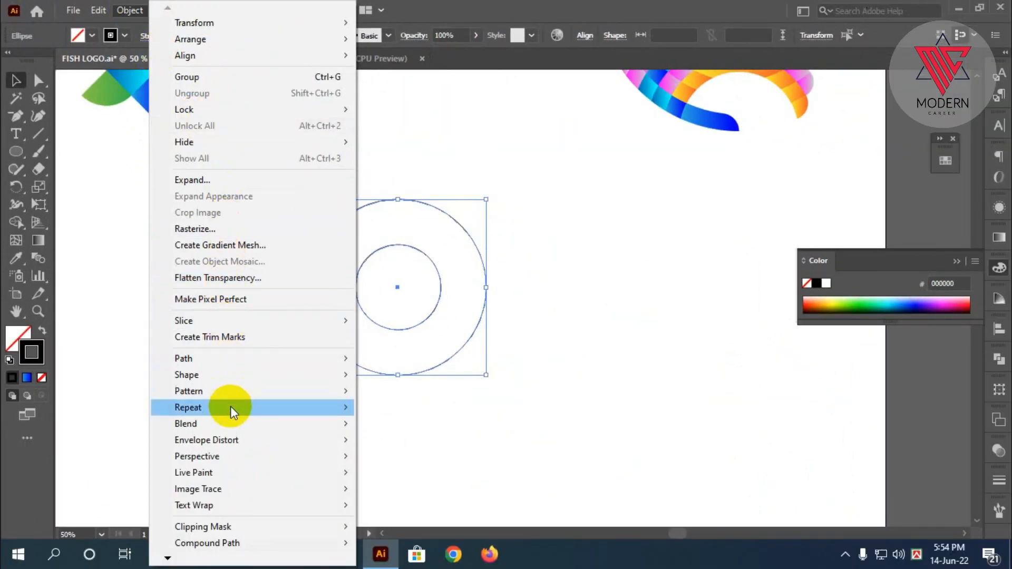
{"action": "mouse_move", "coordinate": [216, 426]}
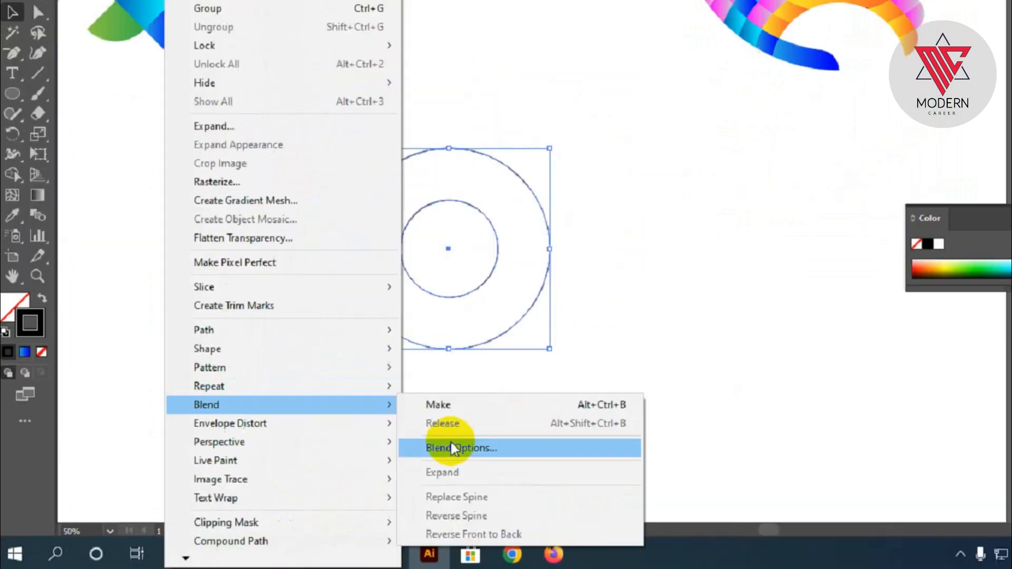
{"action": "left_click", "coordinate": [762, 364]}
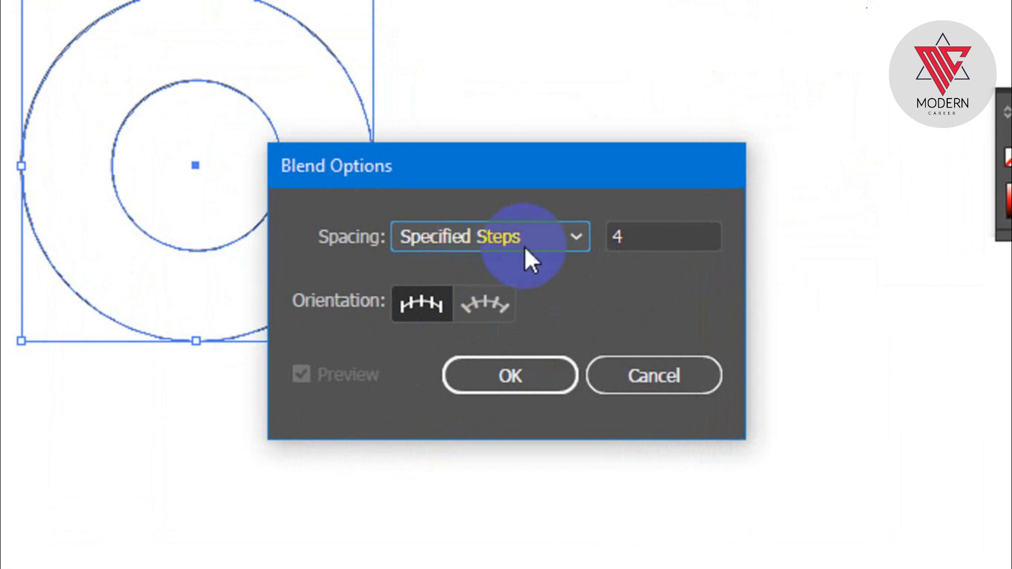
{"action": "left_click", "coordinate": [578, 237]}
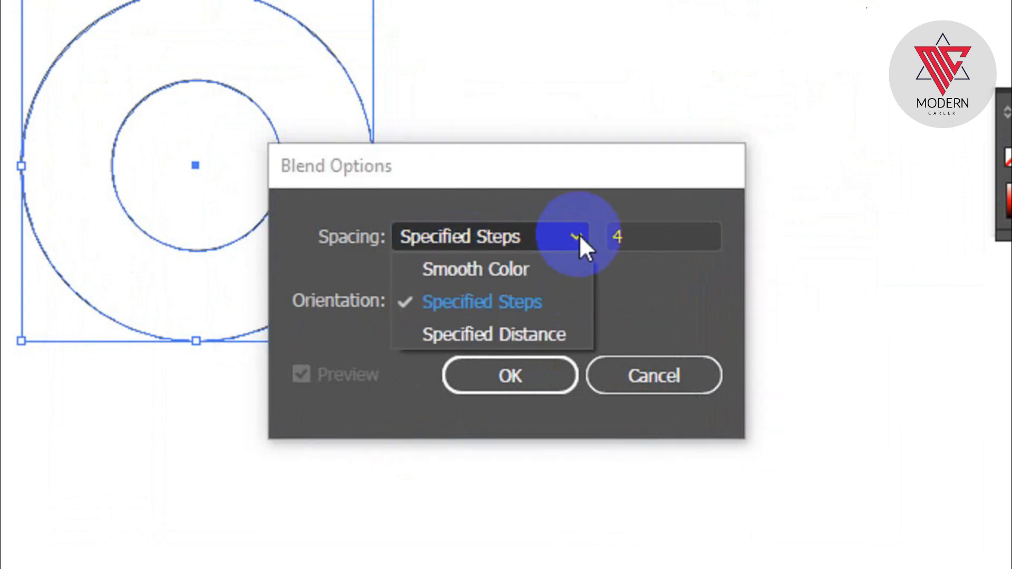
{"action": "left_click", "coordinate": [528, 306]}
{"action": "left_click", "coordinate": [673, 237]}
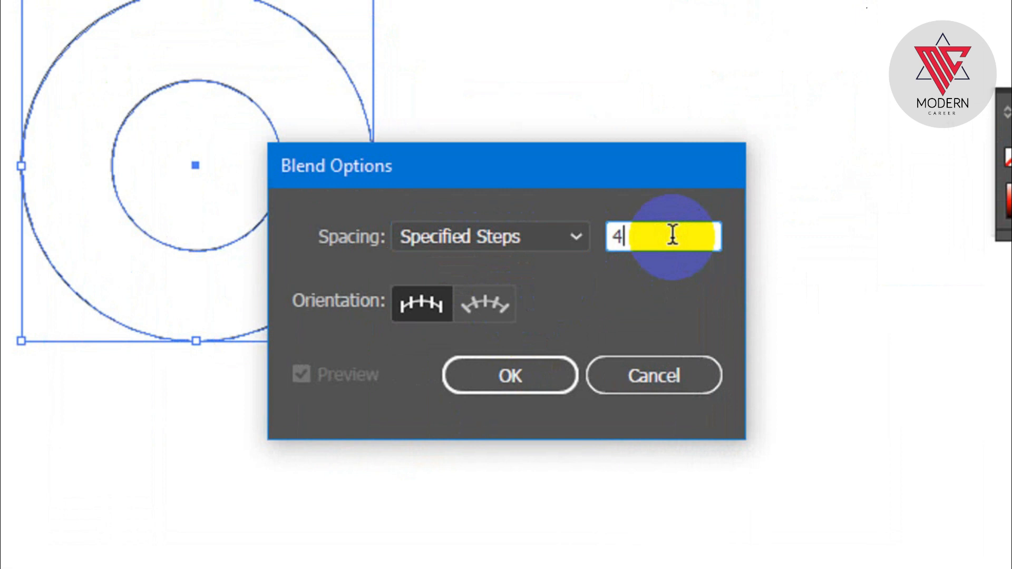
{"action": "left_click", "coordinate": [501, 361]}
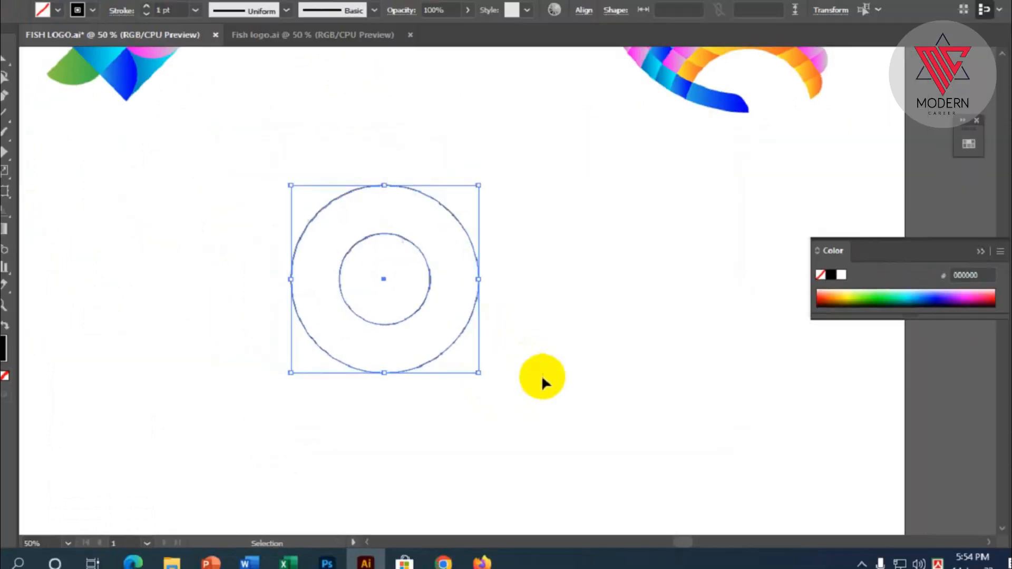
- Make a blend between the outer and inner circles
{"action": "left_click", "coordinate": [127, 10]}
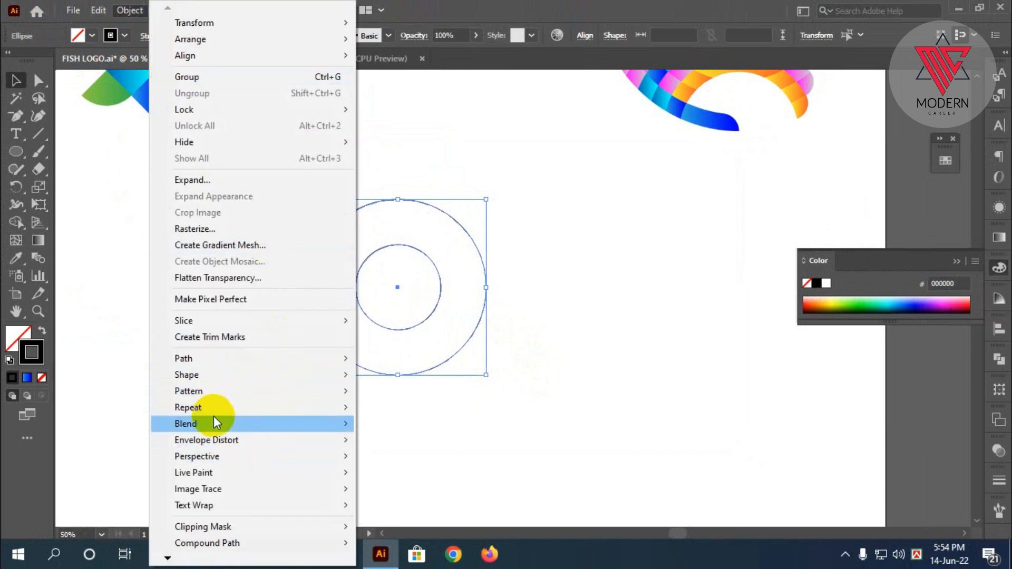
{"action": "mouse_move", "coordinate": [210, 419]}
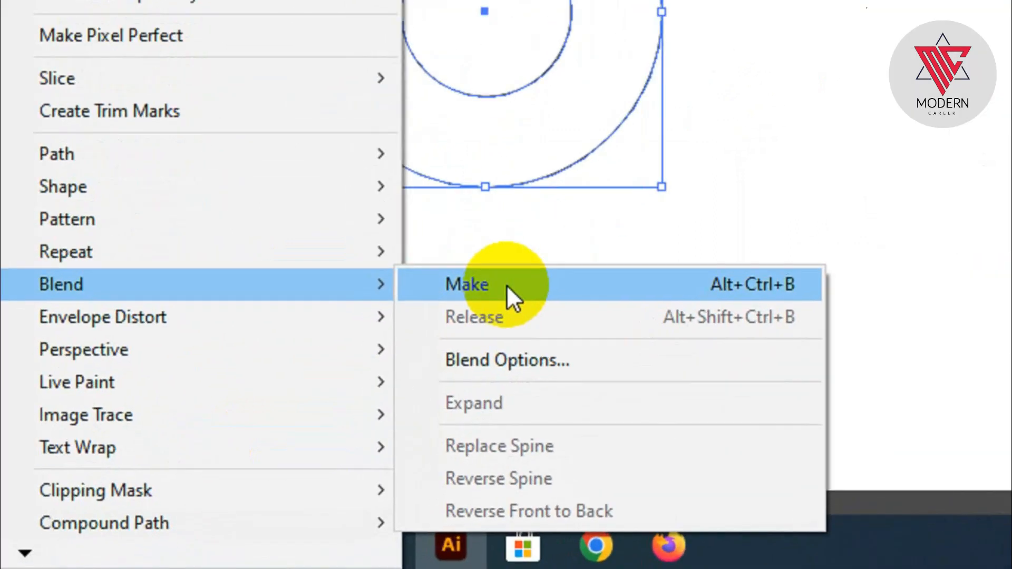
{"action": "left_click", "coordinate": [507, 285]}
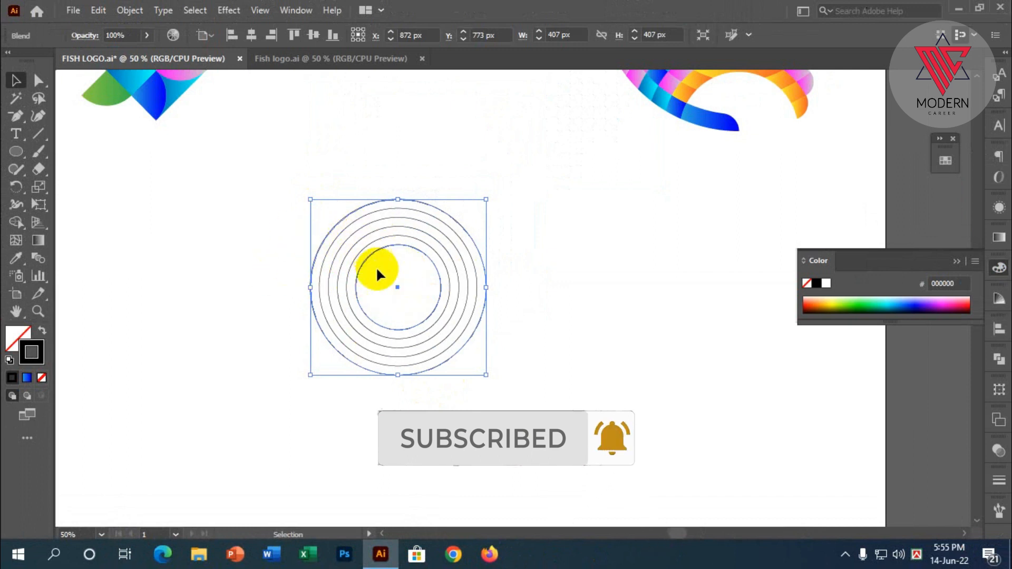
- Expand the circle blend into separate rings with Object, Fill and Stroke included
{"action": "scroll", "coordinate": [363, 258], "scroll_direction": "up", "scroll_amount": 1}
{"action": "left_click_drag", "start_coordinate": [290, 181], "coordinate": [487, 438]}
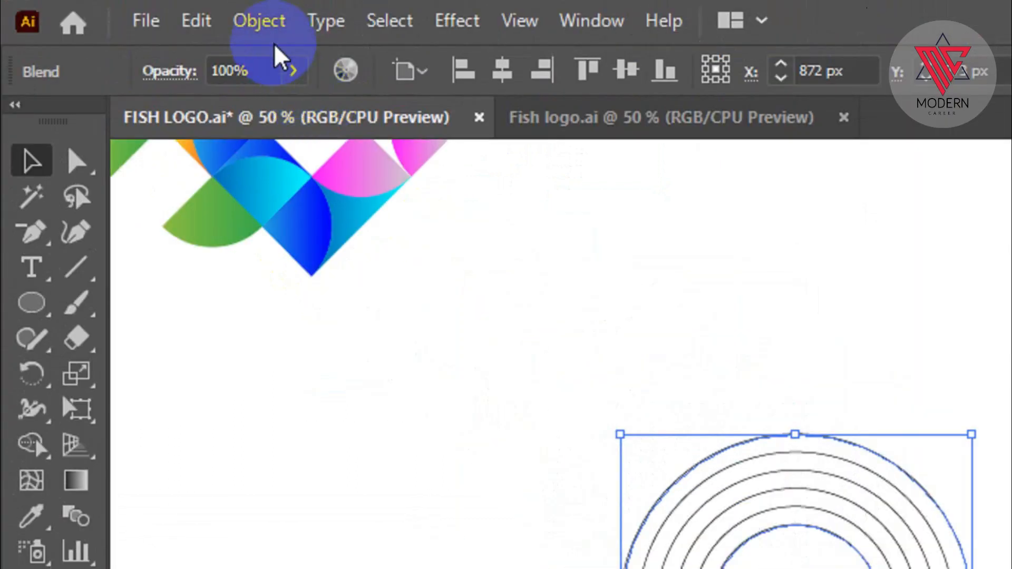
{"action": "left_click", "coordinate": [130, 10]}
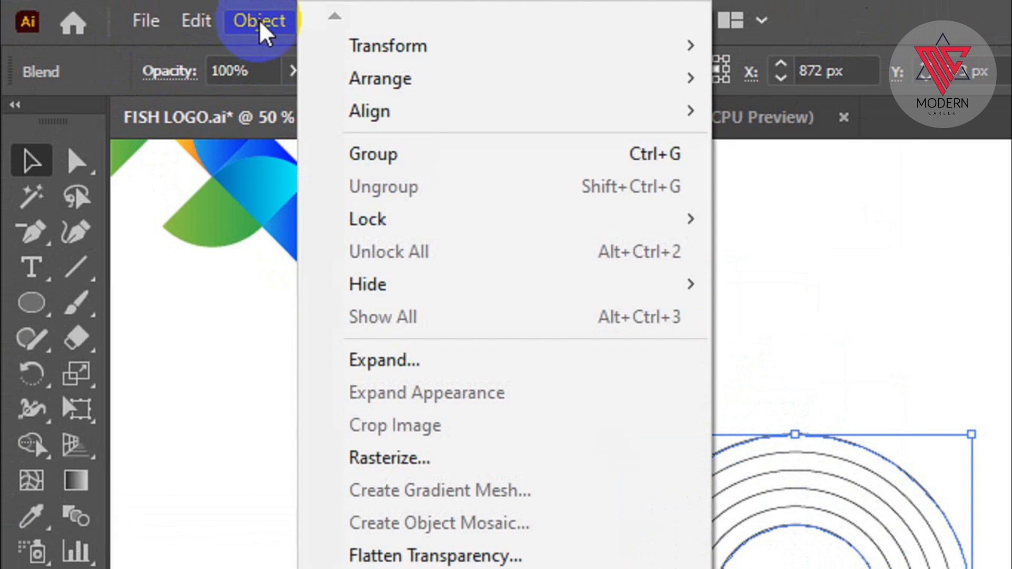
{"action": "left_click", "coordinate": [420, 360]}
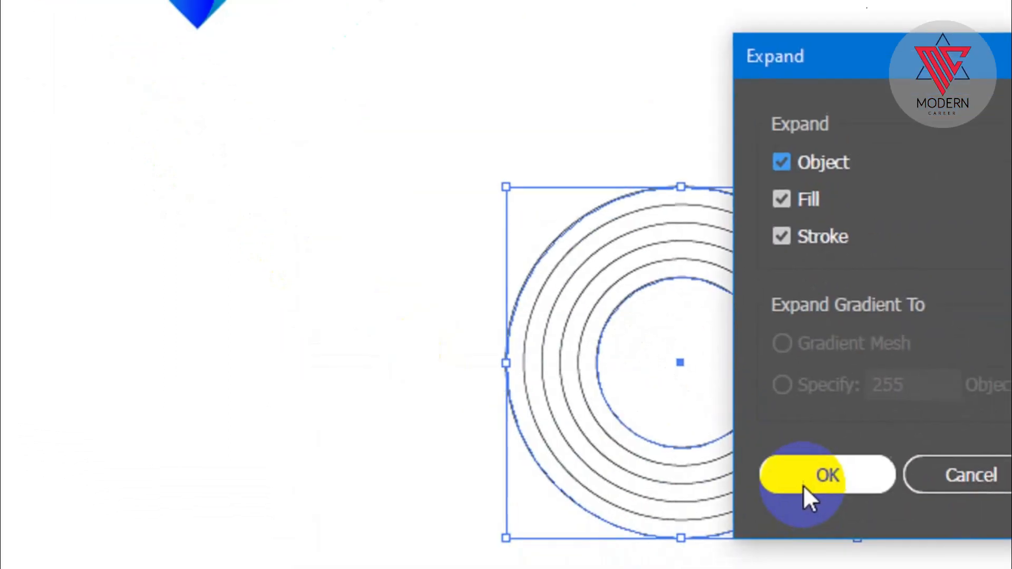
{"action": "left_click", "coordinate": [805, 482]}
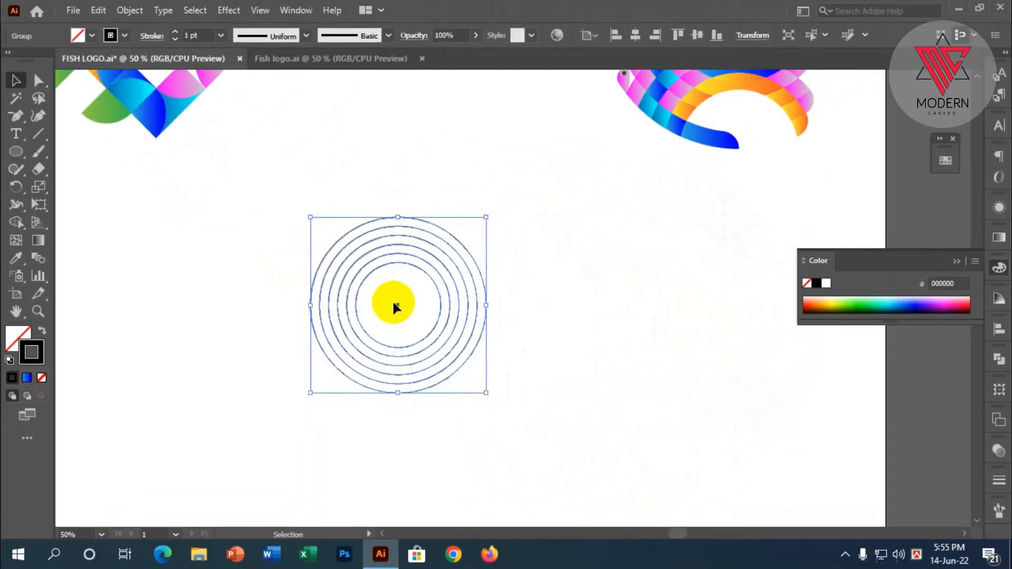
- Duplicate the expanded ring group horizontally so the copy overlaps about half of the original
{"action": "left_click_drag", "start_coordinate": [255, 147], "coordinate": [531, 437]}
{"action": "scroll", "coordinate": [409, 333], "scroll_direction": "up", "scroll_amount": 1}
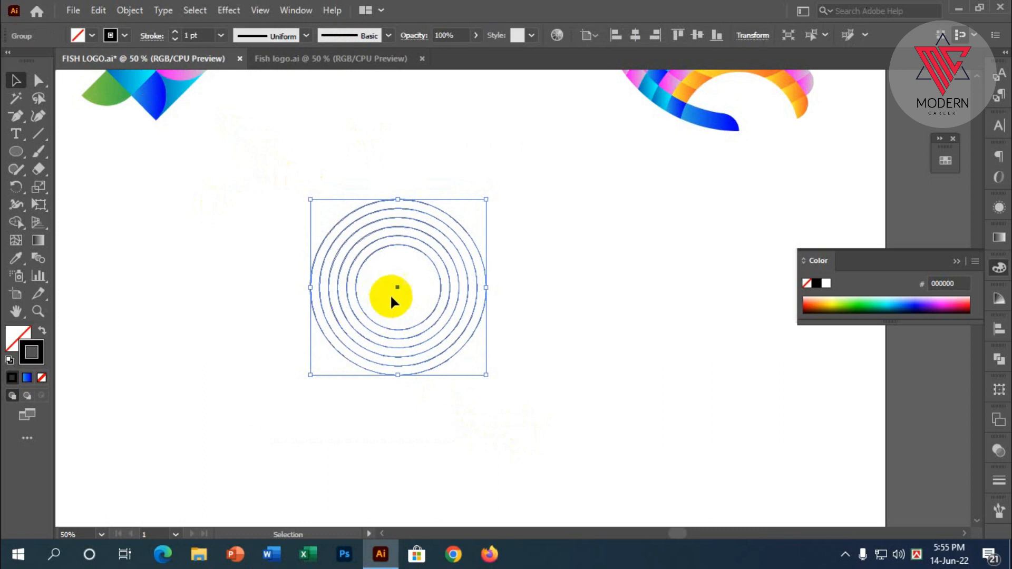
{"action": "scroll", "coordinate": [393, 296], "scroll_direction": "up", "scroll_amount": 1}
{"action": "scroll", "coordinate": [406, 295], "scroll_direction": "down", "scroll_amount": 2}
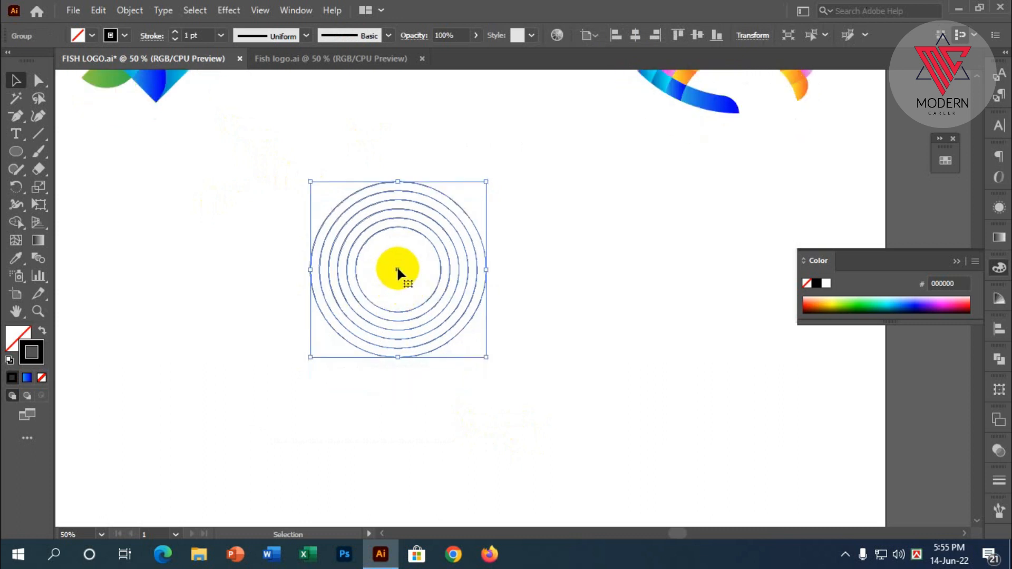
{"action": "key", "text": "a"}
{"action": "key", "text": "v"}
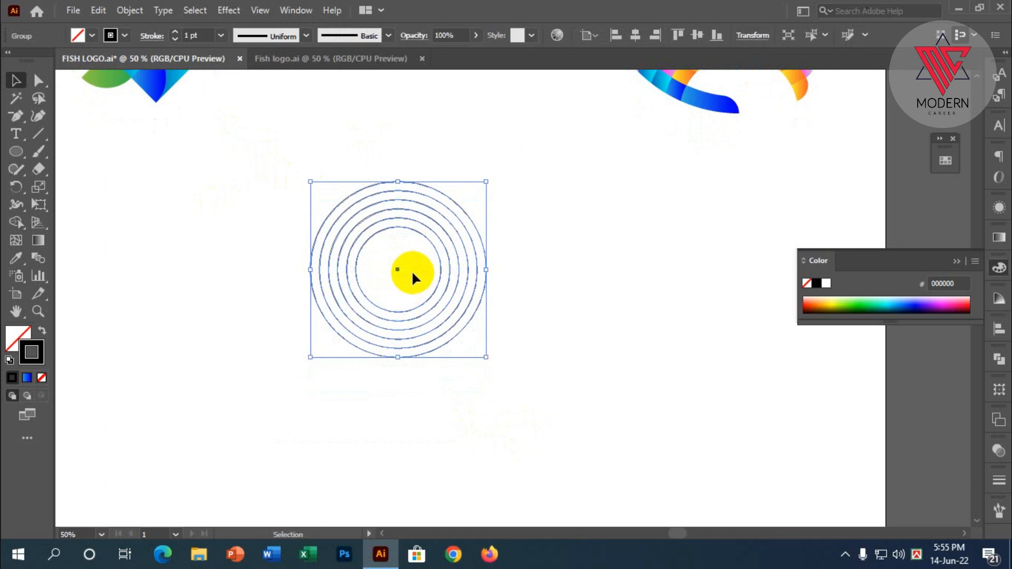
{"action": "left_click_drag", "start_coordinate": [398, 270], "coordinate": [481, 279]}
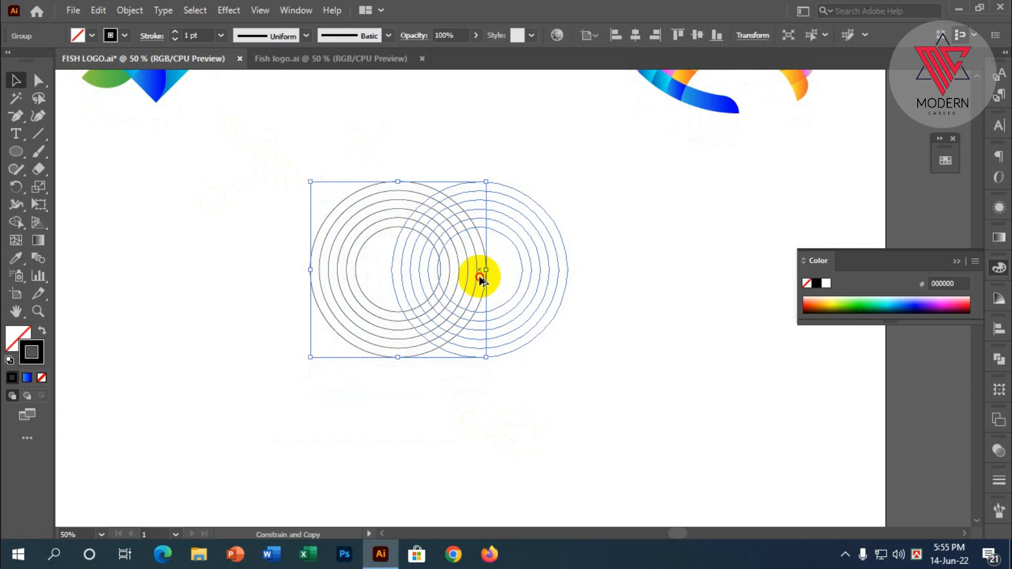
{"action": "left_click_drag", "start_coordinate": [480, 277], "coordinate": [479, 278]}
- Nudge the original ring group slightly away from its copy until its outer circle reaches the copy's centre, keeping both level
{"action": "left_click_drag", "start_coordinate": [349, 403], "coordinate": [310, 248]}
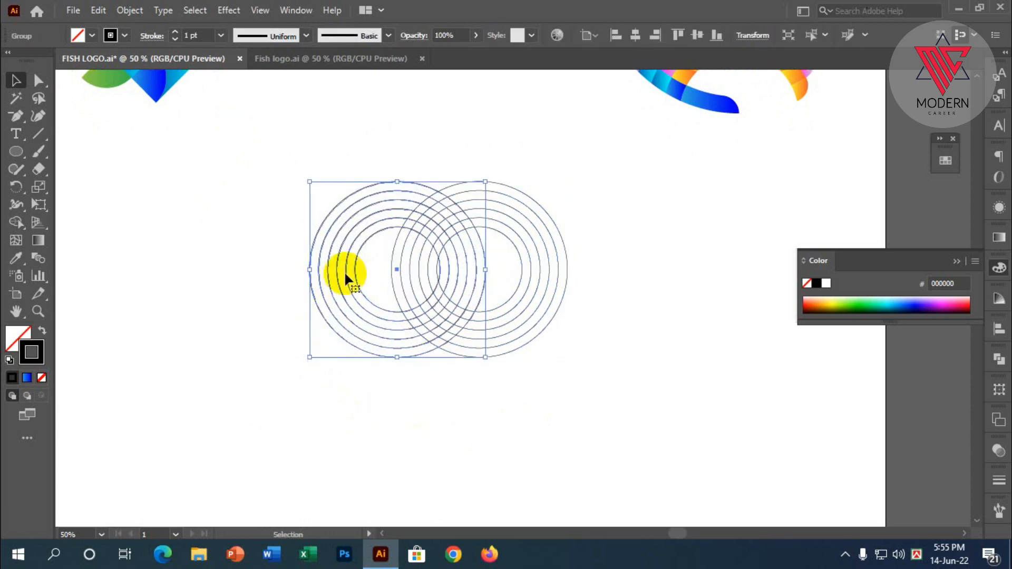
{"action": "key", "text": "shift+Left"}
{"action": "key", "text": "shift+Left"}
{"action": "key", "text": "shift+Left"}
{"action": "key", "text": "Right"}
{"action": "key", "text": "Right"}
{"action": "key", "text": "Right"}
{"action": "key", "text": "Right"}
{"action": "key", "text": "Right"}
{"action": "key", "text": "Right"}
{"action": "key", "text": "Right"}
{"action": "key", "text": "Right"}
{"action": "key", "text": "Right"}
{"action": "key", "text": "Right"}
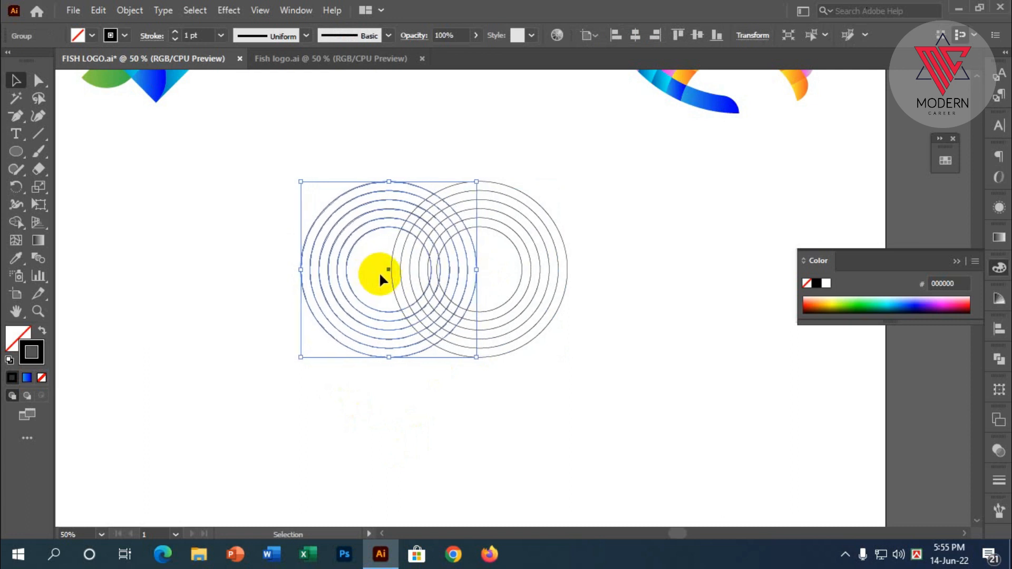
{"action": "key", "text": "Down"}
{"action": "key", "text": "Down"}
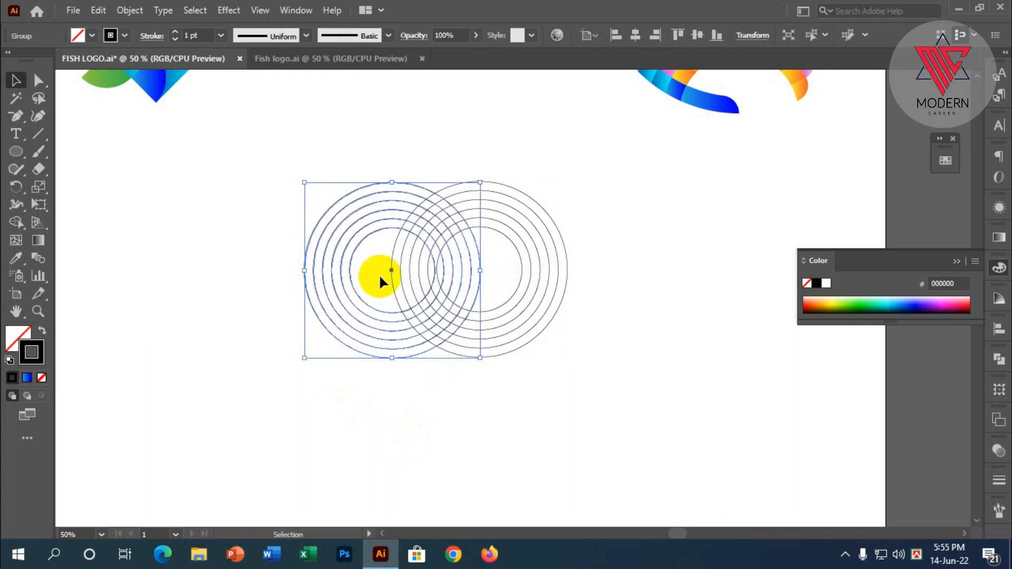
{"action": "key", "text": "Up"}
{"action": "key", "text": "Up"}
{"action": "key", "text": "Left"}
{"action": "key", "text": "Left"}
{"action": "key", "text": "Left"}
{"action": "key", "text": "Right"}
{"action": "key", "text": "Right"}
{"action": "key", "text": "Right"}
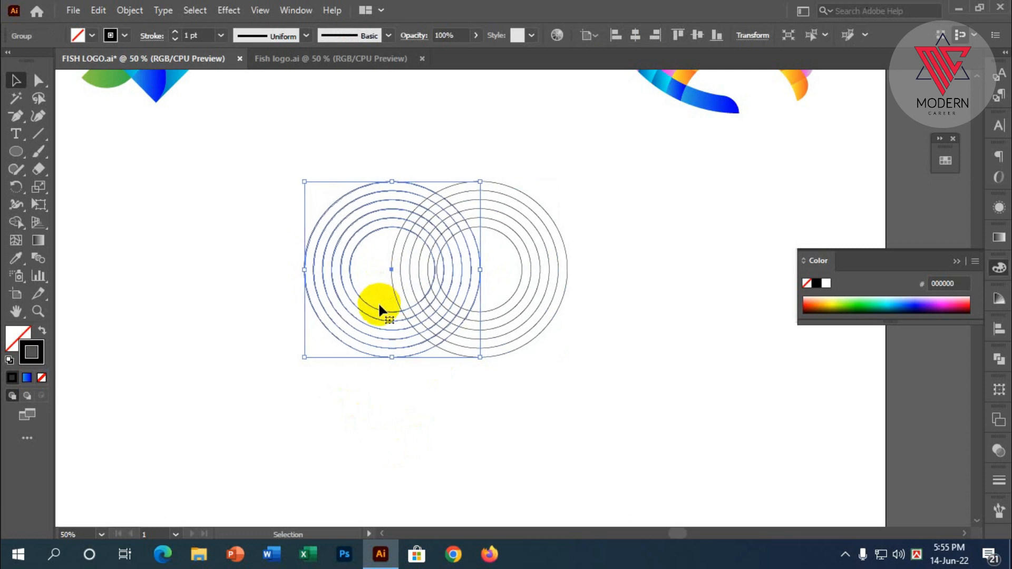
- Select both overlapping ring sets and group them
{"action": "left_click_drag", "start_coordinate": [461, 406], "coordinate": [337, 181]}
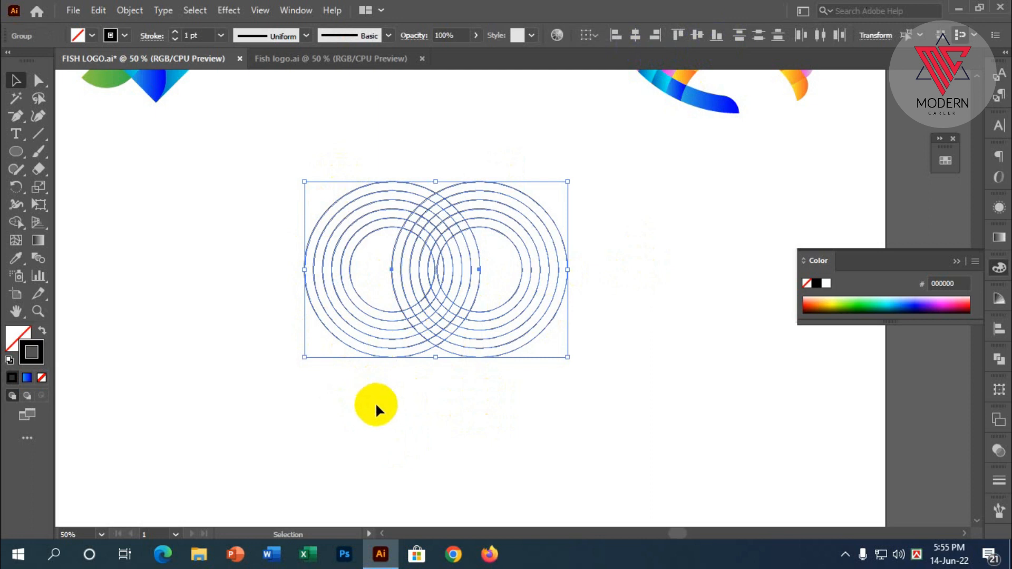
{"action": "key", "text": "a"}
{"action": "key", "text": "v"}
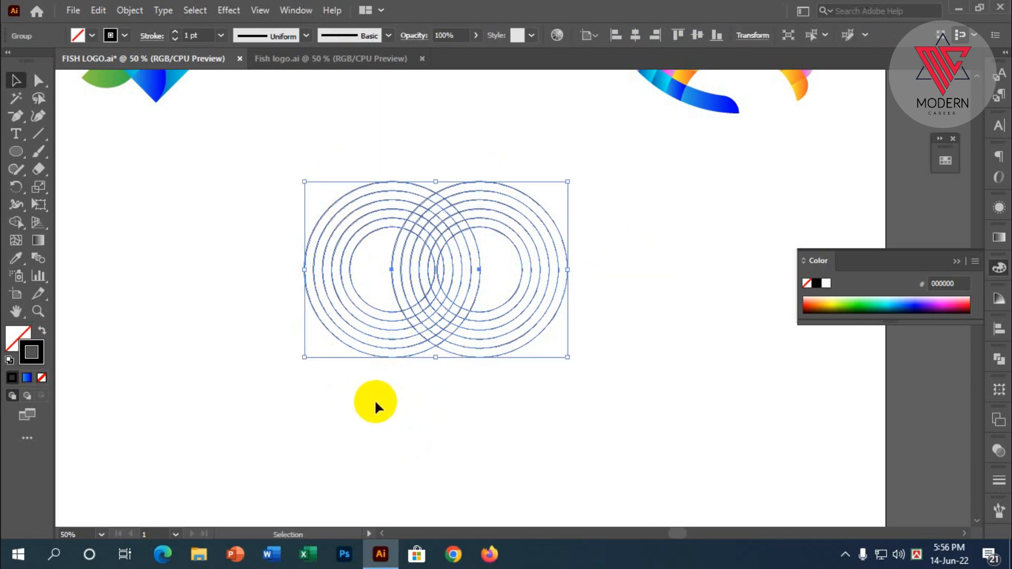
{"action": "left_click", "coordinate": [358, 387]}
{"action": "scroll", "coordinate": [500, 395], "scroll_direction": "up", "scroll_amount": 1}
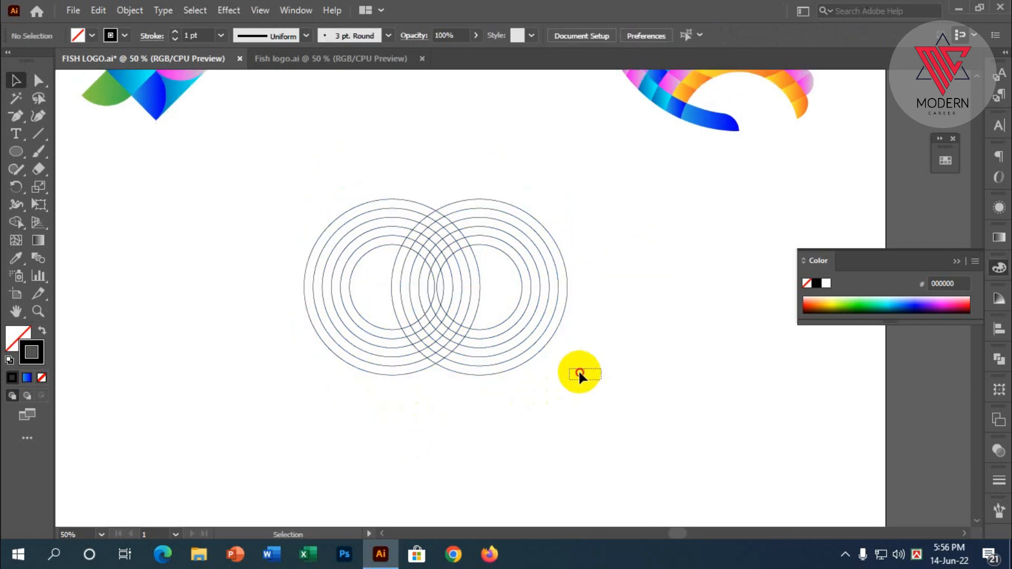
- Rotate the grouped rings 90° so the two sets are stacked vertically
{"action": "left_click_drag", "start_coordinate": [580, 372], "coordinate": [248, 208]}
{"action": "left_click_drag", "start_coordinate": [575, 192], "coordinate": [358, 151]}
{"action": "left_click", "coordinate": [297, 271]}
{"action": "scroll", "coordinate": [293, 274], "scroll_direction": "down", "scroll_amount": 1}
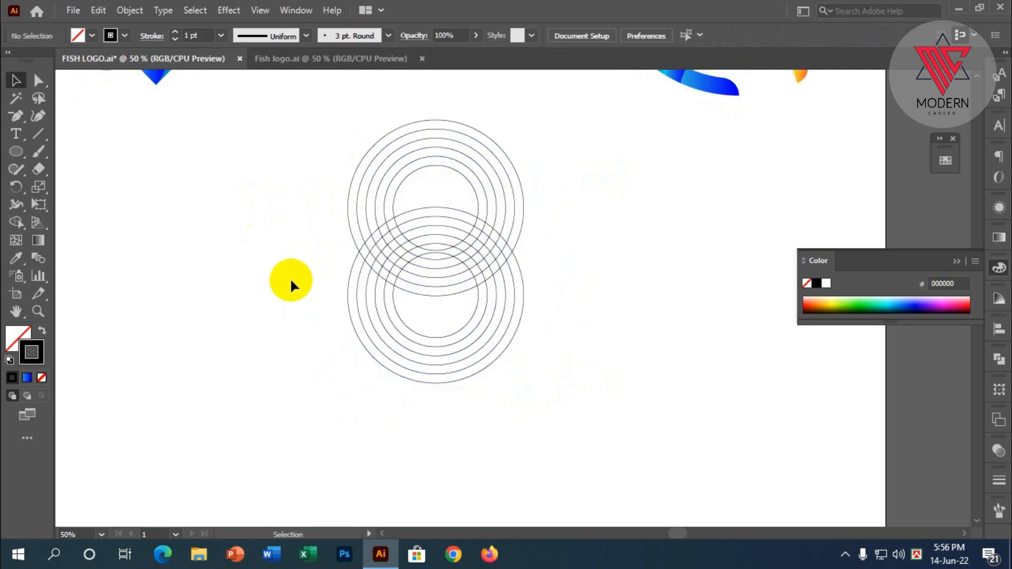
- Move the fish with the curved orange and blue tails down so it sits beside the stacked rings
{"action": "scroll", "coordinate": [289, 277], "scroll_direction": "down", "scroll_amount": 2}
{"action": "left_click_drag", "start_coordinate": [488, 141], "coordinate": [471, 252]}
{"action": "left_click", "coordinate": [338, 309]}
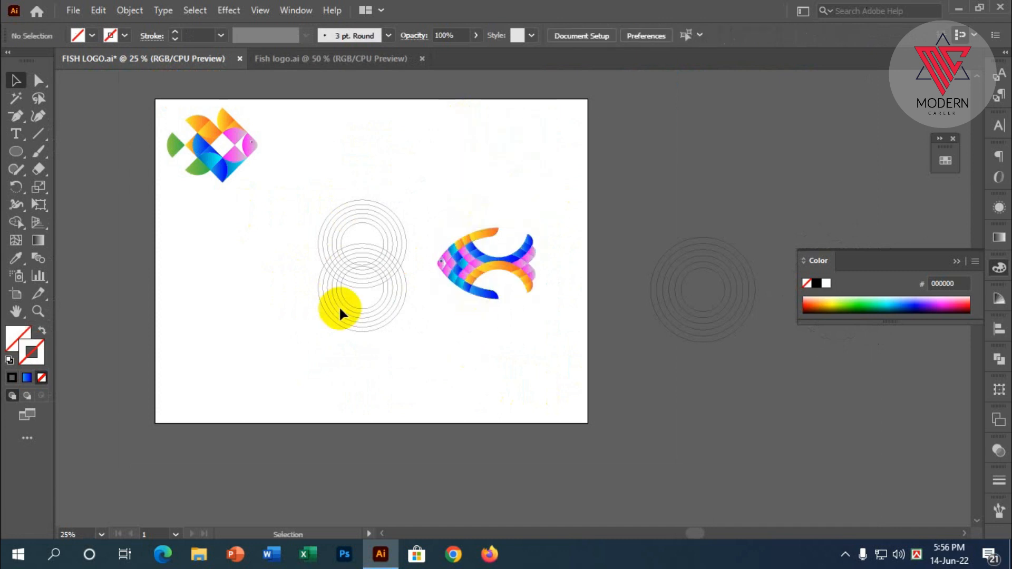
{"action": "scroll", "coordinate": [308, 285], "scroll_direction": "up", "scroll_amount": 3}
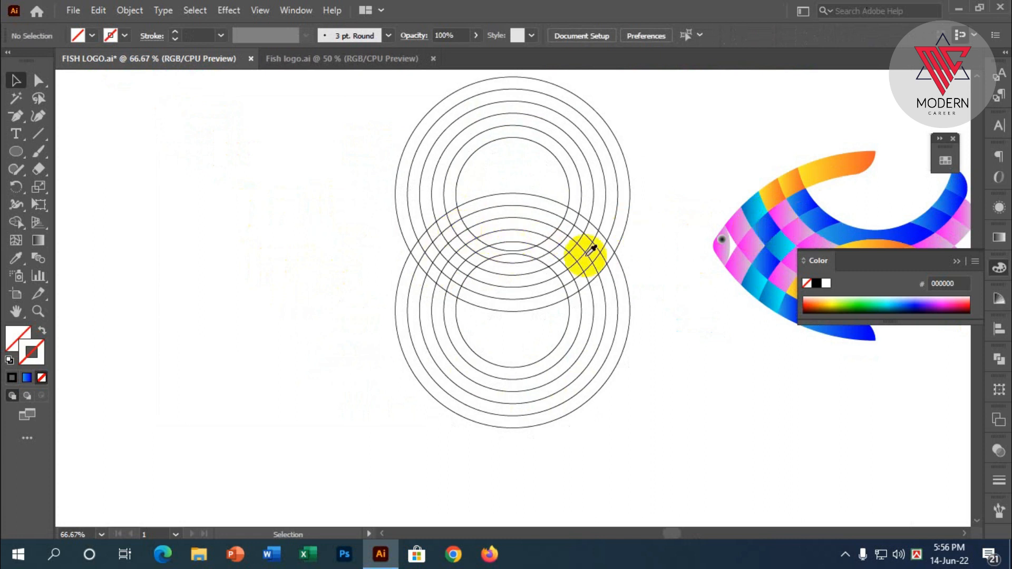
{"action": "left_click", "coordinate": [768, 268]}
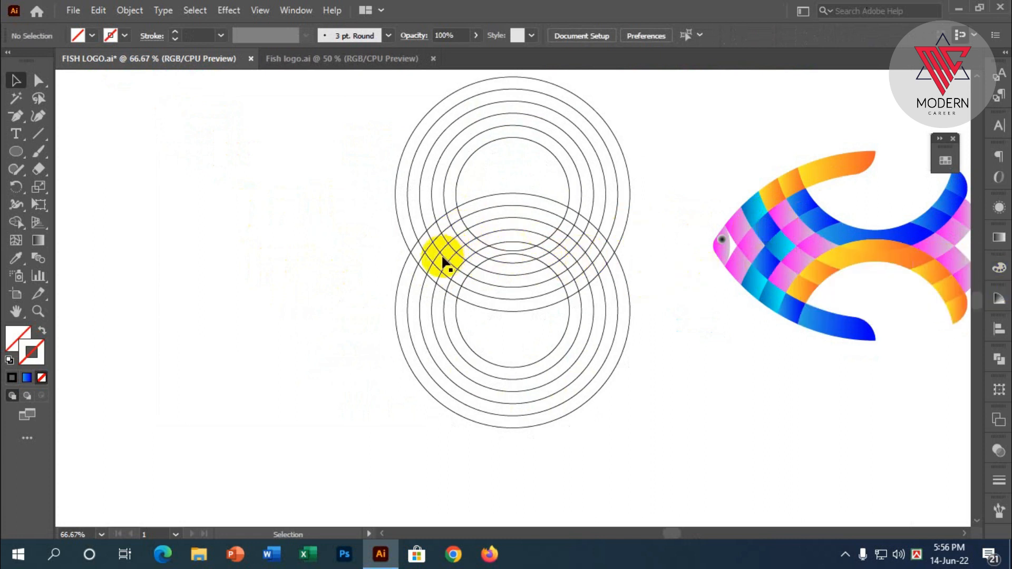
{"action": "left_click", "coordinate": [422, 274]}
{"action": "left_click", "coordinate": [347, 257]}
{"action": "scroll", "coordinate": [318, 248], "scroll_direction": "down", "scroll_amount": 2}
{"action": "scroll", "coordinate": [536, 299], "scroll_direction": "up", "scroll_amount": 2}
{"action": "scroll", "coordinate": [414, 355], "scroll_direction": "up", "scroll_amount": 1}
{"action": "left_click", "coordinate": [240, 227]}
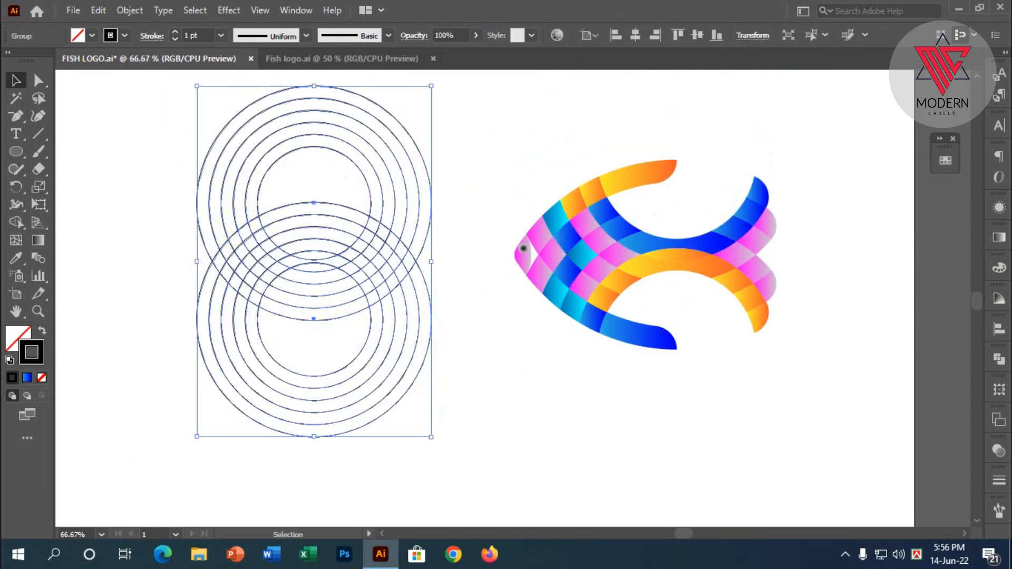
{"action": "scroll", "coordinate": [431, 281], "scroll_direction": "up", "scroll_amount": 1}
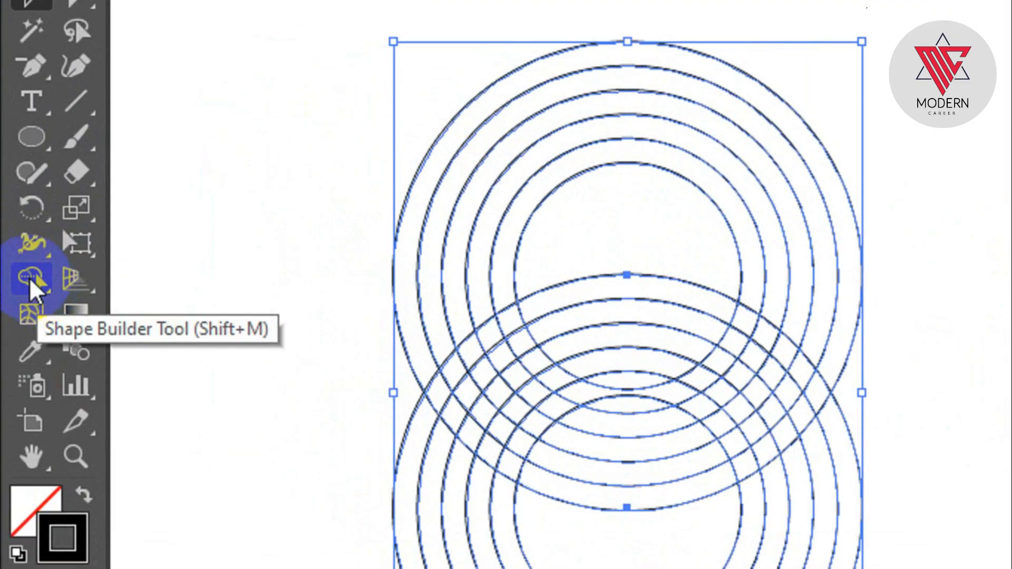
{"action": "left_click", "coordinate": [16, 222]}
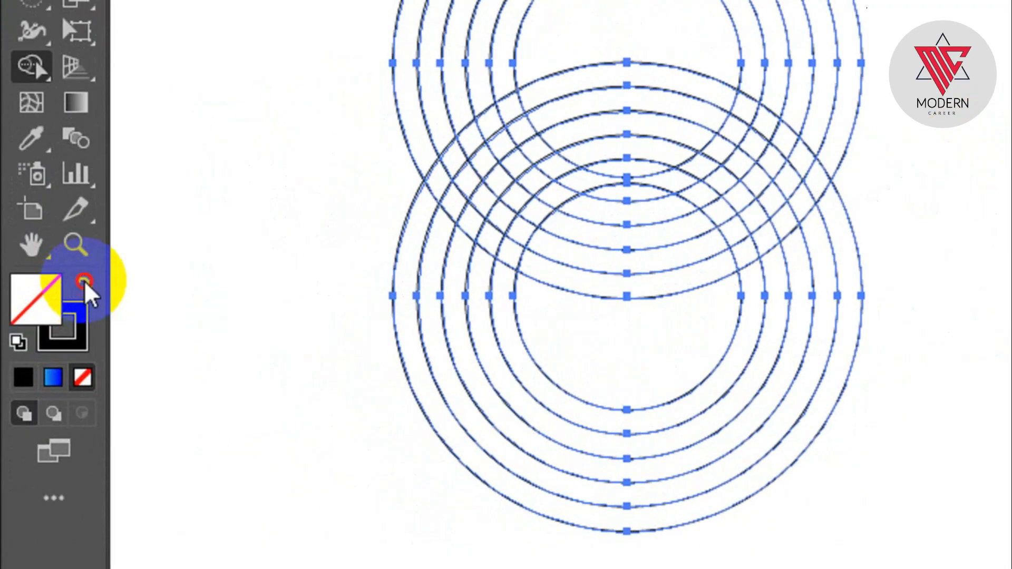
{"action": "left_click", "coordinate": [83, 287]}
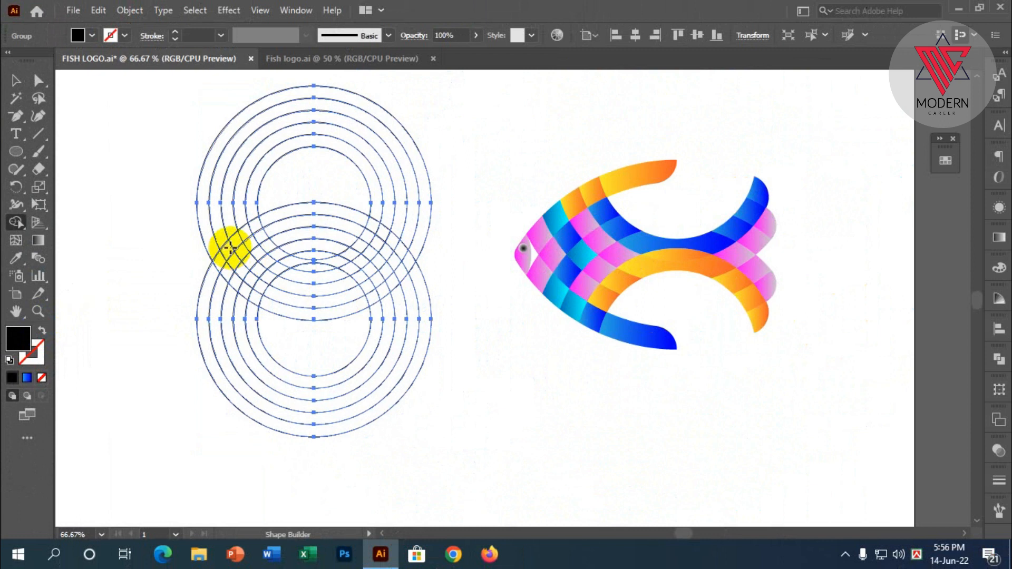
{"action": "scroll", "coordinate": [237, 248], "scroll_direction": "up", "scroll_amount": 2}
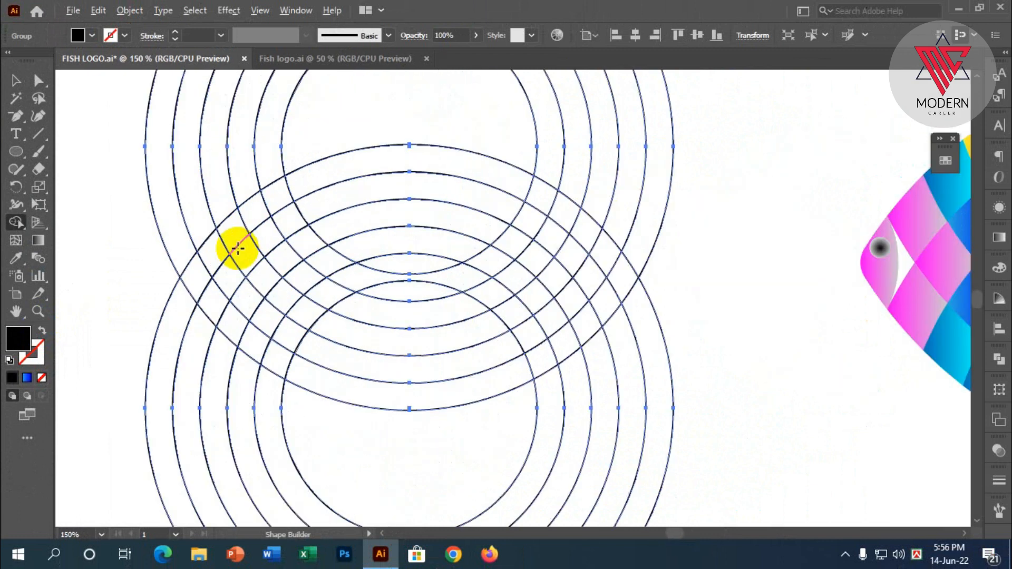
{"action": "scroll", "coordinate": [238, 248], "scroll_direction": "down", "scroll_amount": 1}
{"action": "scroll", "coordinate": [101, 170], "scroll_direction": "up", "scroll_amount": 1}
{"action": "left_click", "coordinate": [16, 80]}
{"action": "left_click", "coordinate": [95, 186]}
{"action": "scroll", "coordinate": [314, 251], "scroll_direction": "down", "scroll_amount": 2}
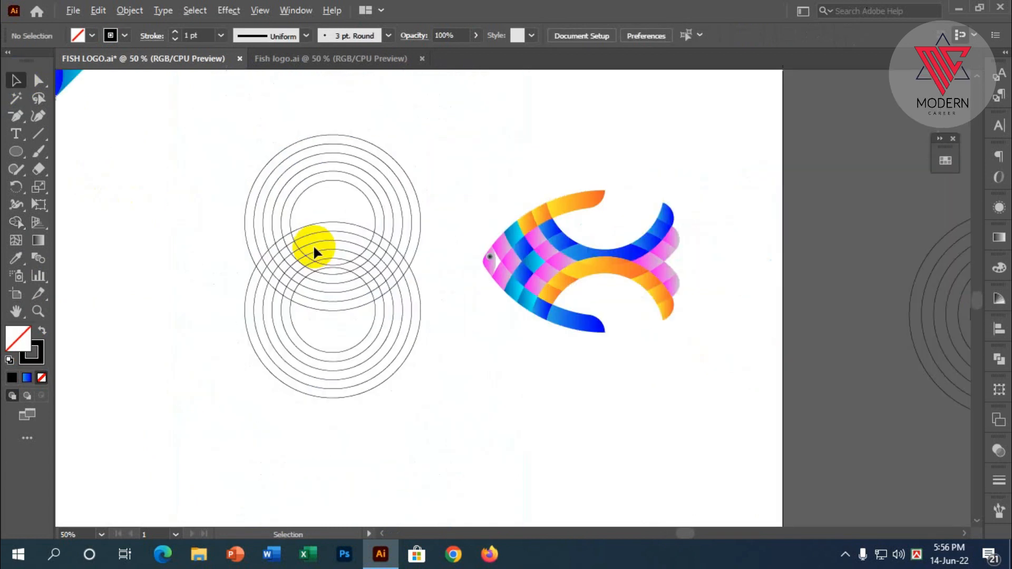
- Draw a straight vertical line down through the middle of the stacked rings, extending slightly beyond both ends
{"action": "scroll", "coordinate": [315, 244], "scroll_direction": "up", "scroll_amount": 1}
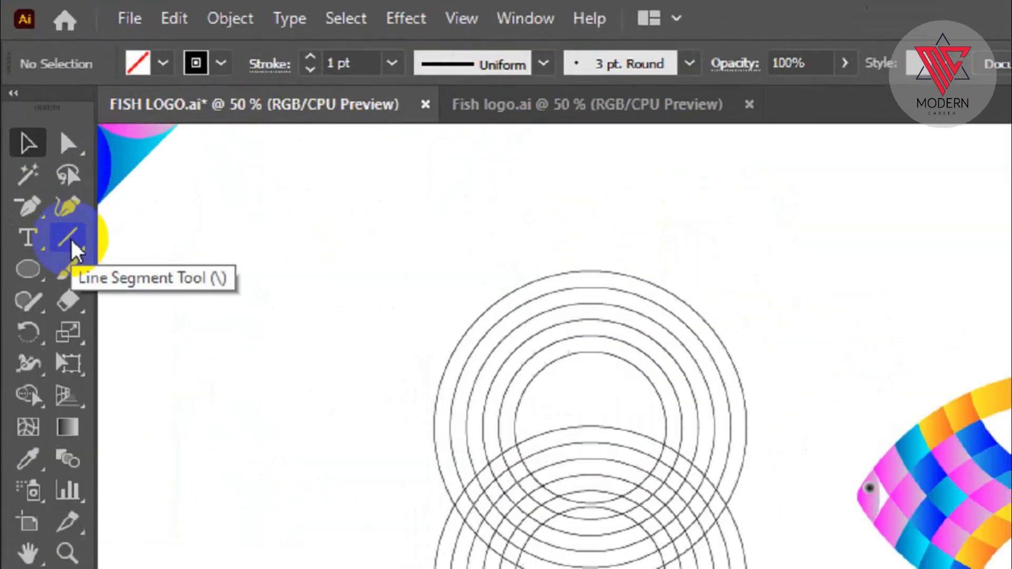
{"action": "left_click", "coordinate": [40, 136]}
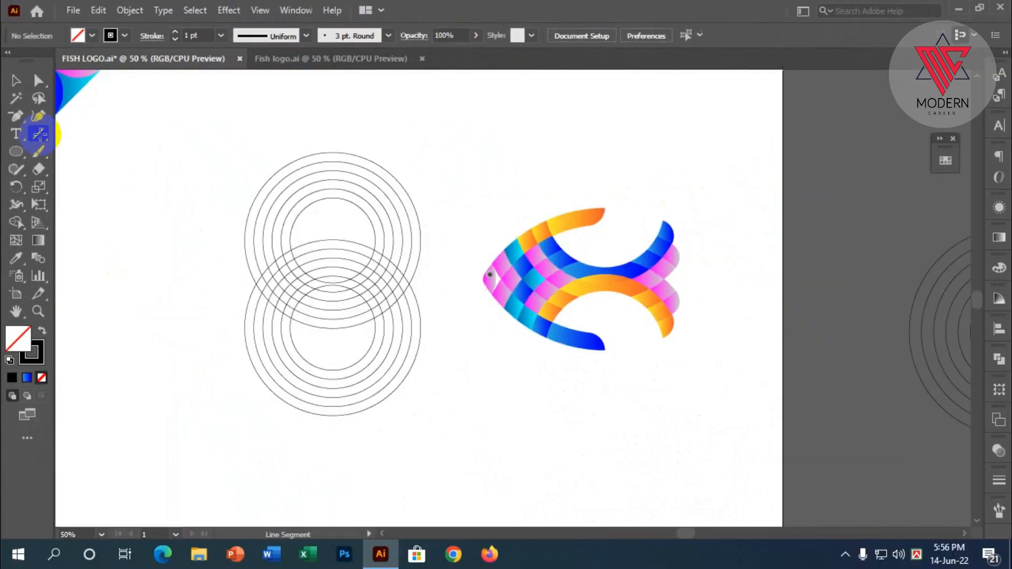
{"action": "left_click_drag", "start_coordinate": [322, 126], "coordinate": [322, 424]}
{"action": "left_click", "coordinate": [16, 81]}
{"action": "left_click", "coordinate": [158, 151]}
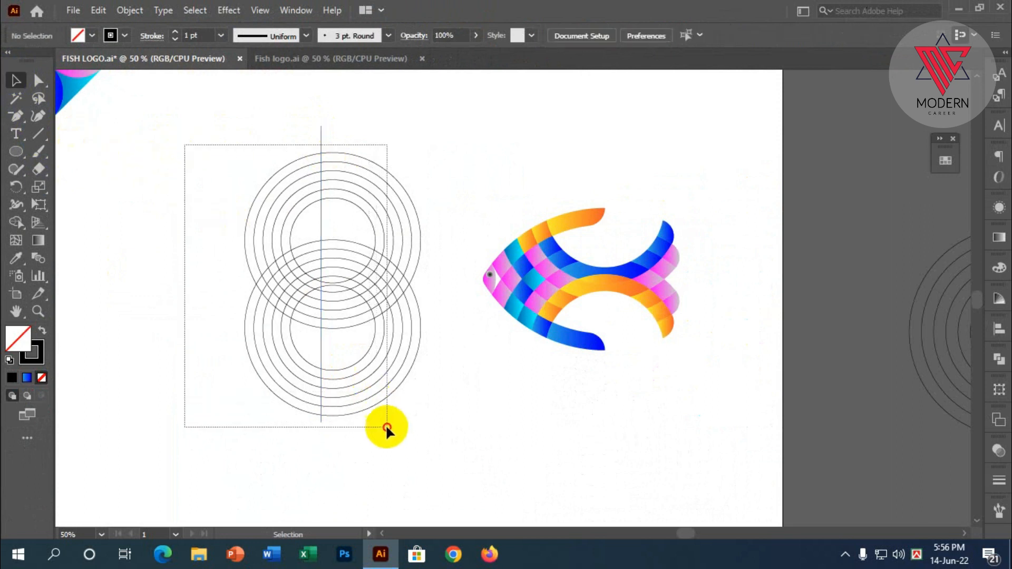
- Align the vertical line and the ring group on their horizontal centres and group them
{"action": "left_click_drag", "start_coordinate": [387, 427], "coordinate": [385, 425]}
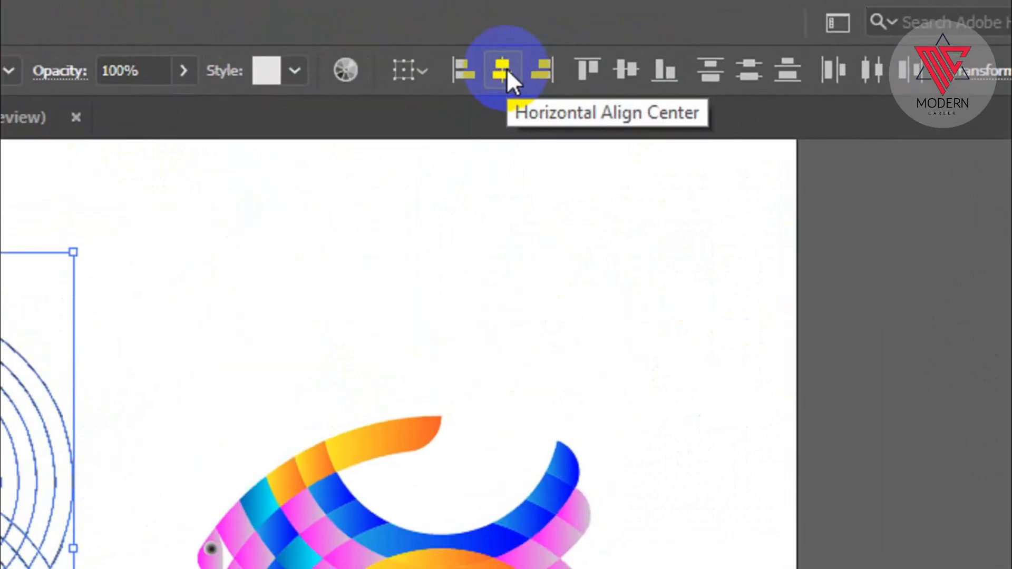
{"action": "left_click", "coordinate": [507, 71]}
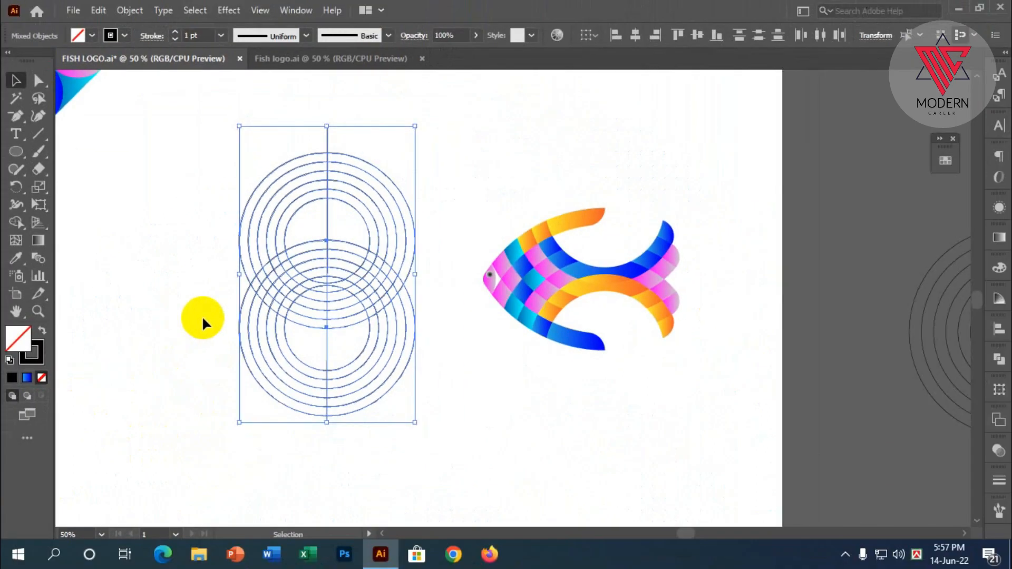
{"action": "key", "text": "ctrl+g"}
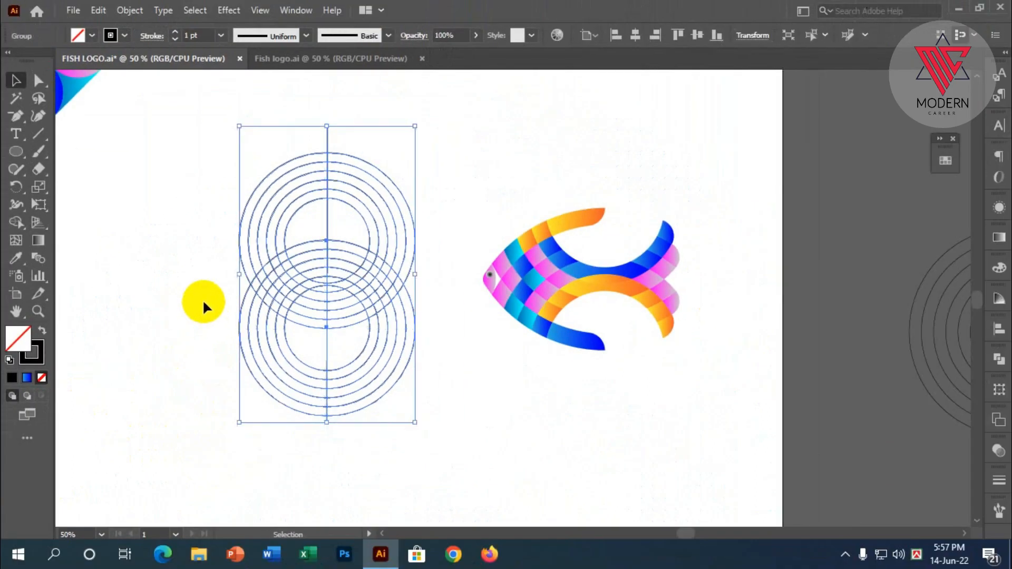
{"action": "left_click", "coordinate": [203, 305]}
- Set up the Shape Builder on the selected rings and centre line with a black fill and no stroke
{"action": "scroll", "coordinate": [238, 268], "scroll_direction": "up", "scroll_amount": 1}
{"action": "left_click_drag", "start_coordinate": [227, 186], "coordinate": [388, 399]}
{"action": "scroll", "coordinate": [385, 359], "scroll_direction": "up", "scroll_amount": 3}
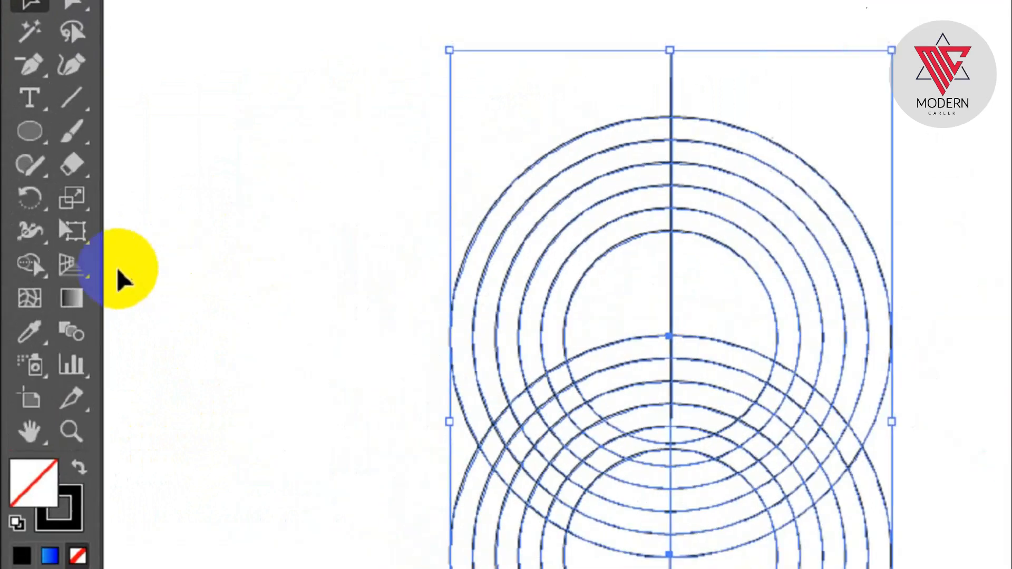
{"action": "left_click", "coordinate": [16, 222]}
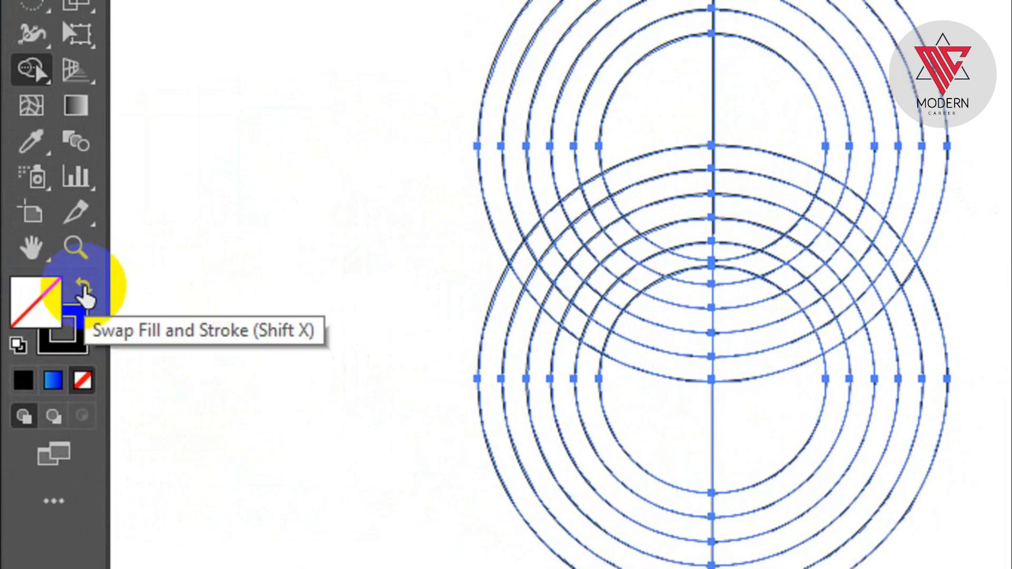
{"action": "left_click", "coordinate": [82, 288]}
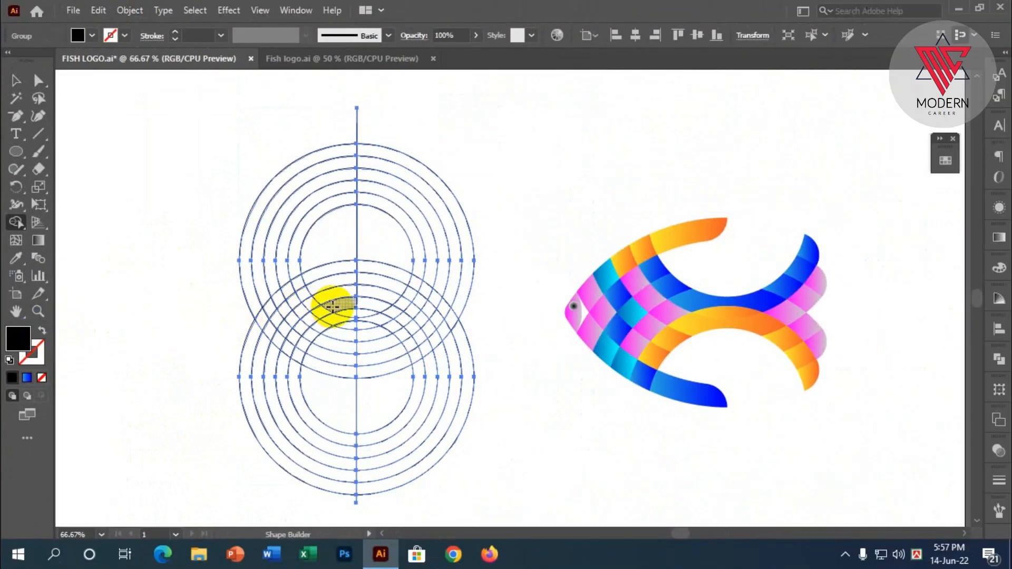
- Fill the cells of the fish's body, the left half of its waist and both fins up to the centre line in black
{"action": "scroll", "coordinate": [332, 303], "scroll_direction": "down", "scroll_amount": 1}
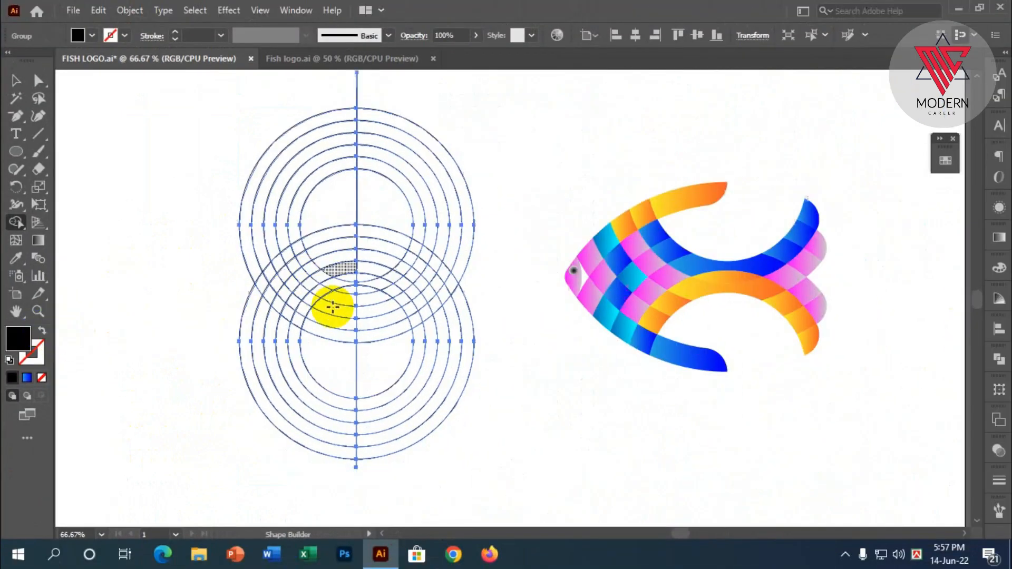
{"action": "scroll", "coordinate": [316, 279], "scroll_direction": "up", "scroll_amount": 1}
{"action": "scroll", "coordinate": [295, 266], "scroll_direction": "down", "scroll_amount": 1}
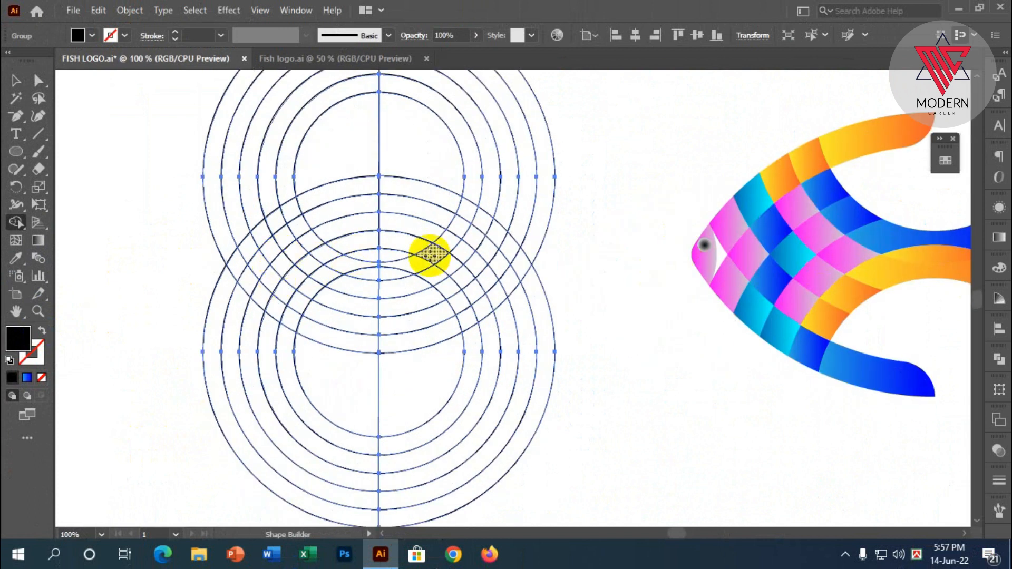
{"action": "scroll", "coordinate": [290, 275], "scroll_direction": "up", "scroll_amount": 3}
{"action": "mouse_move", "coordinate": [140, 248]}
{"action": "left_mouse_down"}
{"action": "mouse_move", "coordinate": [203, 156]}
{"action": "mouse_move", "coordinate": [227, 161]}
{"action": "mouse_move", "coordinate": [279, 118]}
{"action": "mouse_move", "coordinate": [304, 156]}
{"action": "mouse_move", "coordinate": [184, 267]}
{"action": "mouse_move", "coordinate": [254, 267]}
{"action": "mouse_move", "coordinate": [350, 206]}
{"action": "mouse_move", "coordinate": [375, 236]}
{"action": "mouse_move", "coordinate": [443, 265]}
{"action": "mouse_move", "coordinate": [410, 317]}
{"action": "mouse_move", "coordinate": [353, 277]}
{"action": "mouse_move", "coordinate": [298, 317]}
{"action": "mouse_move", "coordinate": [361, 356]}
{"action": "mouse_move", "coordinate": [336, 386]}
{"action": "mouse_move", "coordinate": [326, 391]}
{"action": "mouse_move", "coordinate": [275, 354]}
{"action": "mouse_move", "coordinate": [251, 410]}
{"action": "mouse_move", "coordinate": [294, 441]}
{"action": "mouse_move", "coordinate": [359, 466]}
{"action": "left_mouse_up"}
{"action": "scroll", "coordinate": [233, 159], "scroll_direction": "up", "scroll_amount": 1}
{"action": "scroll", "coordinate": [435, 230], "scroll_direction": "up", "scroll_amount": 1}
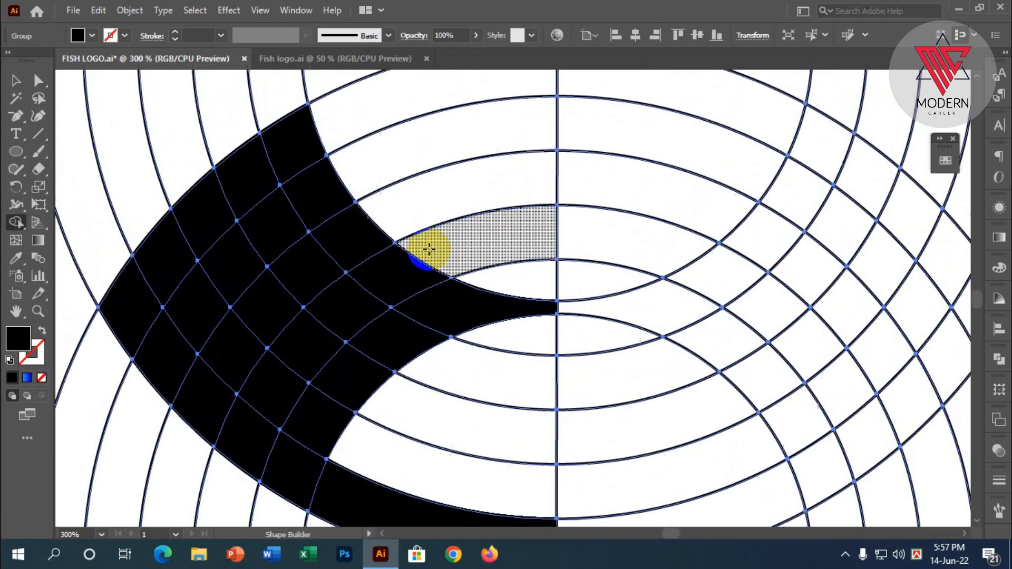
{"action": "left_click", "coordinate": [359, 124]}
{"action": "scroll", "coordinate": [276, 285], "scroll_direction": "down", "scroll_amount": 2}
{"action": "left_click", "coordinate": [273, 297]}
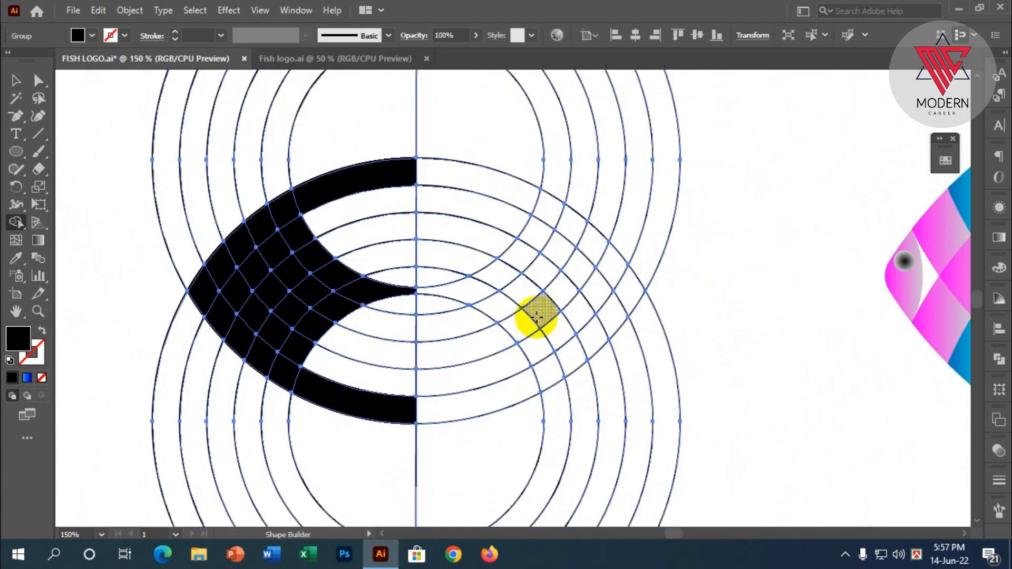
- Fill the waist right of the centre line and the two outermost tail bands, curving up and down to the lens edge, in black
{"action": "scroll", "coordinate": [536, 315], "scroll_direction": "up", "scroll_amount": 1}
{"action": "scroll", "coordinate": [522, 327], "scroll_direction": "up", "scroll_amount": 1}
{"action": "left_click", "coordinate": [470, 309]}
{"action": "mouse_move", "coordinate": [508, 272]}
{"action": "left_mouse_down"}
{"action": "mouse_move", "coordinate": [551, 193]}
{"action": "mouse_move", "coordinate": [550, 205]}
{"action": "left_mouse_up"}
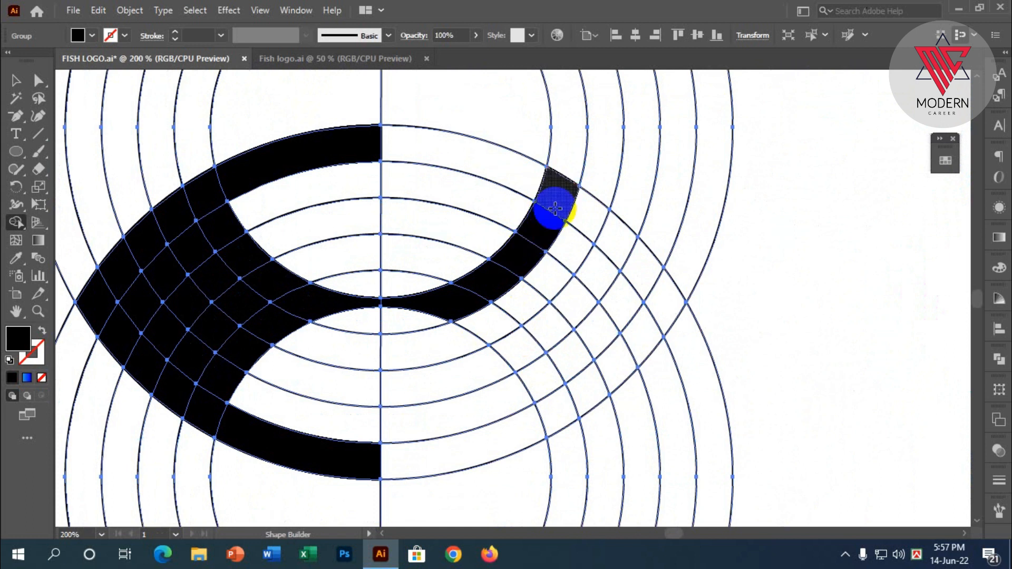
{"action": "scroll", "coordinate": [516, 291], "scroll_direction": "down", "scroll_amount": 1}
{"action": "left_click_drag", "start_coordinate": [516, 291], "coordinate": [551, 366]}
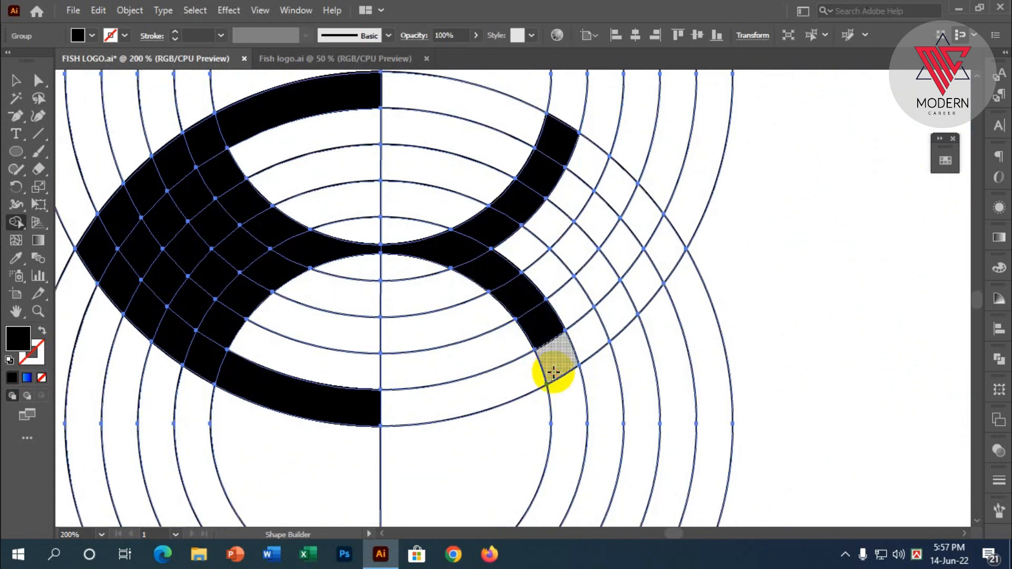
{"action": "scroll", "coordinate": [490, 332], "scroll_direction": "up", "scroll_amount": 1}
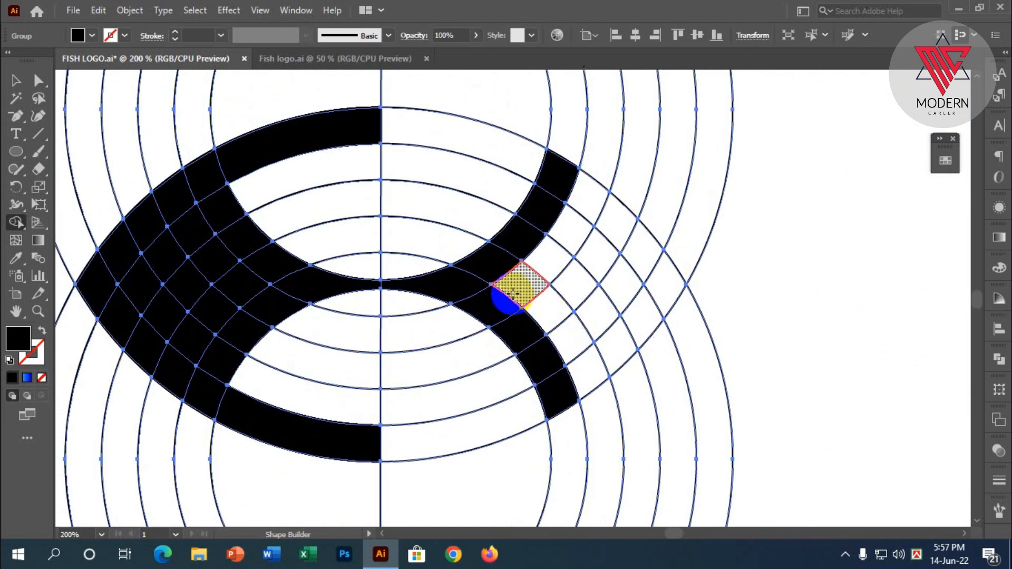
- Fill the adjoining row of cells along the inner side of both tail bands in black
{"action": "left_click", "coordinate": [572, 339]}
{"action": "left_click", "coordinate": [551, 311]}
{"action": "left_click", "coordinate": [572, 227]}
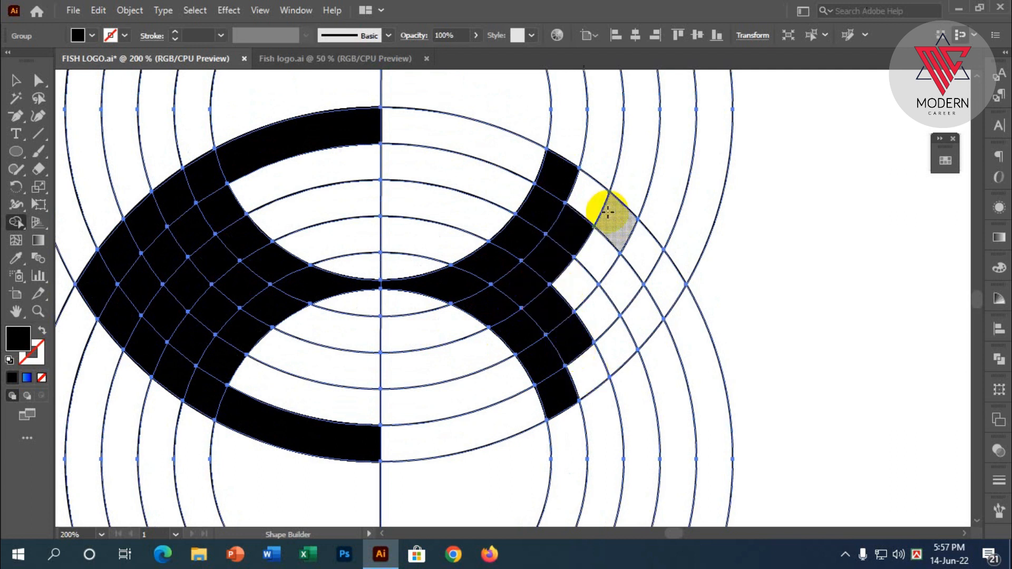
{"action": "left_click", "coordinate": [538, 263]}
{"action": "scroll", "coordinate": [655, 316], "scroll_direction": "up", "scroll_amount": 1}
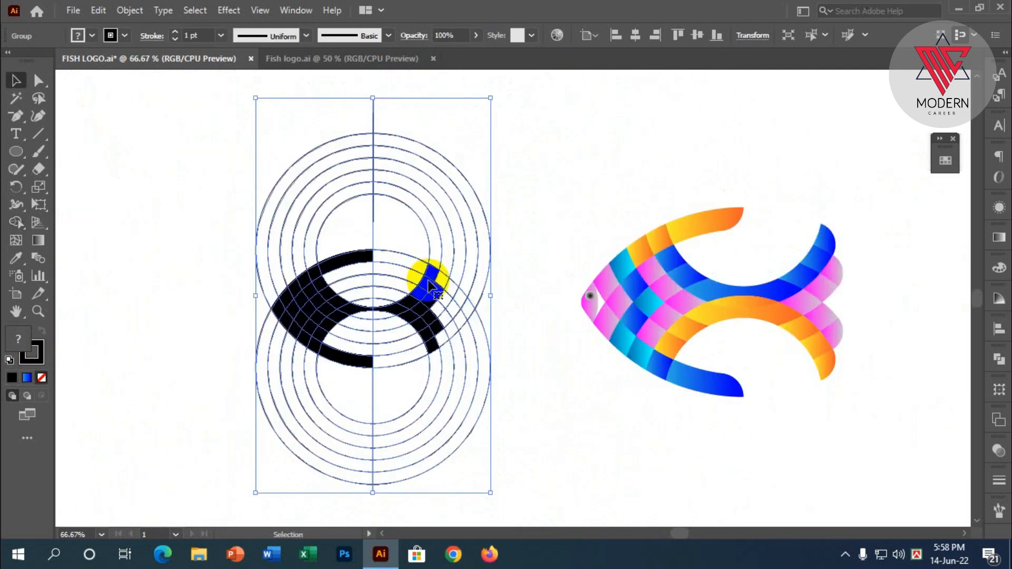
- Ungroup the artwork to separate the centre line from the rings, and deselect everything
{"action": "right_click", "coordinate": [430, 285]}
{"action": "left_click", "coordinate": [482, 404]}
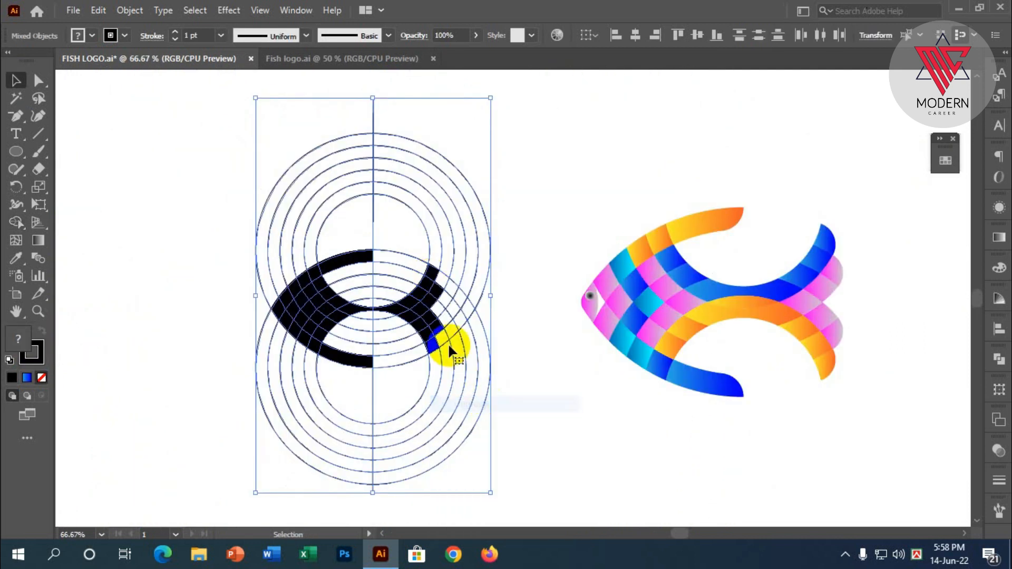
{"action": "right_click", "coordinate": [401, 288]}
{"action": "left_click", "coordinate": [441, 395]}
{"action": "left_click", "coordinate": [531, 227]}
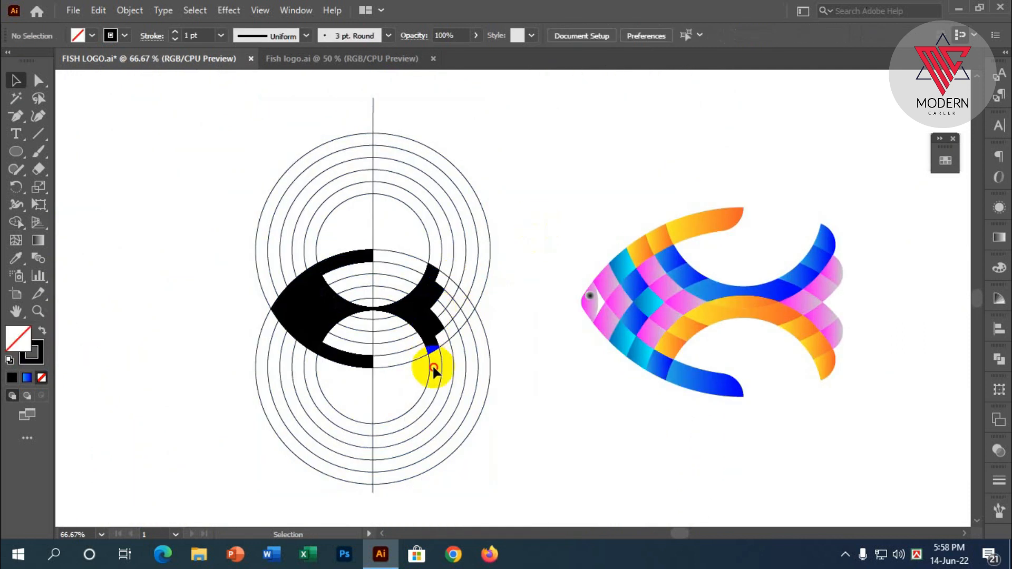
- Ungroup the ring artwork and its nested groups until every piece is selectable on its own
{"action": "left_click", "coordinate": [437, 350]}
{"action": "right_click", "coordinate": [436, 351]}
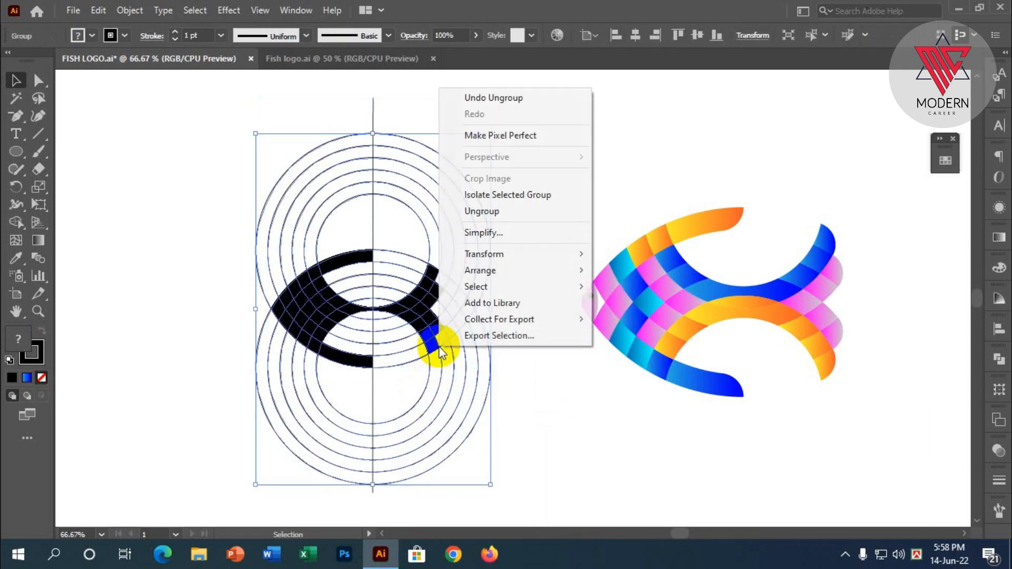
{"action": "left_click", "coordinate": [493, 213]}
{"action": "right_click", "coordinate": [475, 238]}
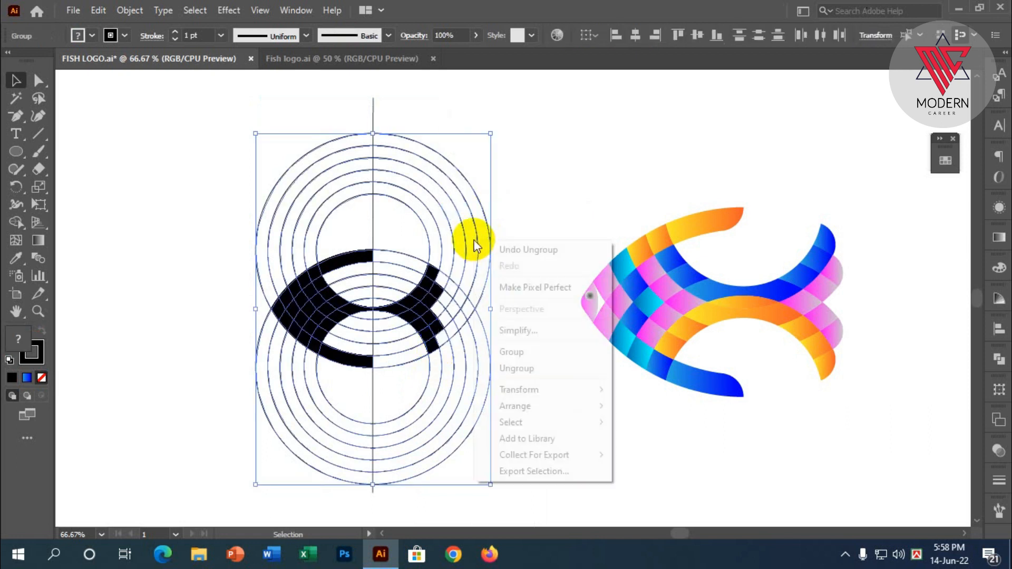
{"action": "left_click", "coordinate": [533, 374]}
{"action": "right_click", "coordinate": [400, 274]}
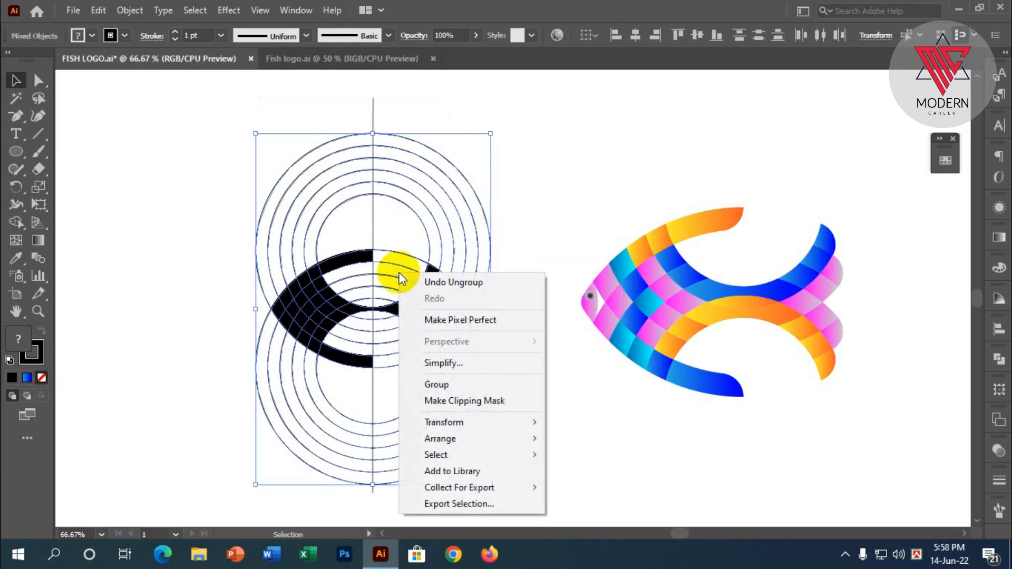
{"action": "left_click", "coordinate": [533, 217]}
{"action": "left_click", "coordinate": [372, 227]}
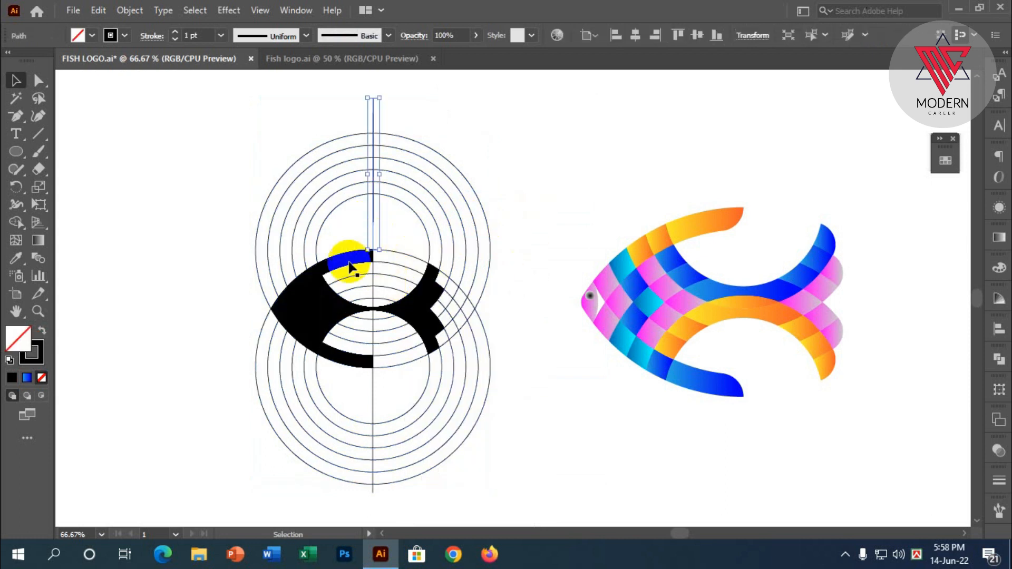
{"action": "left_click", "coordinate": [327, 306]}
{"action": "left_click", "coordinate": [493, 340]}
{"action": "scroll", "coordinate": [396, 340], "scroll_direction": "up", "scroll_amount": 1}
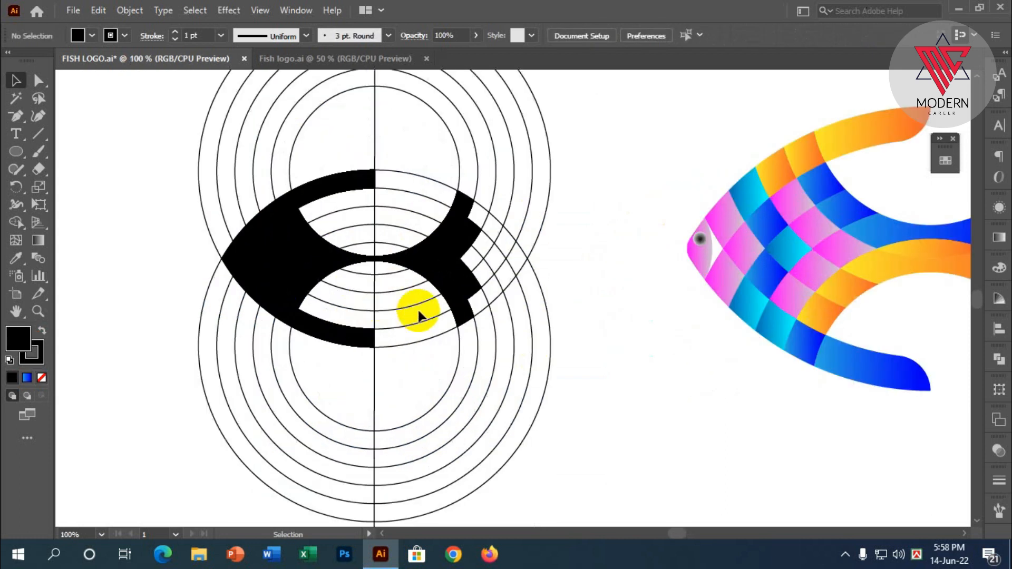
- Select all pieces and erase the unfilled Shape Builder regions above the fish, around its tail and between the lower fin and tail
{"action": "scroll", "coordinate": [419, 315], "scroll_direction": "down", "scroll_amount": 1}
{"action": "left_click_drag", "start_coordinate": [501, 445], "coordinate": [273, 127]}
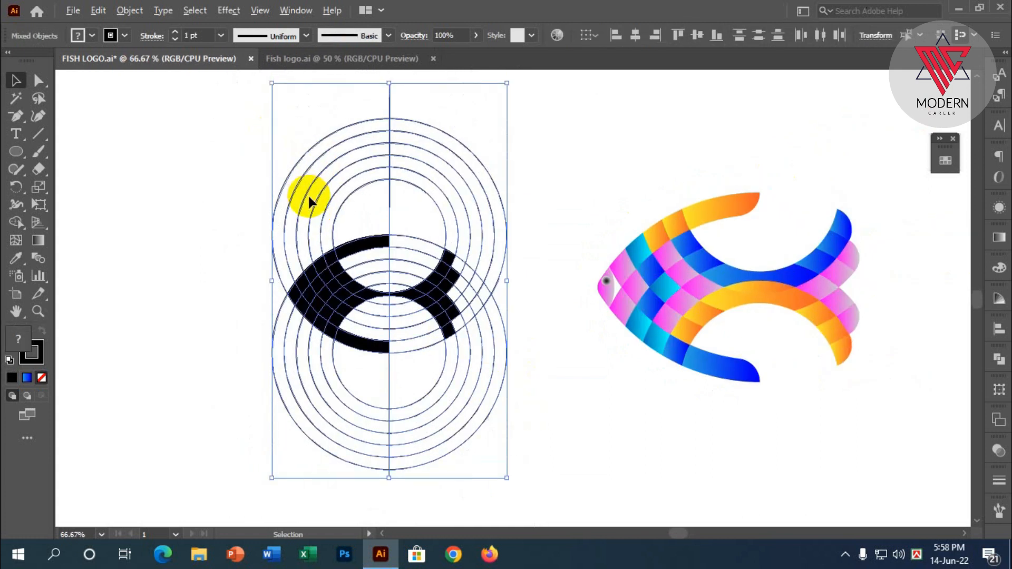
{"action": "scroll", "coordinate": [307, 194], "scroll_direction": "up", "scroll_amount": 1}
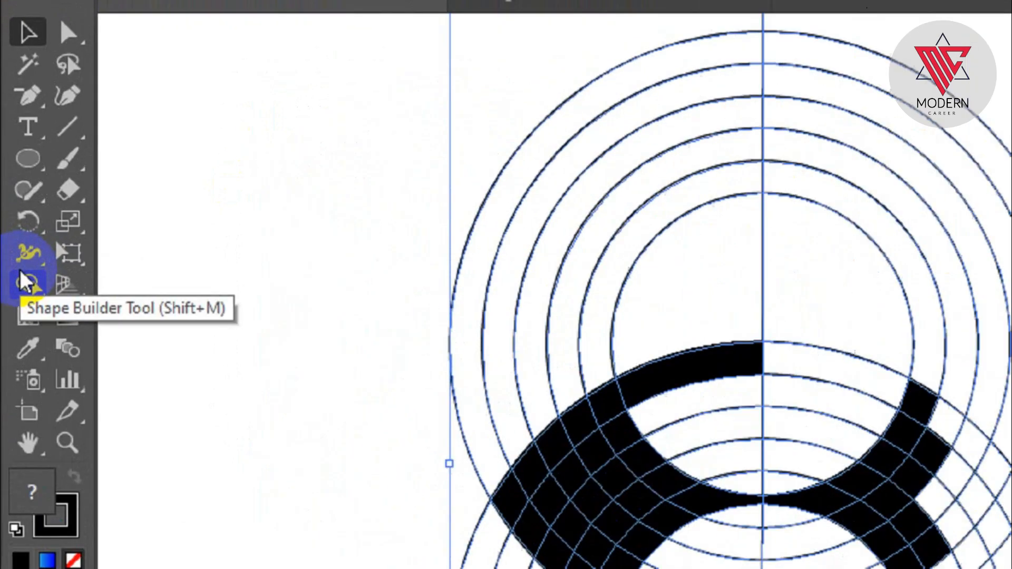
{"action": "left_click", "coordinate": [15, 222]}
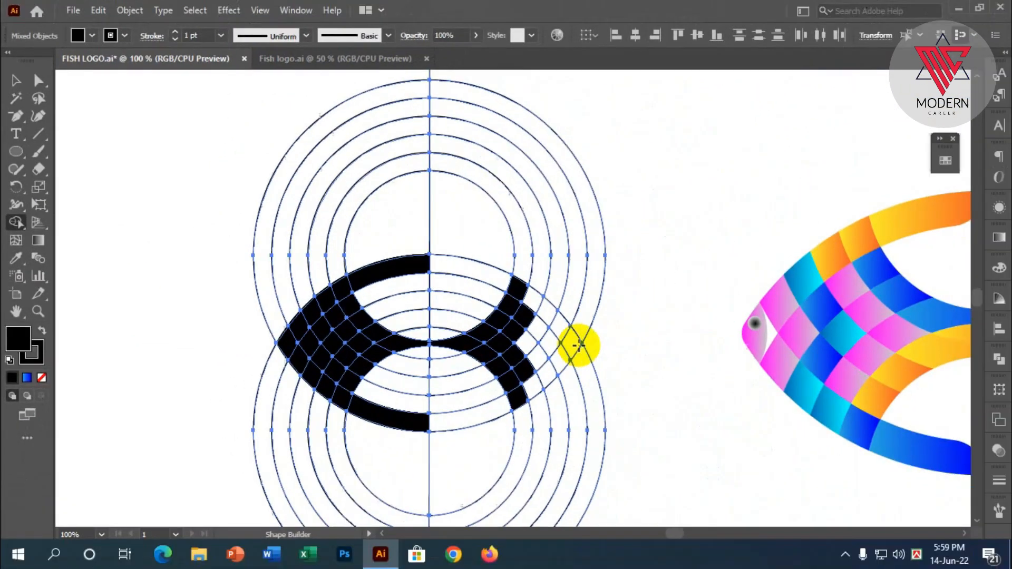
{"action": "scroll", "coordinate": [578, 346], "scroll_direction": "down", "scroll_amount": 1}
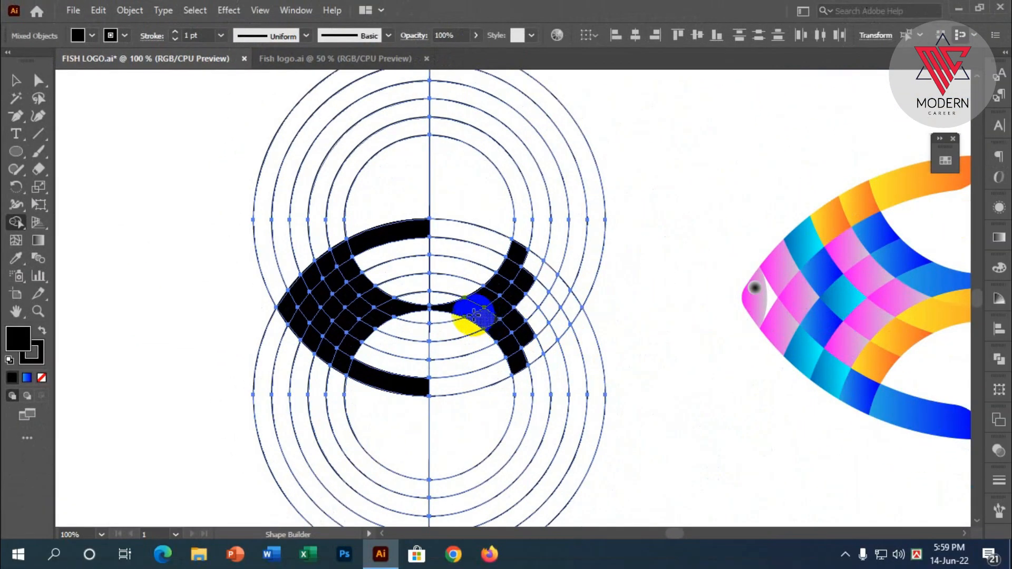
{"action": "scroll", "coordinate": [474, 314], "scroll_direction": "up", "scroll_amount": 1}
{"action": "mouse_move", "coordinate": [238, 190]}
{"action": "left_mouse_down"}
{"action": "mouse_move", "coordinate": [521, 190]}
{"action": "mouse_move", "coordinate": [582, 216]}
{"action": "mouse_move", "coordinate": [595, 242]}
{"action": "mouse_move", "coordinate": [484, 135]}
{"action": "mouse_move", "coordinate": [413, 109]}
{"action": "mouse_move", "coordinate": [555, 290]}
{"action": "mouse_move", "coordinate": [539, 294]}
{"action": "mouse_move", "coordinate": [556, 256]}
{"action": "mouse_move", "coordinate": [538, 248]}
{"action": "mouse_move", "coordinate": [550, 255]}
{"action": "mouse_move", "coordinate": [569, 329]}
{"action": "mouse_move", "coordinate": [551, 398]}
{"action": "left_mouse_up"}
{"action": "scroll", "coordinate": [599, 237], "scroll_direction": "down", "scroll_amount": 2}
{"action": "scroll", "coordinate": [556, 228], "scroll_direction": "down", "scroll_amount": 2}
{"action": "mouse_move", "coordinate": [557, 228]}
{"action": "left_mouse_down"}
{"action": "mouse_move", "coordinate": [542, 346]}
{"action": "mouse_move", "coordinate": [484, 355]}
{"action": "mouse_move", "coordinate": [470, 296]}
{"action": "mouse_move", "coordinate": [479, 298]}
{"action": "mouse_move", "coordinate": [425, 253]}
{"action": "mouse_move", "coordinate": [398, 280]}
{"action": "mouse_move", "coordinate": [445, 290]}
{"action": "left_mouse_up"}
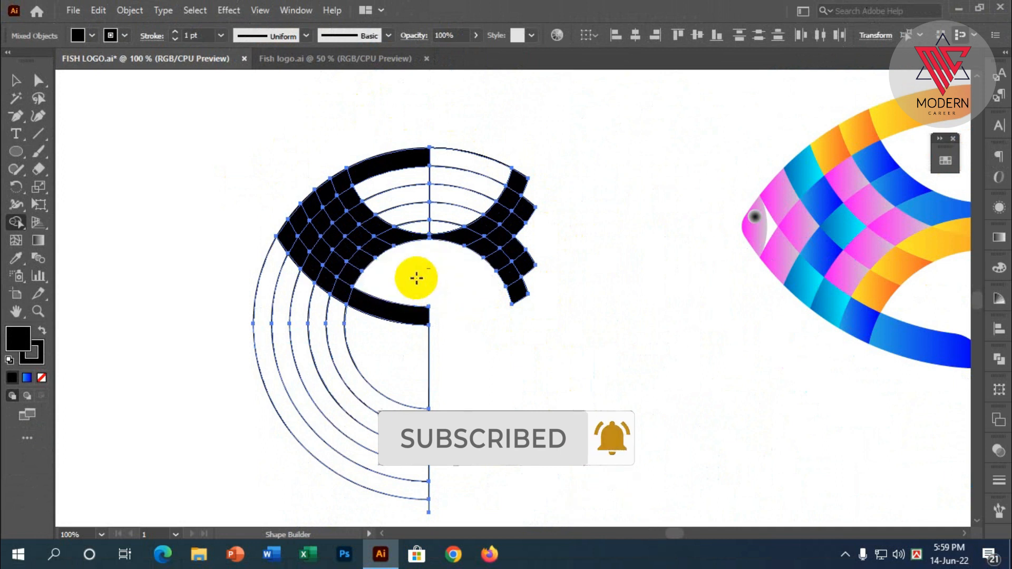
- Erase the remaining ring regions and centre line between the upper fin and tail and below the body, keeping only the black fish
{"action": "mouse_move", "coordinate": [490, 136]}
{"action": "left_mouse_down"}
{"action": "mouse_move", "coordinate": [460, 189]}
{"action": "mouse_move", "coordinate": [425, 199]}
{"action": "mouse_move", "coordinate": [397, 185]}
{"action": "mouse_move", "coordinate": [409, 209]}
{"action": "mouse_move", "coordinate": [441, 224]}
{"action": "left_mouse_up"}
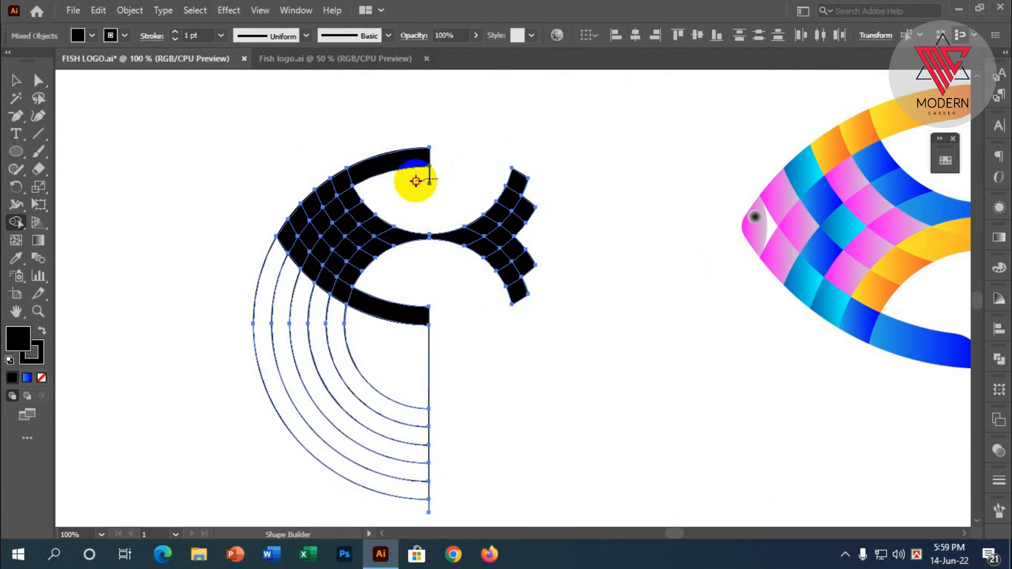
{"action": "mouse_move", "coordinate": [258, 296]}
{"action": "left_mouse_down"}
{"action": "mouse_move", "coordinate": [383, 391]}
{"action": "mouse_move", "coordinate": [465, 395]}
{"action": "left_mouse_up"}
{"action": "left_click_drag", "start_coordinate": [373, 407], "coordinate": [506, 464]}
{"action": "scroll", "coordinate": [372, 335], "scroll_direction": "up", "scroll_amount": 1}
{"action": "scroll", "coordinate": [385, 334], "scroll_direction": "up", "scroll_amount": 1}
{"action": "left_click", "coordinate": [17, 81]}
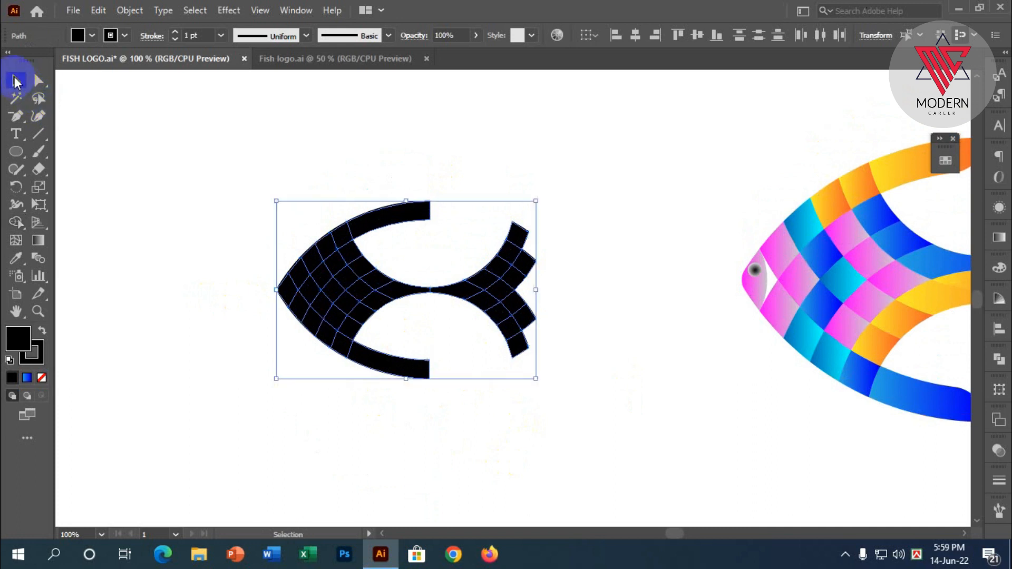
{"action": "left_click", "coordinate": [171, 165]}
{"action": "scroll", "coordinate": [504, 326], "scroll_direction": "down", "scroll_amount": 1}
{"action": "scroll", "coordinate": [440, 306], "scroll_direction": "up", "scroll_amount": 1}
{"action": "scroll", "coordinate": [339, 283], "scroll_direction": "up", "scroll_amount": 2}
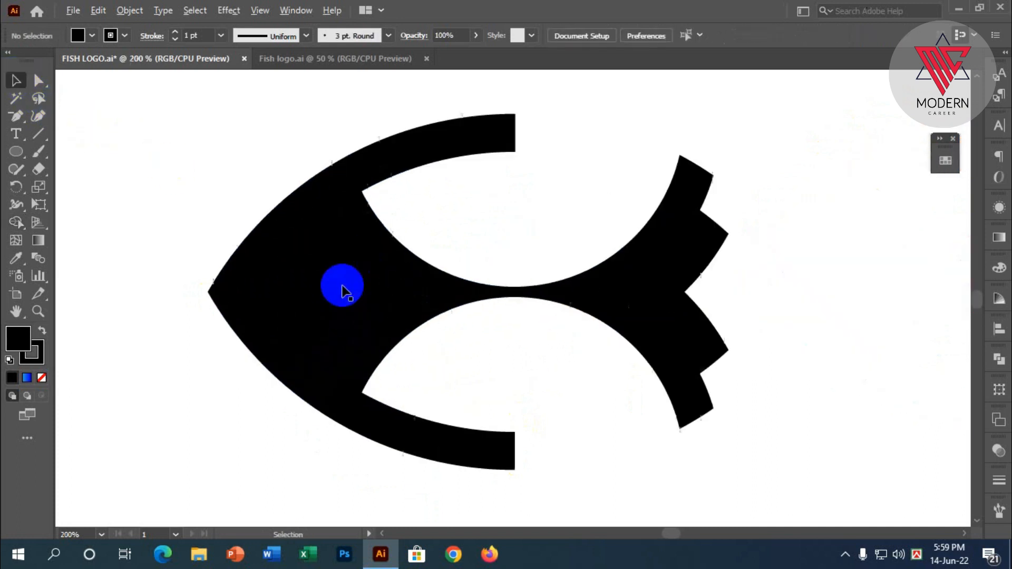
{"action": "scroll", "coordinate": [342, 305], "scroll_direction": "down", "scroll_amount": 1}
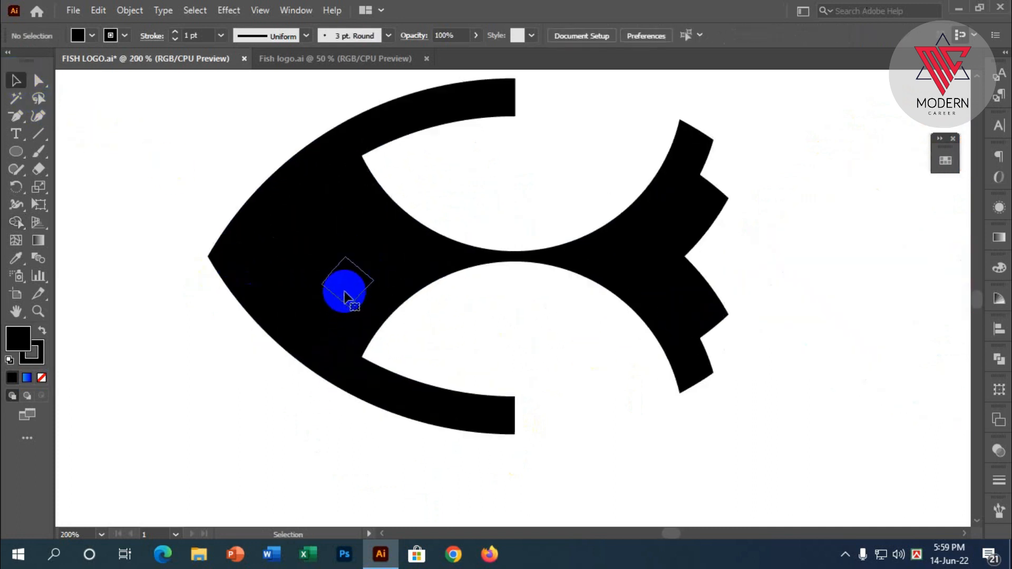
{"action": "scroll", "coordinate": [456, 247], "scroll_direction": "up", "scroll_amount": 1}
{"action": "left_click", "coordinate": [485, 138]}
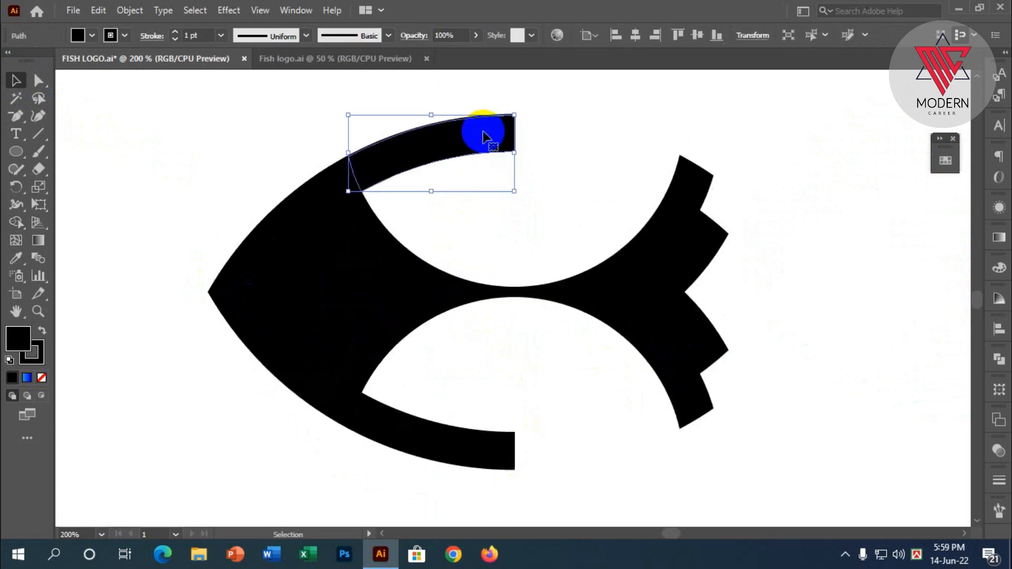
{"action": "left_click", "coordinate": [303, 179]}
- Select all pieces of the fish and remove their stroke
{"action": "left_click_drag", "start_coordinate": [146, 138], "coordinate": [782, 391]}
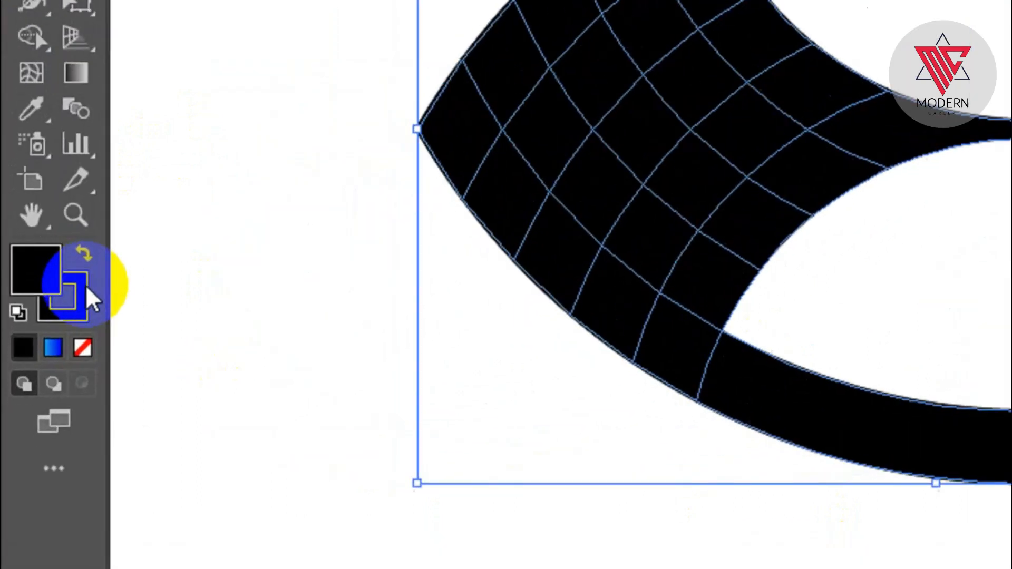
{"action": "left_click", "coordinate": [38, 349]}
{"action": "left_click", "coordinate": [42, 377]}
{"action": "left_click", "coordinate": [38, 264]}
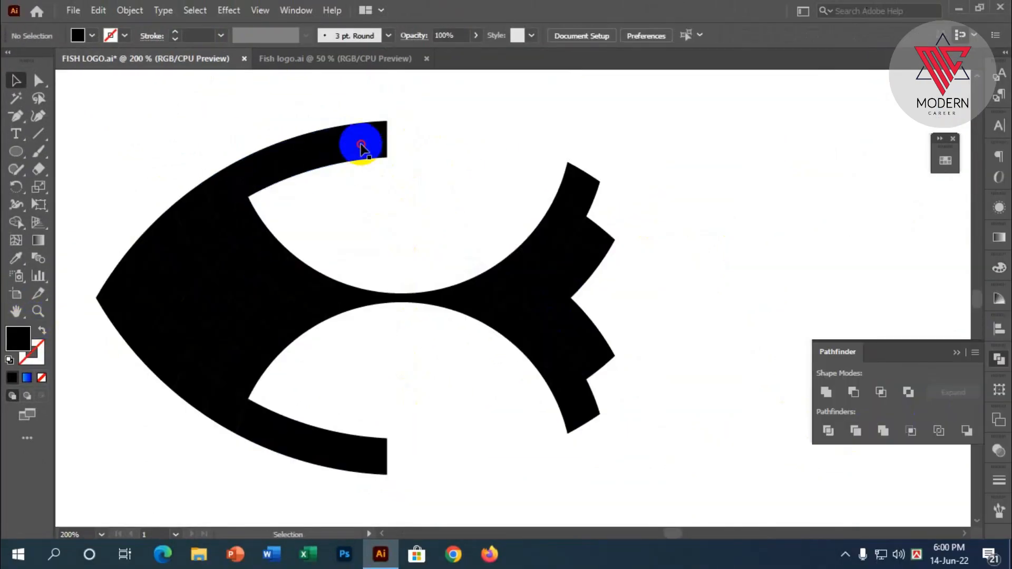
- Round the inner corner at the free end of the upper fin as far as possible
{"action": "left_click", "coordinate": [361, 144]}
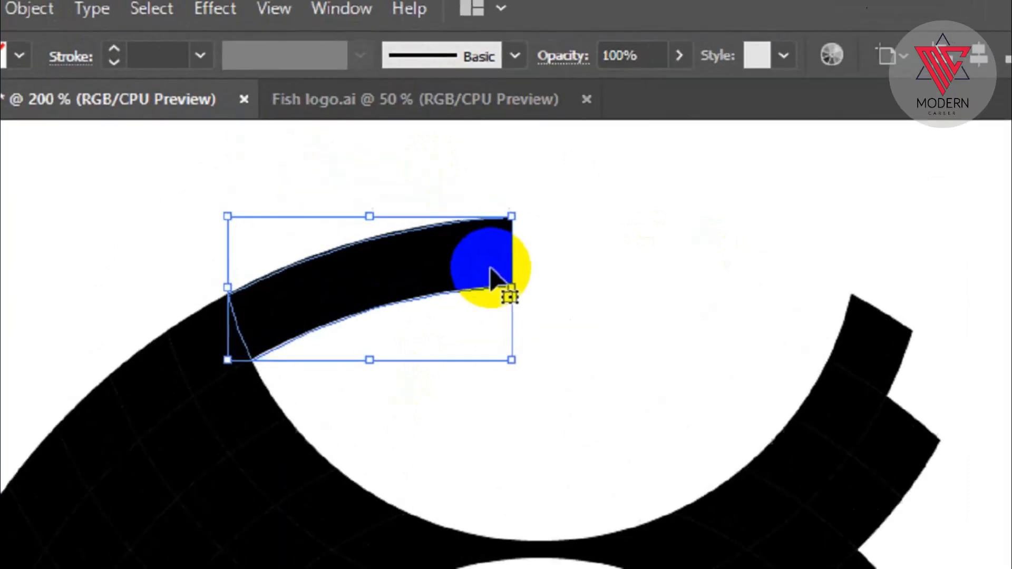
{"action": "key", "text": "a"}
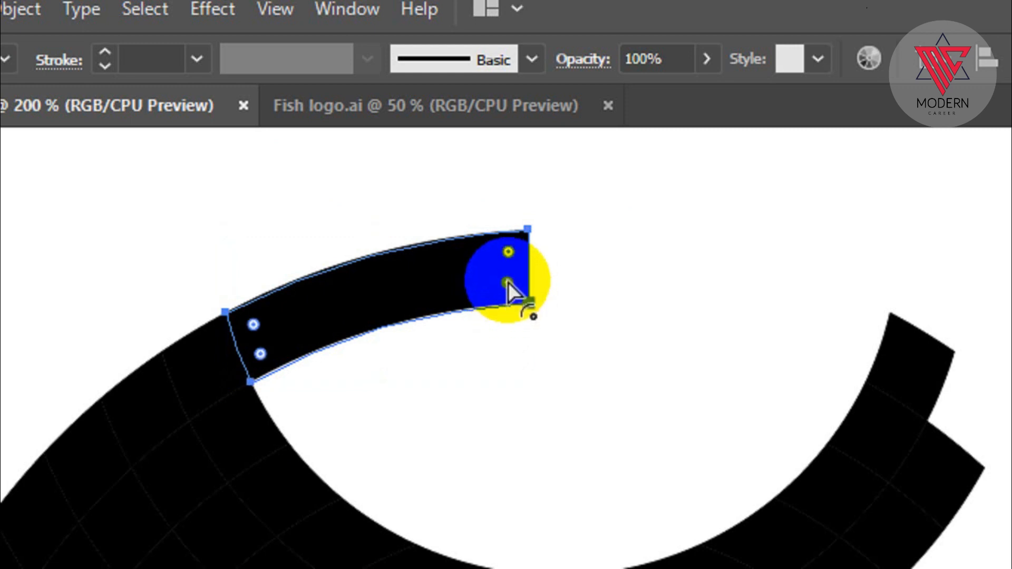
{"action": "left_click_drag", "start_coordinate": [508, 282], "coordinate": [361, 258]}
{"action": "key", "text": "v"}
{"action": "left_click", "coordinate": [704, 343]}
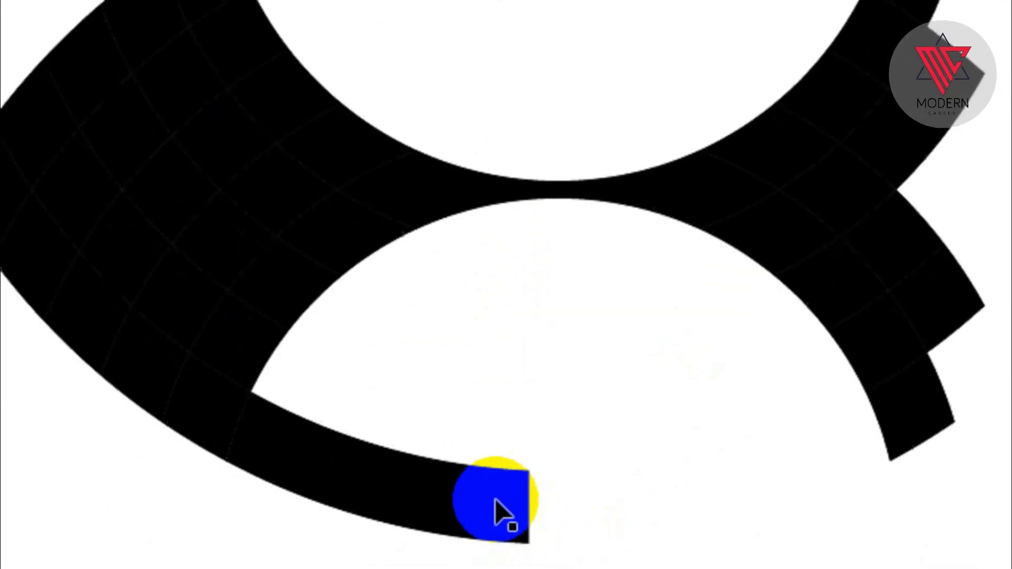
- Round the inner corner at the free end of the lower fin as far as possible
{"action": "left_click", "coordinate": [500, 514]}
{"action": "key", "text": "a"}
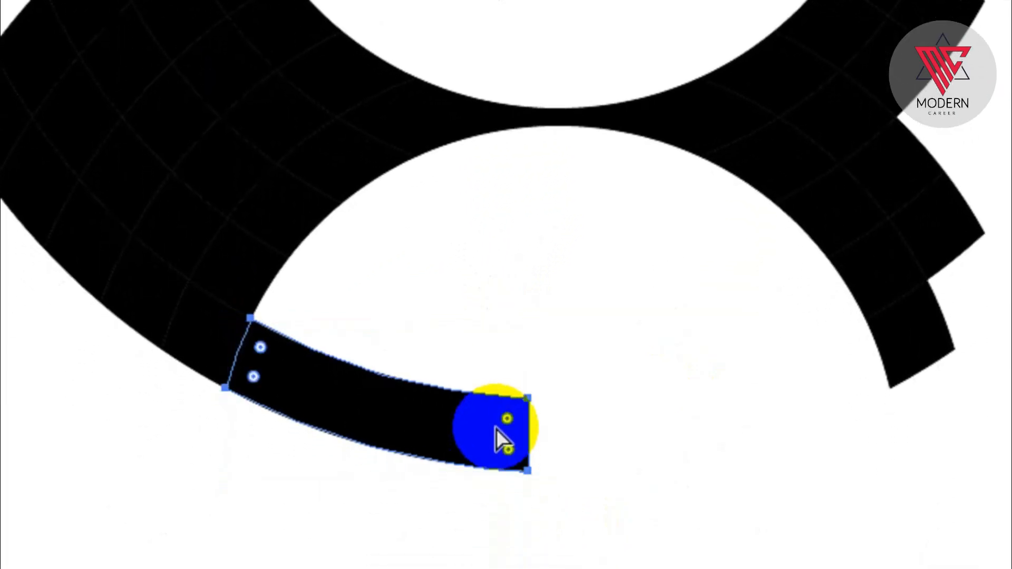
{"action": "left_click_drag", "start_coordinate": [508, 408], "coordinate": [390, 481]}
{"action": "key", "text": "v"}
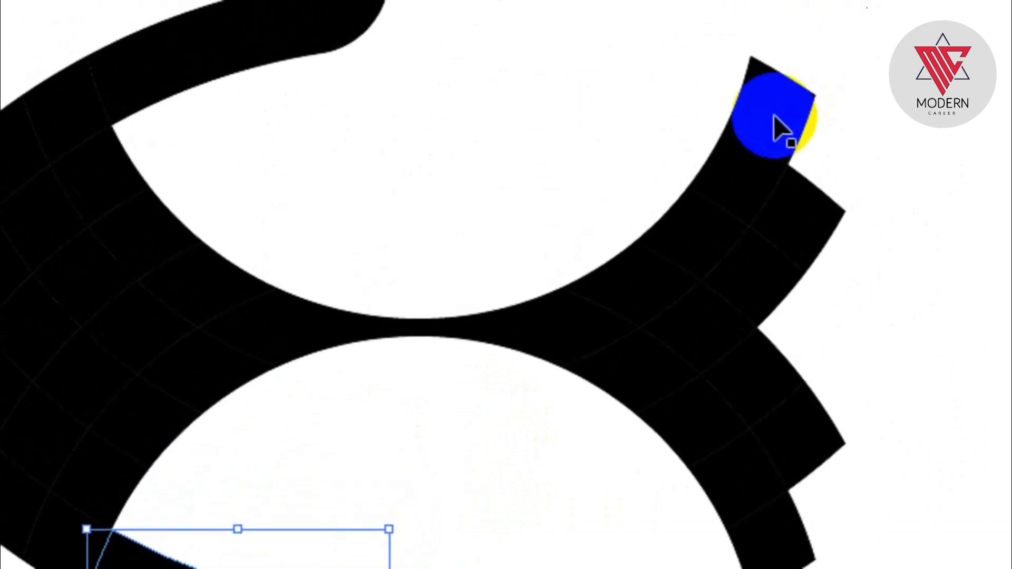
{"action": "left_click", "coordinate": [759, 140]}
{"action": "key", "text": "a"}
{"action": "left_click_drag", "start_coordinate": [773, 135], "coordinate": [666, 138]}
{"action": "key", "text": "v"}
{"action": "key", "text": "ctrl+z"}
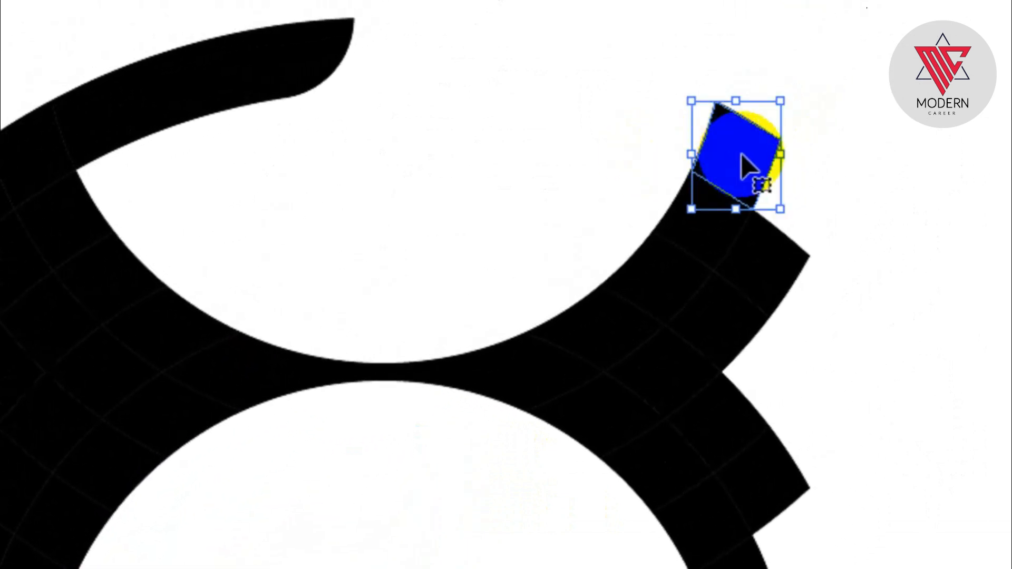
- Round the outer corners of the uppermost and lowermost tail tips as far as possible
{"action": "key", "text": "a"}
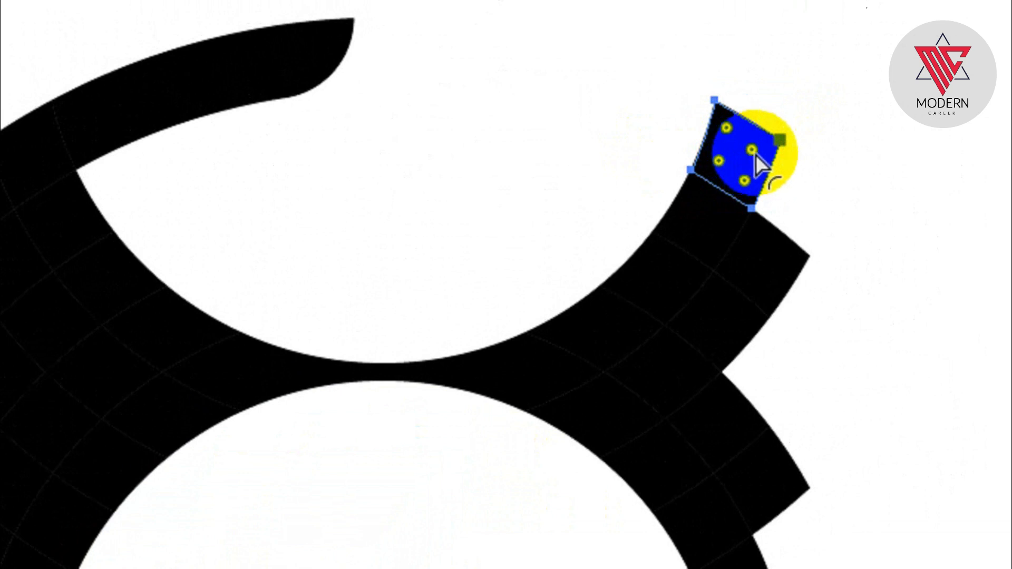
{"action": "left_click_drag", "start_coordinate": [755, 151], "coordinate": [651, 163]}
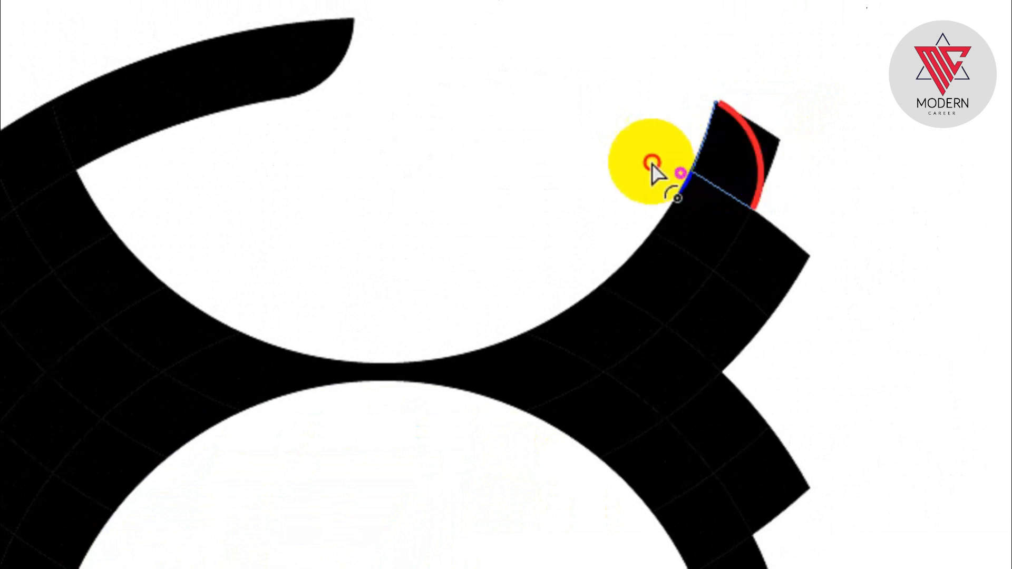
{"action": "left_click", "coordinate": [738, 482]}
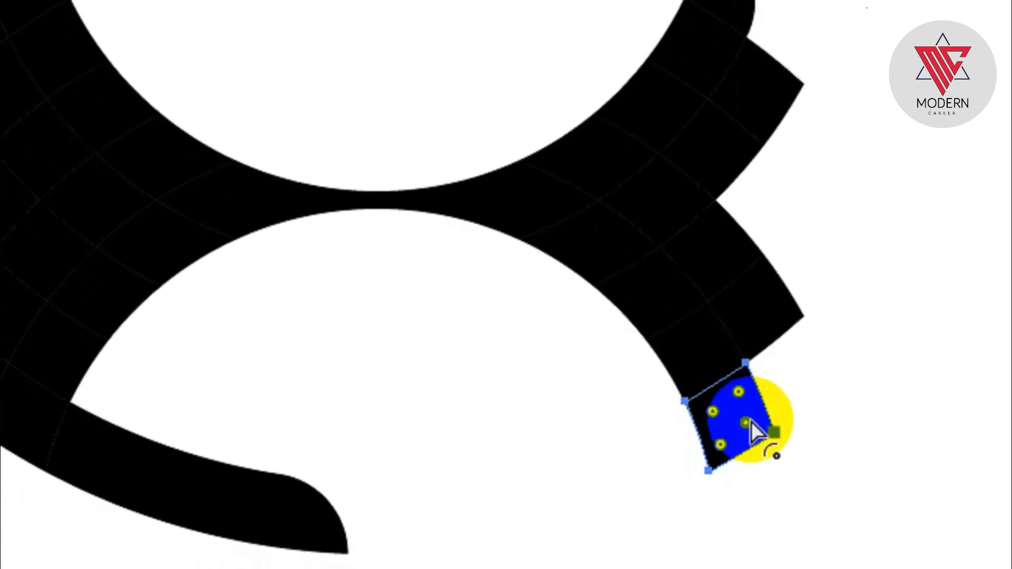
{"action": "left_click_drag", "start_coordinate": [745, 427], "coordinate": [644, 380]}
- Round the outer corners of the two middle tail lobes as far as possible
{"action": "left_click", "coordinate": [712, 147]}
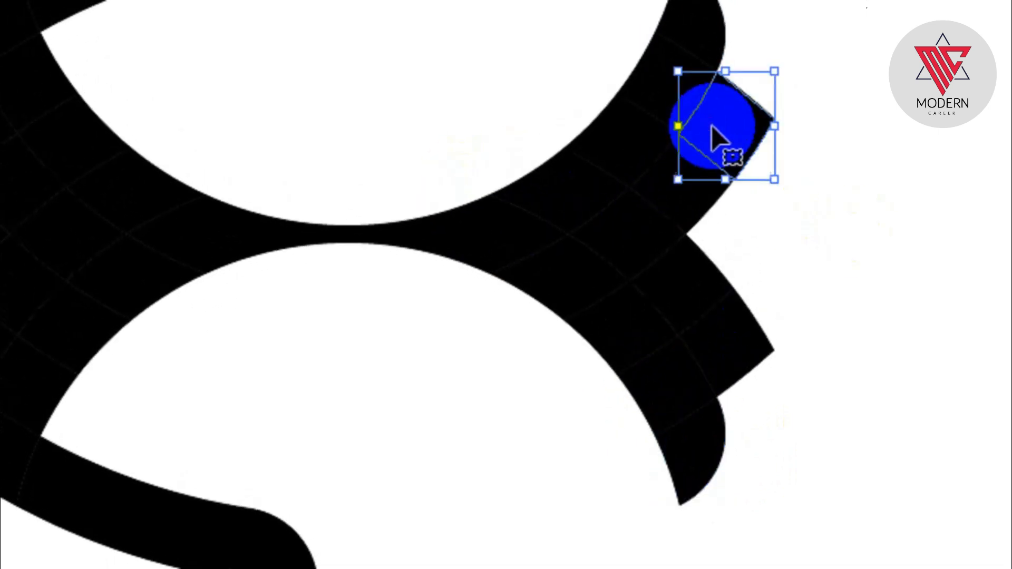
{"action": "left_click_drag", "start_coordinate": [748, 143], "coordinate": [612, 172]}
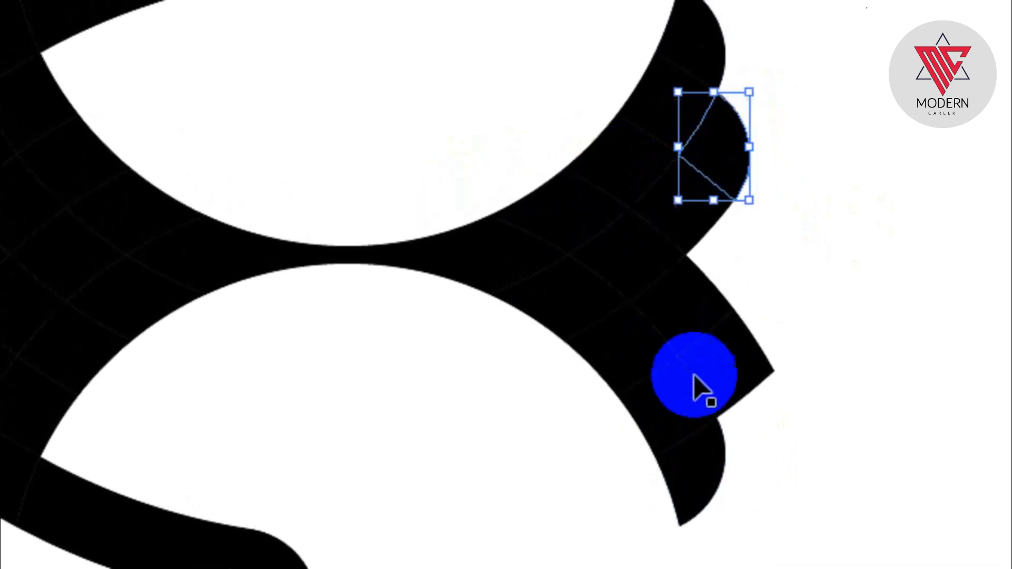
{"action": "left_click", "coordinate": [704, 385]}
{"action": "left_click_drag", "start_coordinate": [745, 362], "coordinate": [604, 353]}
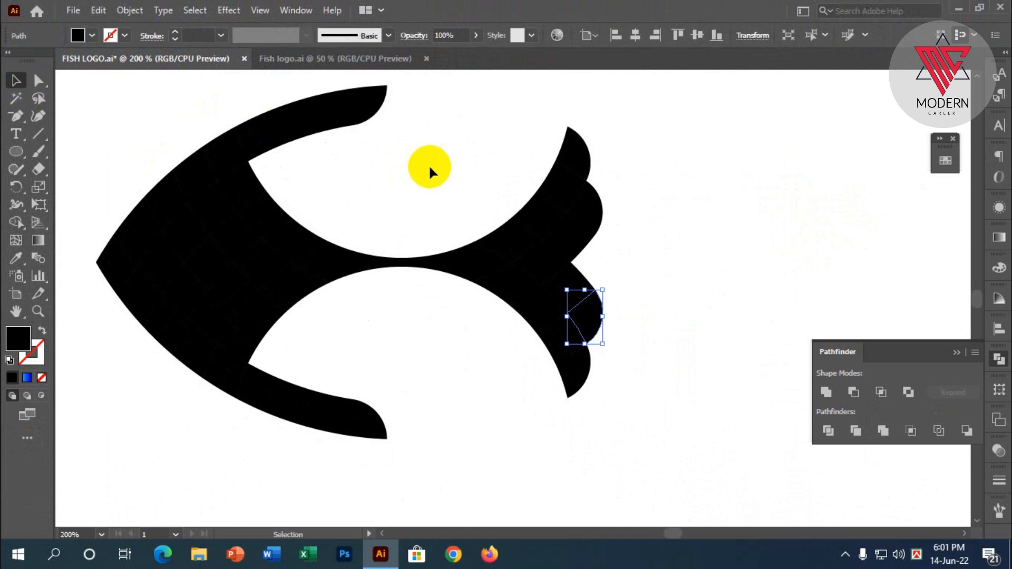
{"action": "left_click", "coordinate": [430, 165]}
{"action": "scroll", "coordinate": [474, 387], "scroll_direction": "down", "scroll_amount": 2}
{"action": "scroll", "coordinate": [436, 396], "scroll_direction": "down", "scroll_amount": 3}
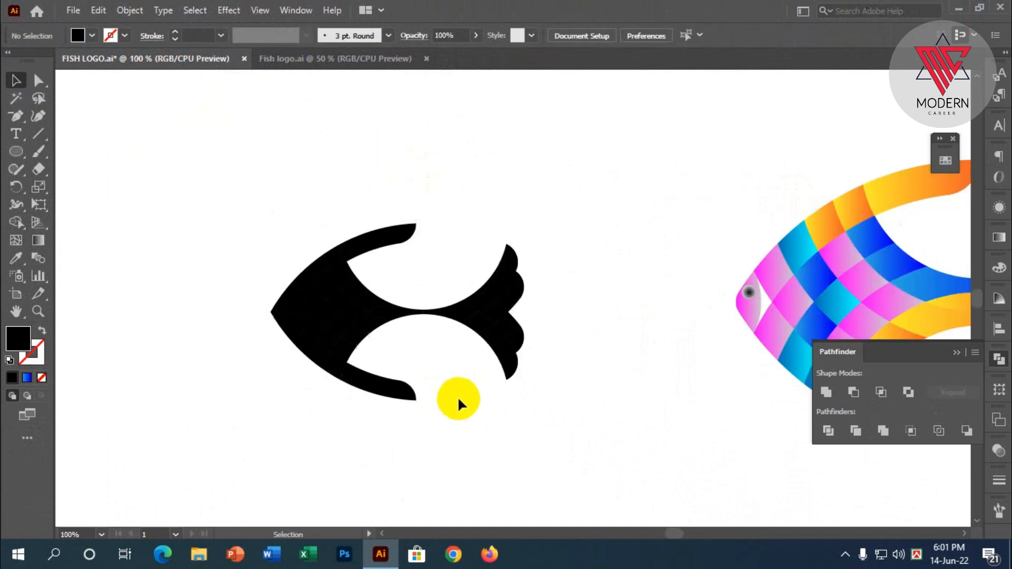
- Round the corner of the nose piece that points into the body as far as possible, leaving a white gap behind it
{"action": "scroll", "coordinate": [457, 400], "scroll_direction": "up", "scroll_amount": 2}
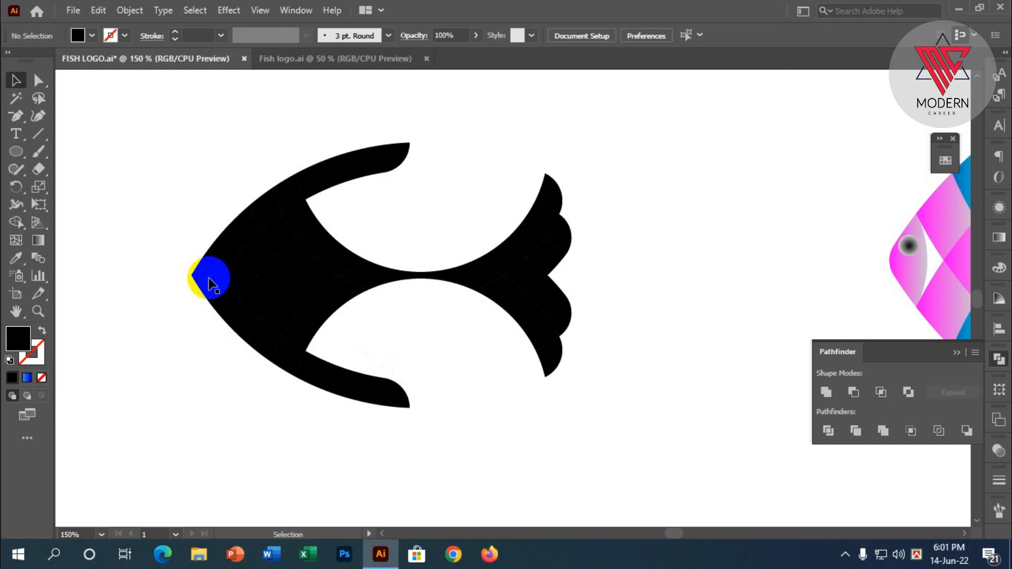
{"action": "left_click", "coordinate": [209, 279], "text": "ctrl"}
{"action": "scroll", "coordinate": [180, 264], "scroll_direction": "up", "scroll_amount": 3}
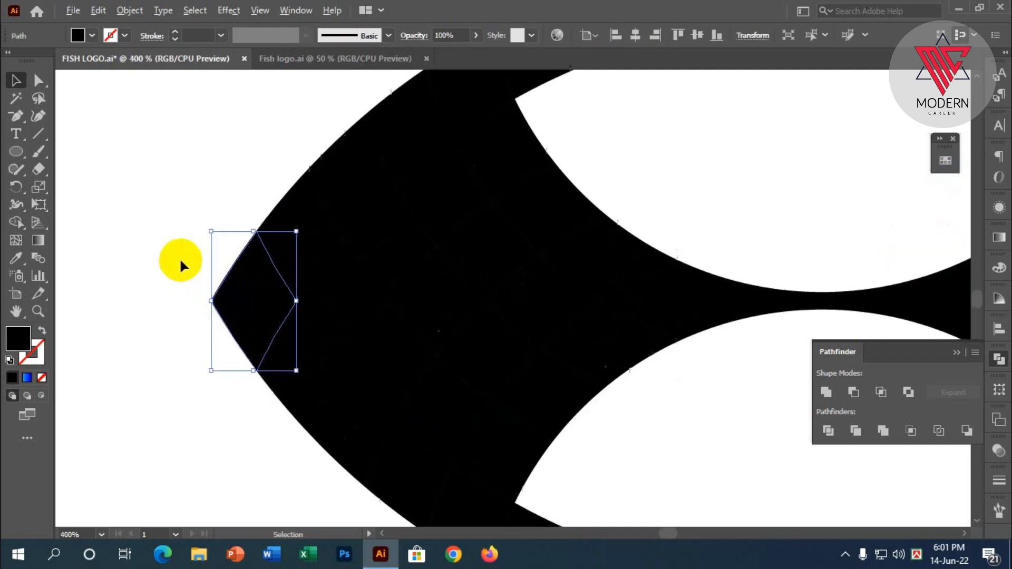
{"action": "scroll", "coordinate": [244, 286], "scroll_direction": "up", "scroll_amount": 2}
{"action": "key", "text": "ctrl"}
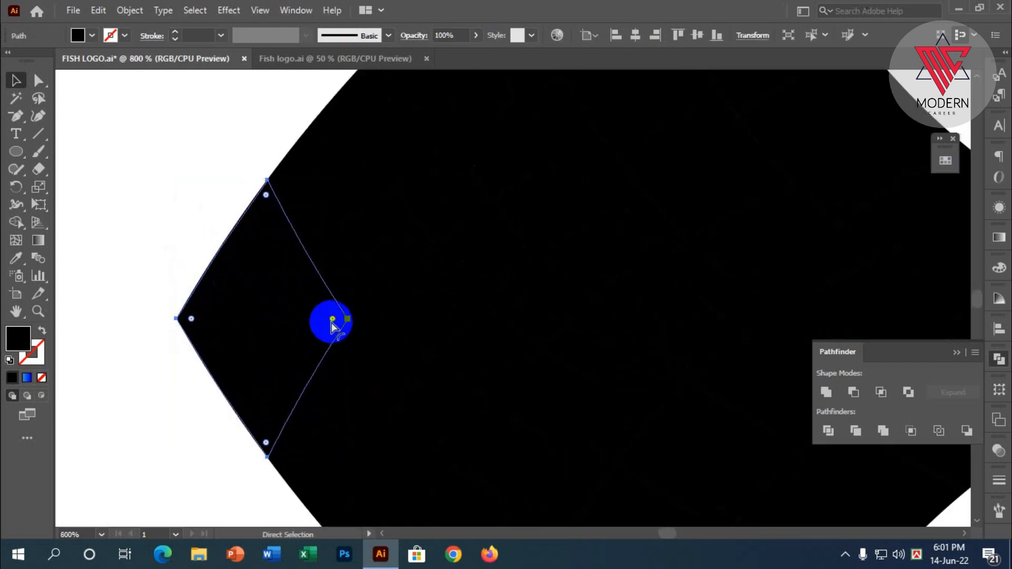
{"action": "left_click_drag", "start_coordinate": [333, 320], "coordinate": [149, 296]}
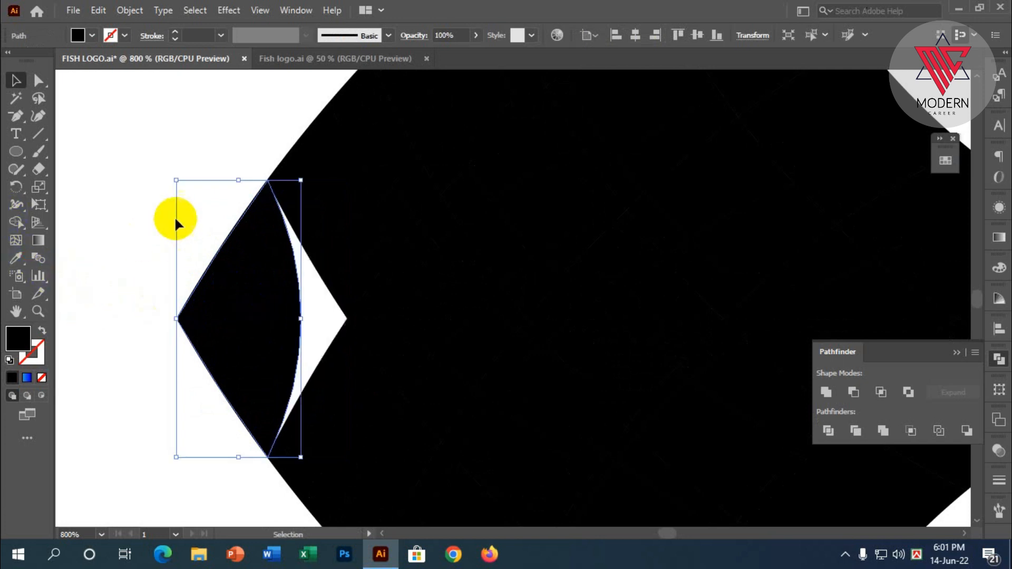
{"action": "left_click", "coordinate": [153, 222]}
{"action": "scroll", "coordinate": [160, 265], "scroll_direction": "down", "scroll_amount": 4}
{"action": "scroll", "coordinate": [249, 316], "scroll_direction": "down", "scroll_amount": 2}
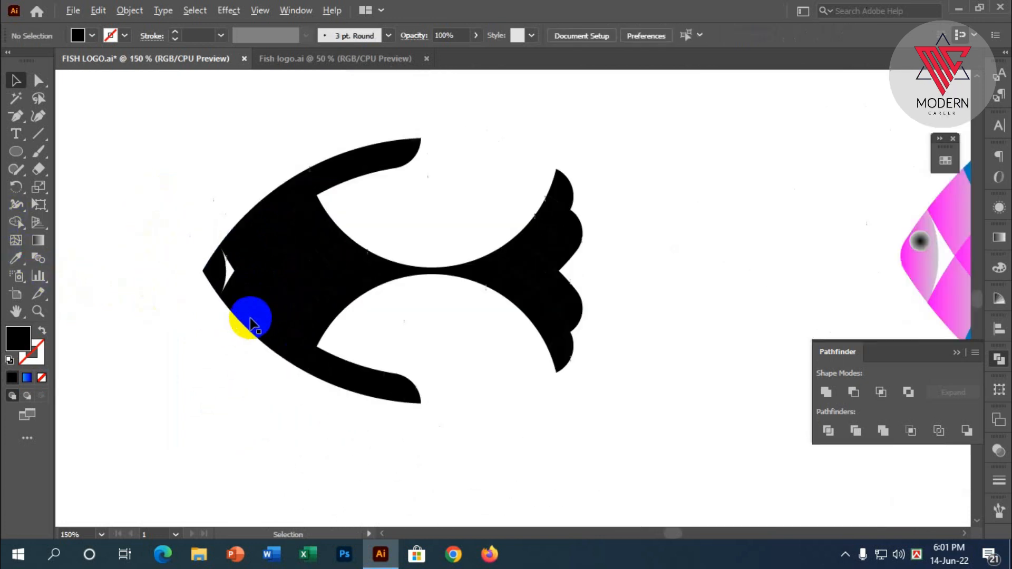
- Select the whole coloured reference fish and move it closer to the black fish and slightly higher
{"action": "scroll", "coordinate": [316, 332], "scroll_direction": "up", "scroll_amount": 1}
{"action": "scroll", "coordinate": [299, 323], "scroll_direction": "down", "scroll_amount": 1}
{"action": "scroll", "coordinate": [571, 379], "scroll_direction": "down", "scroll_amount": 1}
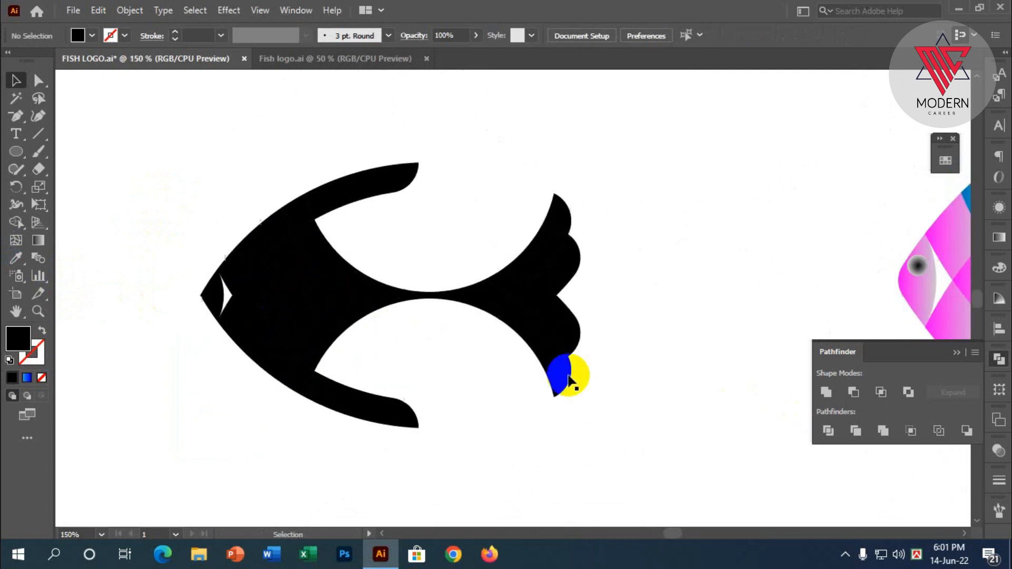
{"action": "scroll", "coordinate": [371, 359], "scroll_direction": "down", "scroll_amount": 2}
{"action": "scroll", "coordinate": [456, 364], "scroll_direction": "down", "scroll_amount": 1}
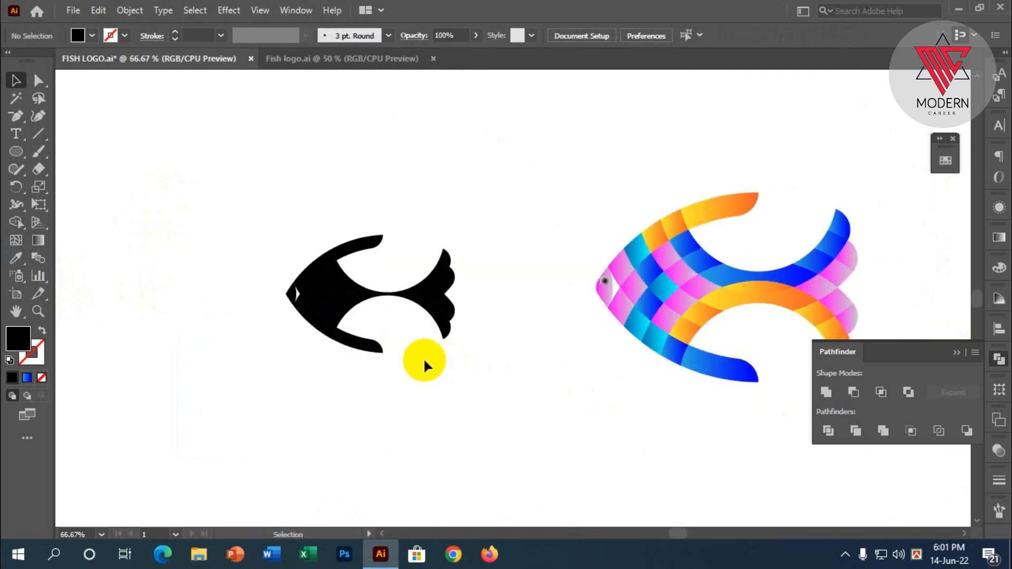
{"action": "scroll", "coordinate": [423, 358], "scroll_direction": "down", "scroll_amount": 1}
{"action": "left_click_drag", "start_coordinate": [748, 389], "coordinate": [680, 203]}
{"action": "left_click_drag", "start_coordinate": [713, 262], "coordinate": [604, 220]}
{"action": "left_click", "coordinate": [257, 381]}
{"action": "scroll", "coordinate": [227, 371], "scroll_direction": "up", "scroll_amount": 1}
{"action": "scroll", "coordinate": [217, 362], "scroll_direction": "up", "scroll_amount": 1}
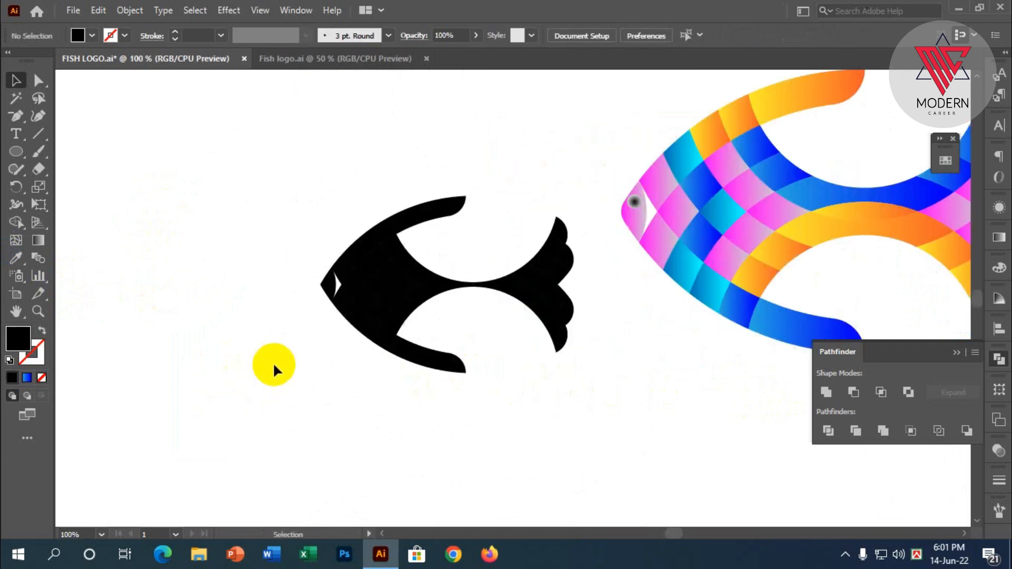
{"action": "scroll", "coordinate": [248, 342], "scroll_direction": "down", "scroll_amount": 1}
{"action": "scroll", "coordinate": [630, 342], "scroll_direction": "up", "scroll_amount": 1}
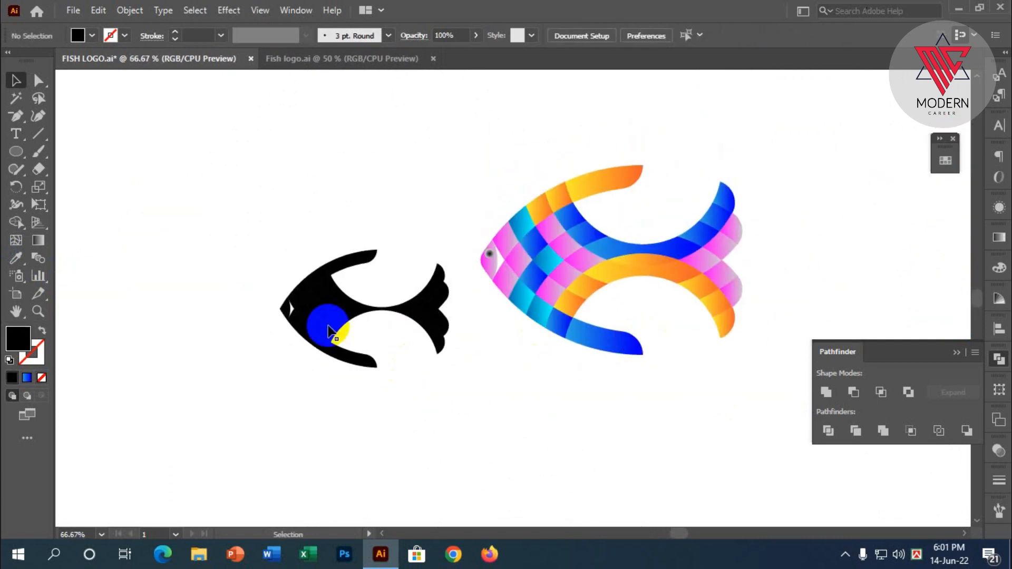
{"action": "scroll", "coordinate": [316, 260], "scroll_direction": "up", "scroll_amount": 1}
{"action": "left_click_drag", "start_coordinate": [459, 283], "coordinate": [273, 333]}
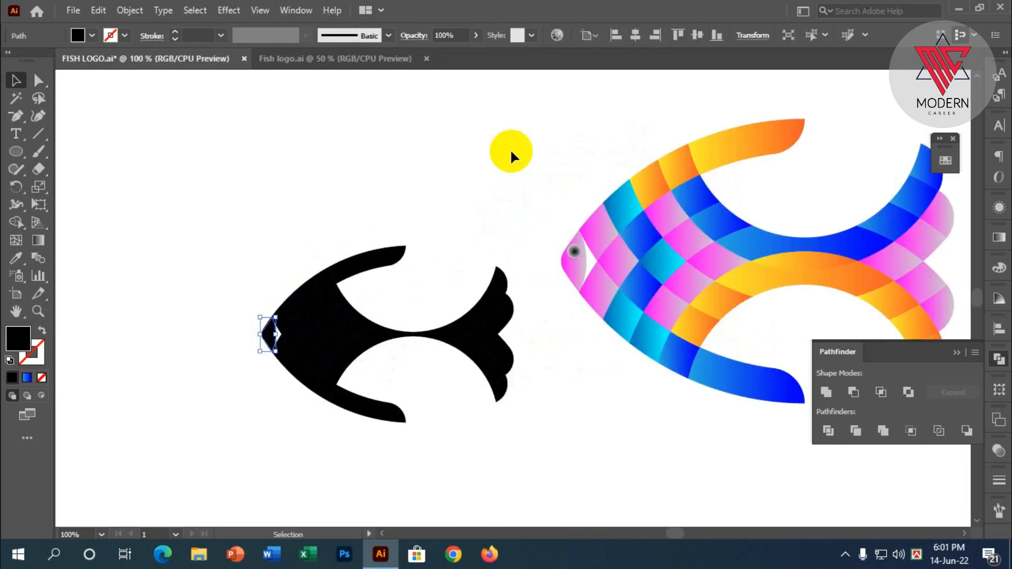
{"action": "left_click", "coordinate": [15, 258]}
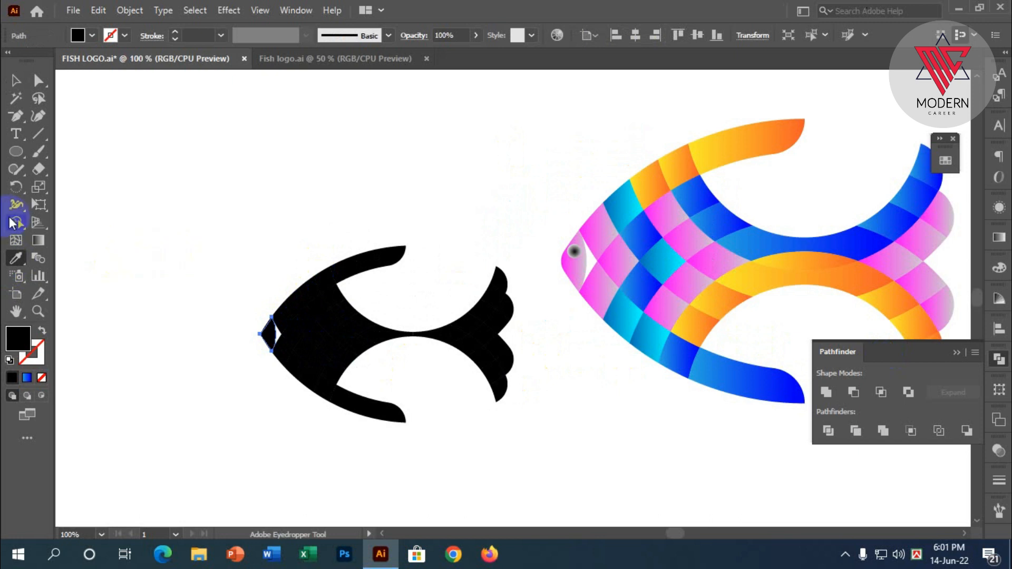
{"action": "left_click", "coordinate": [201, 248]}
{"action": "scroll", "coordinate": [271, 334], "scroll_direction": "down", "scroll_amount": 1}
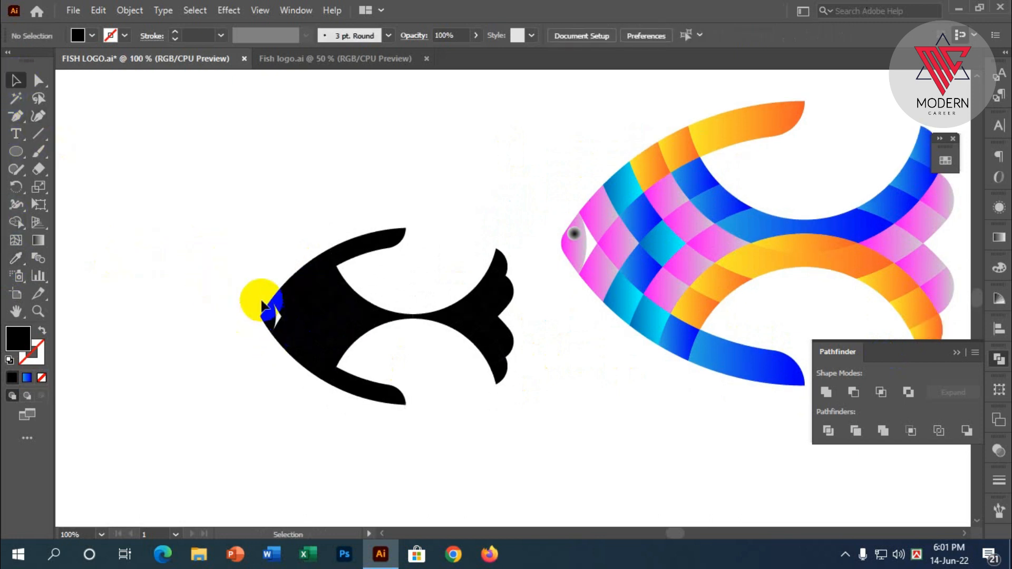
- Select the nose piece and the three scales directly behind it and fill them with the reference fish's pink gradient
{"action": "scroll", "coordinate": [263, 301], "scroll_direction": "up", "scroll_amount": 1}
{"action": "left_click_drag", "start_coordinate": [239, 280], "coordinate": [296, 370]}
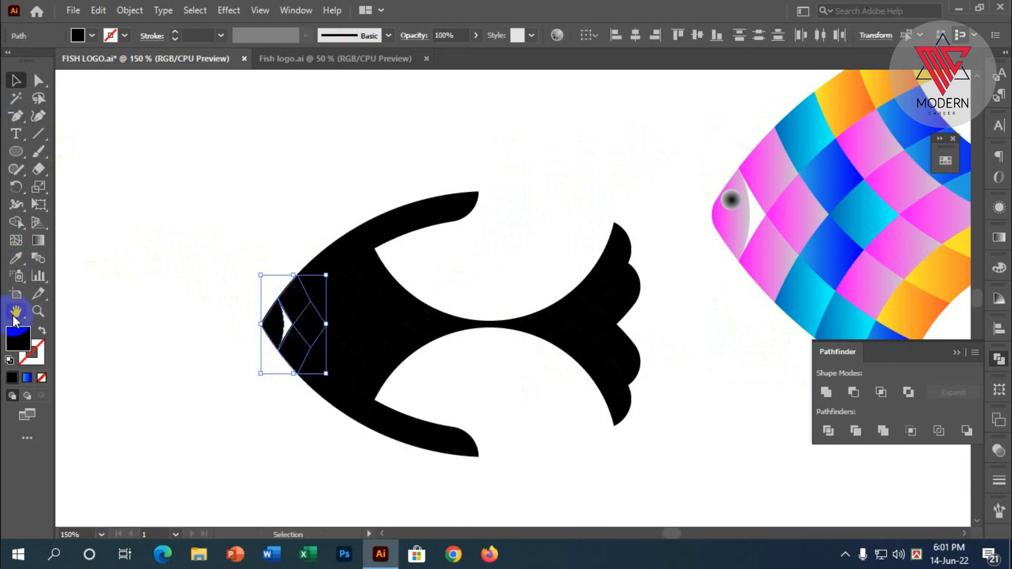
{"action": "left_click", "coordinate": [14, 259]}
{"action": "left_click", "coordinate": [731, 216]}
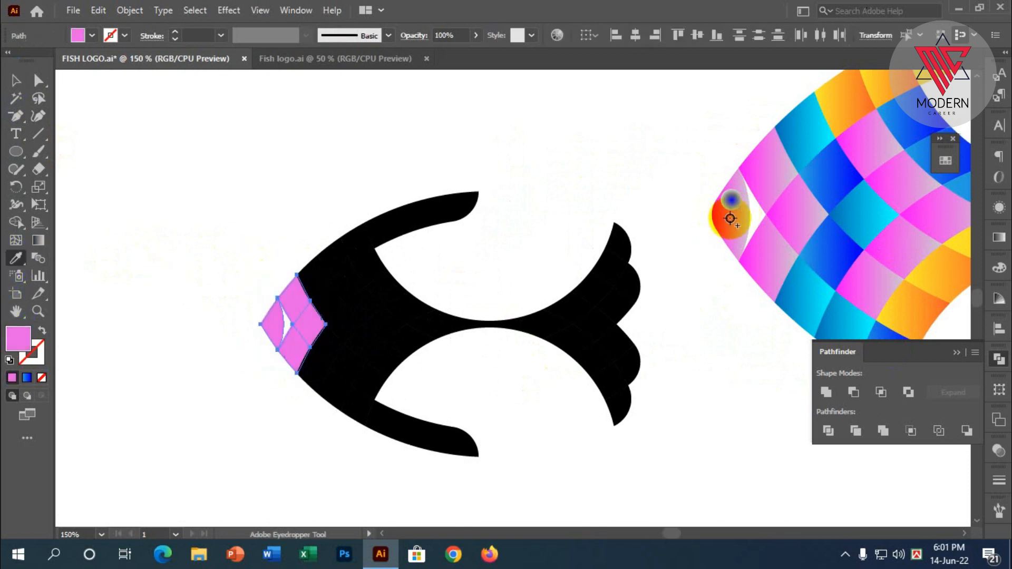
{"action": "left_click", "coordinate": [780, 209]}
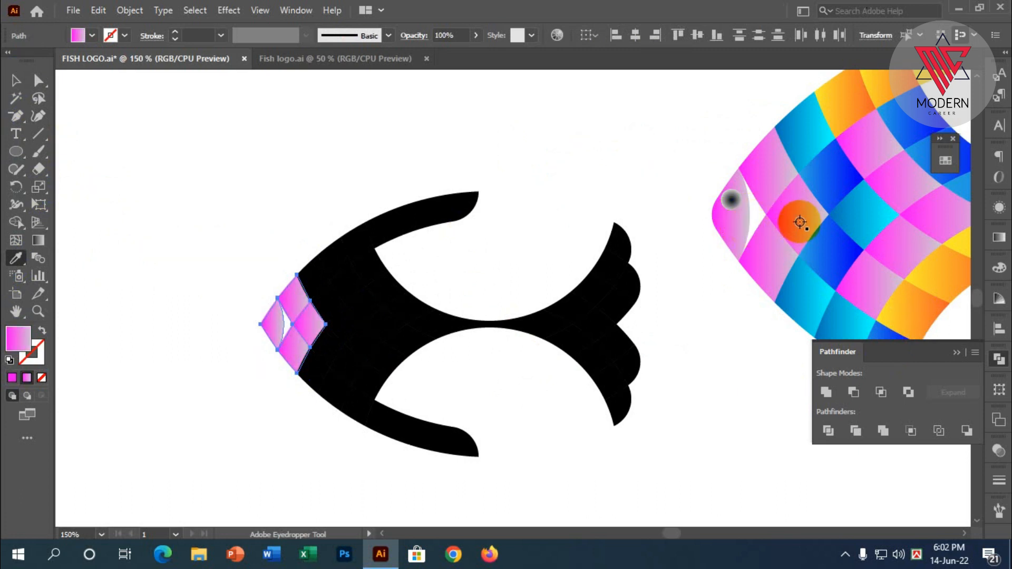
{"action": "left_click", "coordinate": [14, 84]}
{"action": "left_click", "coordinate": [136, 276]}
{"action": "scroll", "coordinate": [135, 277], "scroll_direction": "down", "scroll_amount": 3}
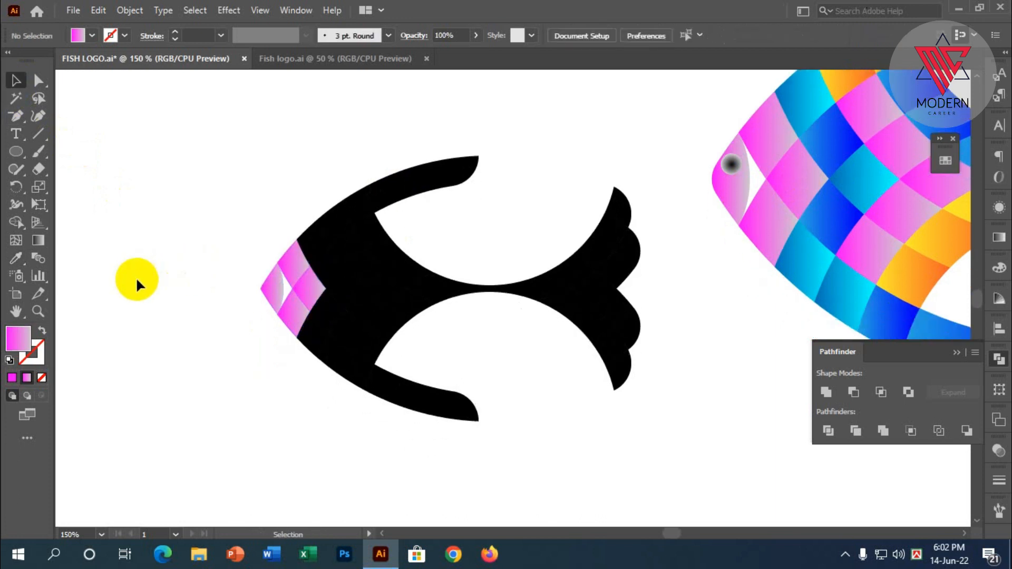
- Fill the centre diamond scale behind the pink scales with the reference fish's light blue gradient
{"action": "scroll", "coordinate": [134, 277], "scroll_direction": "down", "scroll_amount": 2, "text": "alt"}
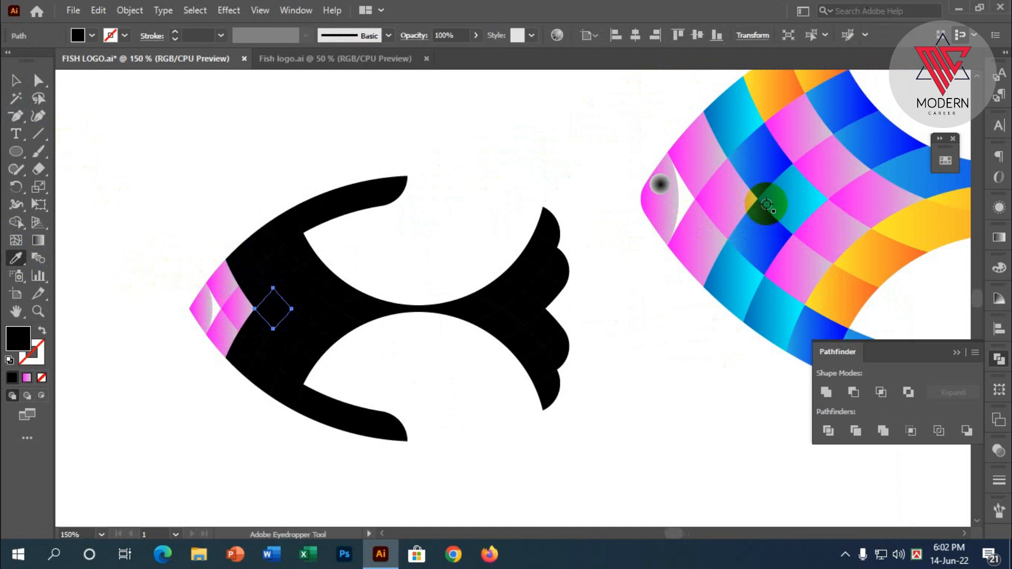
{"action": "left_click", "coordinate": [788, 199]}
{"action": "left_click", "coordinate": [16, 80]}
- Select the two black scales above the light blue diamond and fill them with the reference fish's dark blue gradient
{"action": "left_click", "coordinate": [237, 267]}
{"action": "left_click", "coordinate": [255, 284]}
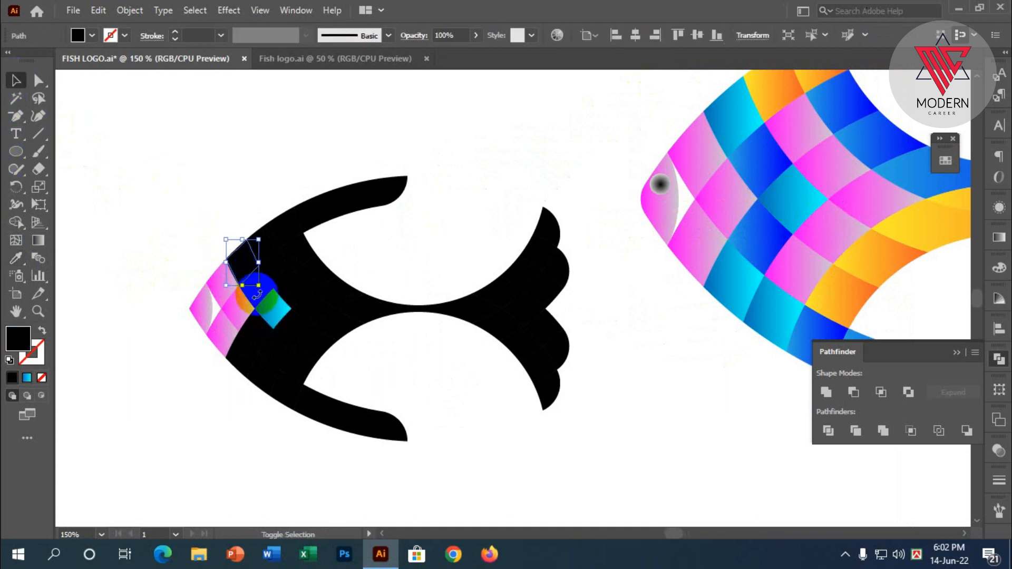
{"action": "left_click", "coordinate": [259, 304], "text": "shift"}
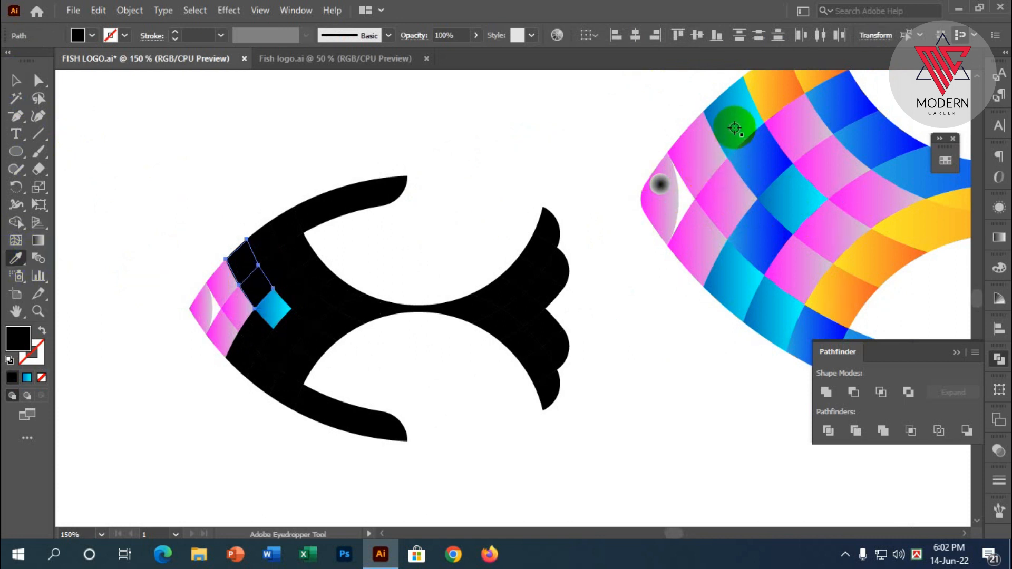
{"action": "left_click", "coordinate": [731, 118]}
{"action": "left_click", "coordinate": [755, 148]}
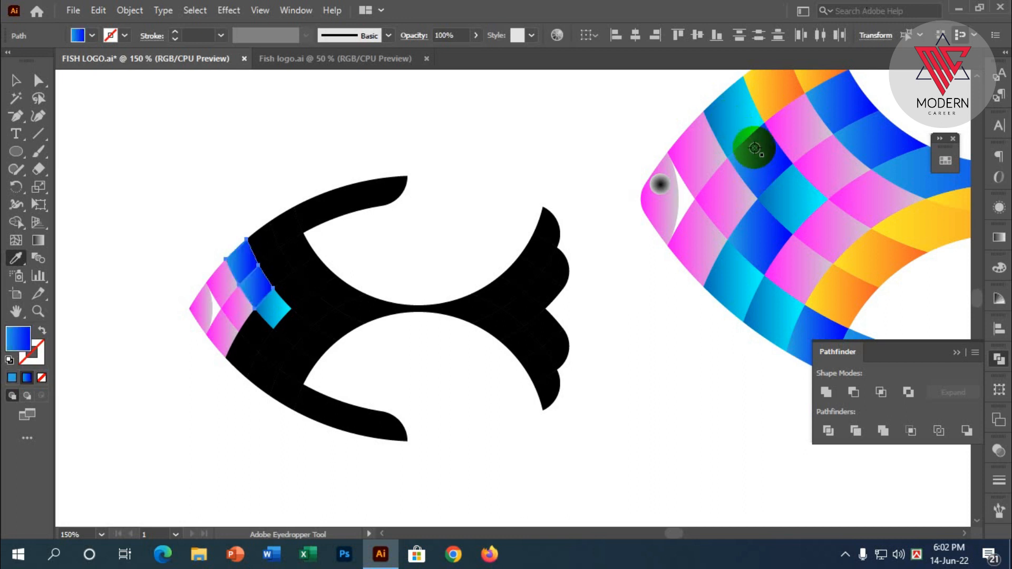
{"action": "left_click", "coordinate": [16, 82]}
- Select the two black scales below the light blue diamond and fill them with the blue gradient sampled from the scales above it
{"action": "left_click", "coordinate": [248, 361]}
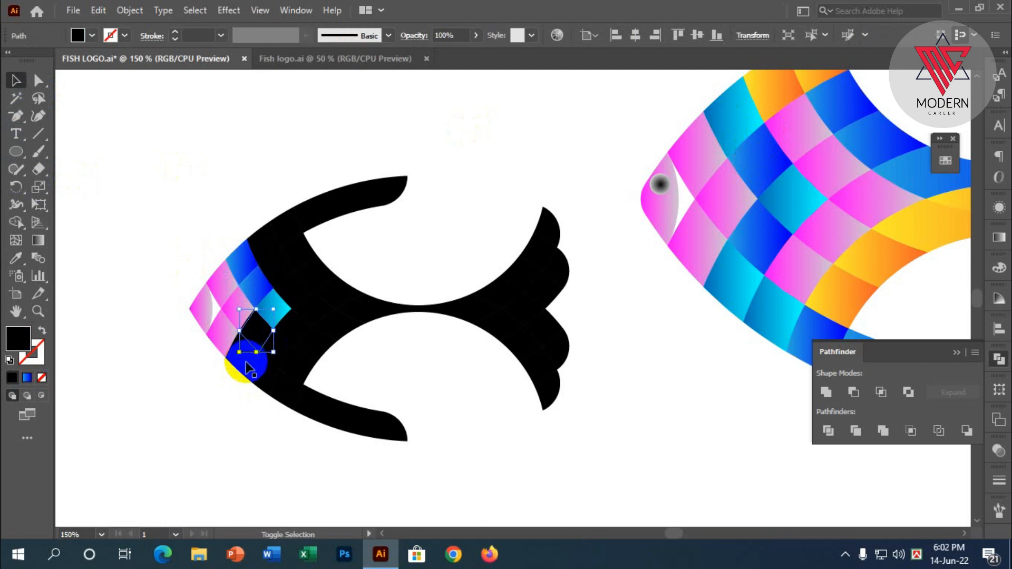
{"action": "left_click", "coordinate": [242, 366], "text": "shift"}
{"action": "left_click", "coordinate": [15, 259]}
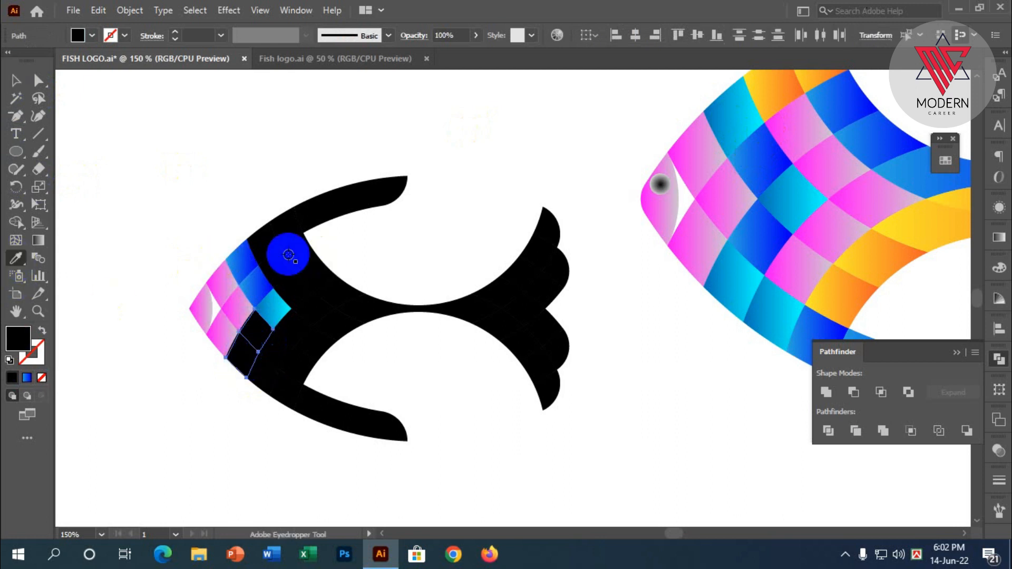
{"action": "left_click", "coordinate": [238, 259]}
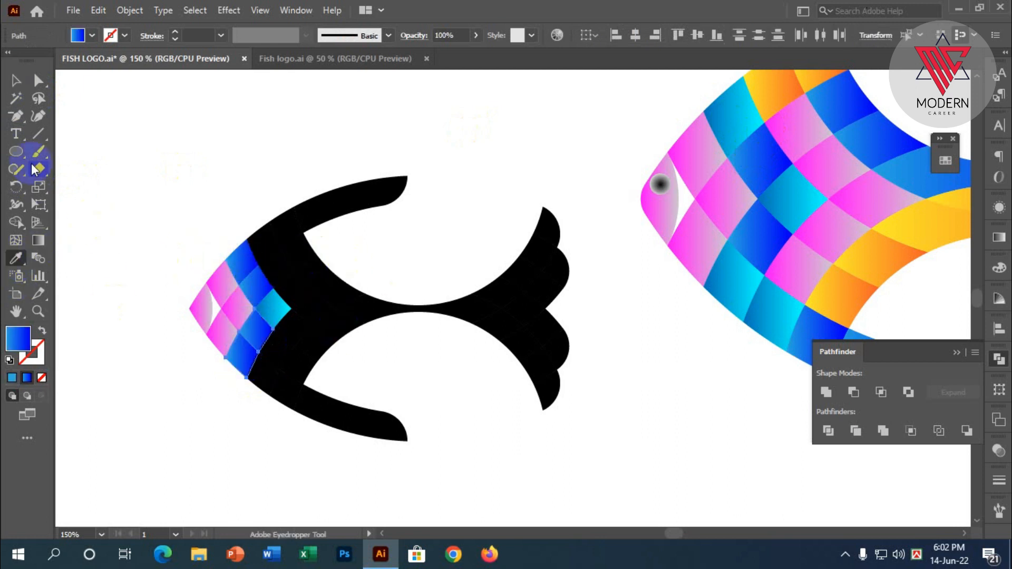
{"action": "left_click", "coordinate": [16, 81]}
{"action": "left_click", "coordinate": [213, 151]}
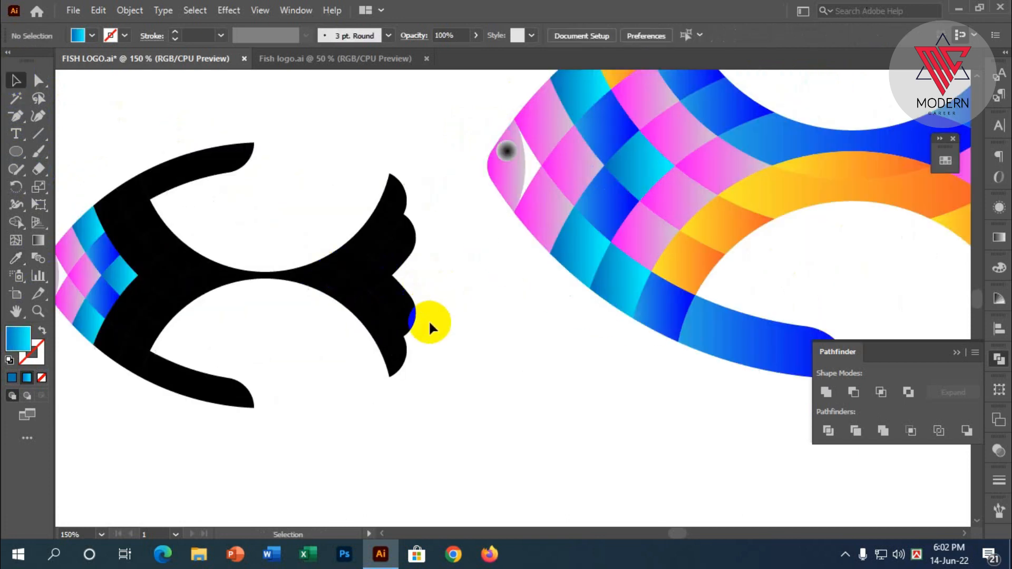
- Select the black rounded scales at the tail's rear end and fill them with the reference fish's pink gradient
{"action": "left_click_drag", "start_coordinate": [395, 264], "coordinate": [398, 232]}
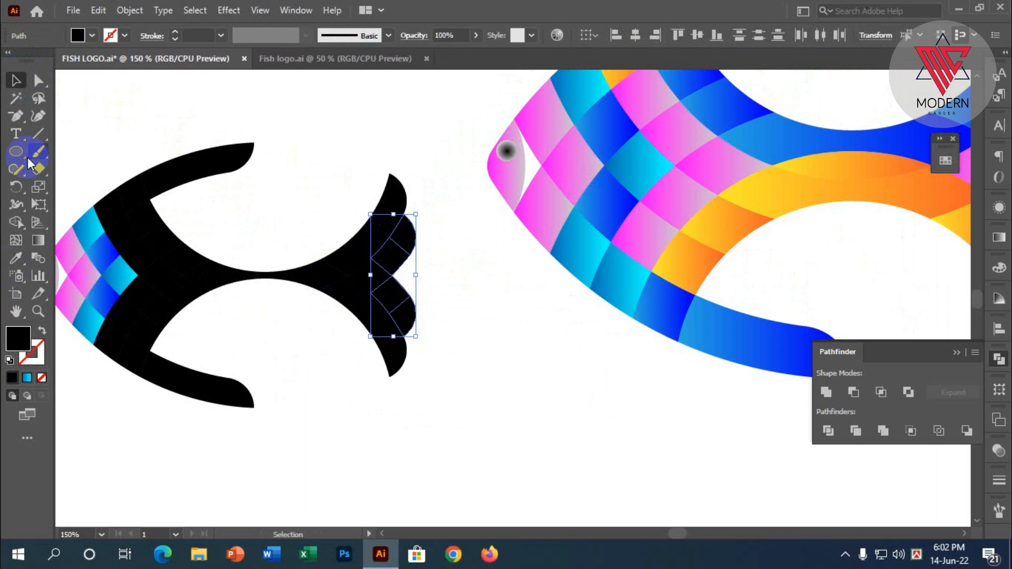
{"action": "left_click", "coordinate": [16, 257]}
{"action": "scroll", "coordinate": [105, 261], "scroll_direction": "down", "scroll_amount": 3}
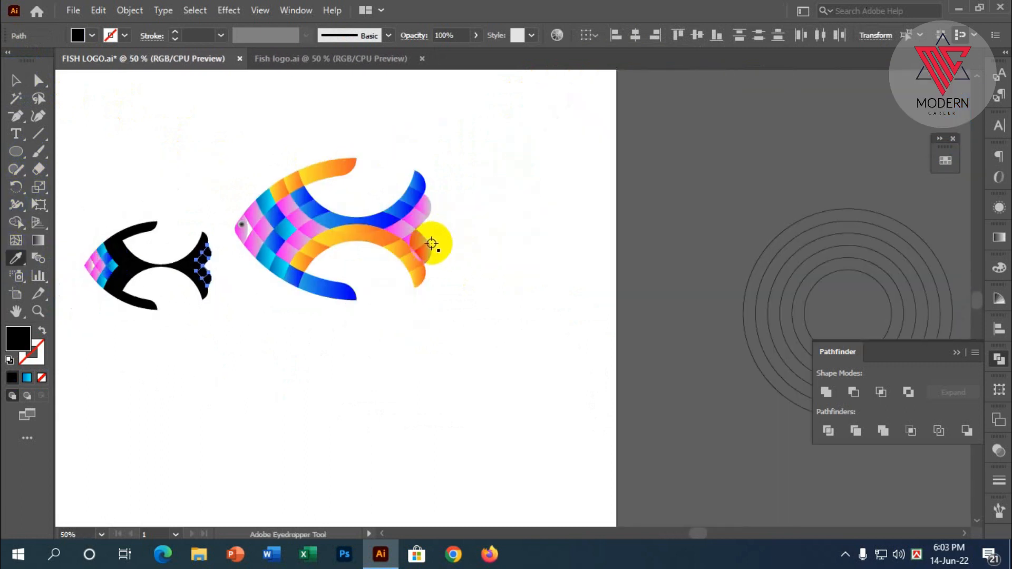
{"action": "left_click", "coordinate": [431, 244]}
{"action": "scroll", "coordinate": [129, 213], "scroll_direction": "up", "scroll_amount": 2}
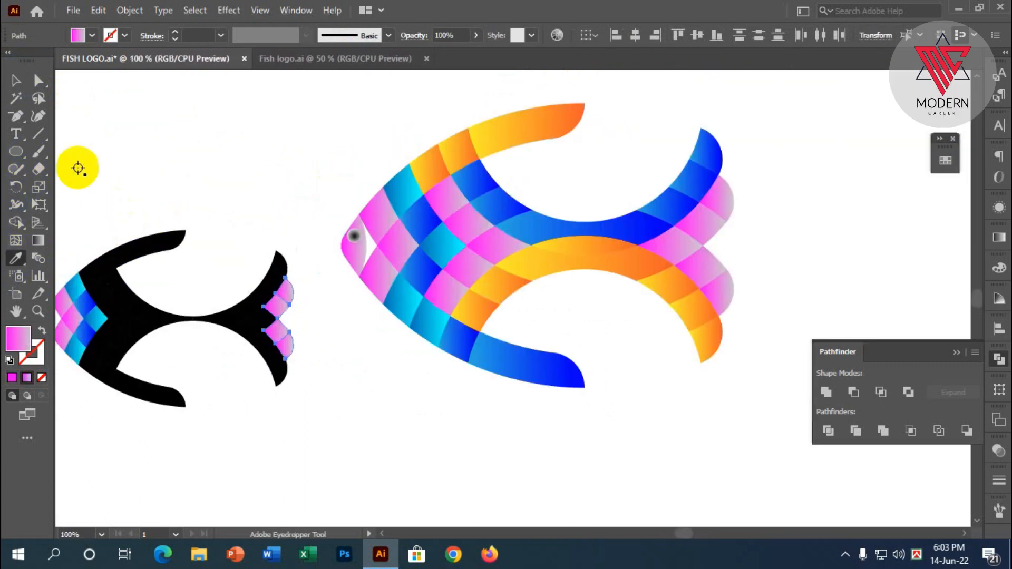
{"action": "left_click", "coordinate": [18, 82]}
{"action": "left_click", "coordinate": [178, 127]}
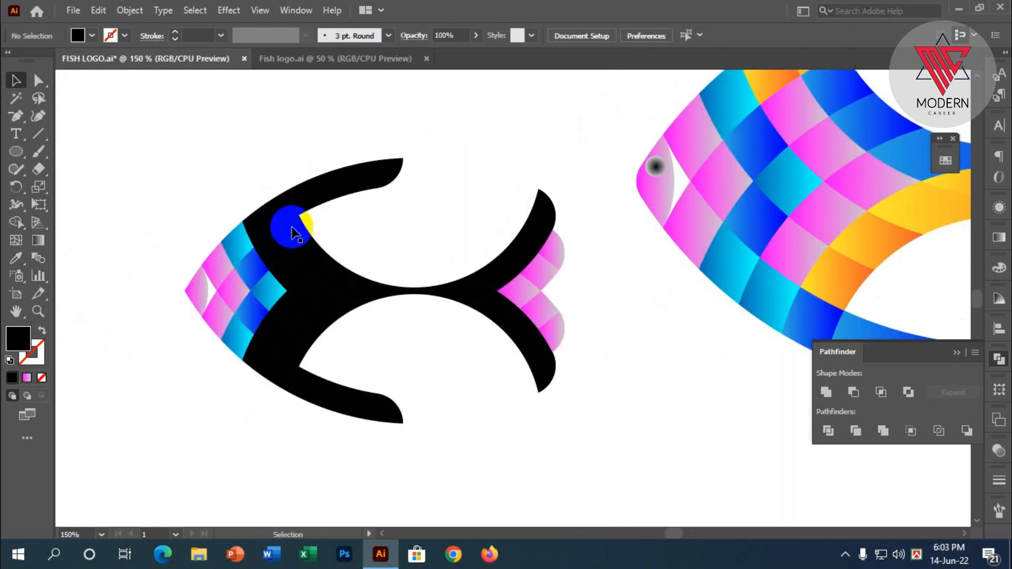
- Select the upper fin and the two black scales in front of it and fill them with the reference fish's orange gradient
{"action": "scroll", "coordinate": [332, 237], "scroll_direction": "up", "scroll_amount": 2}
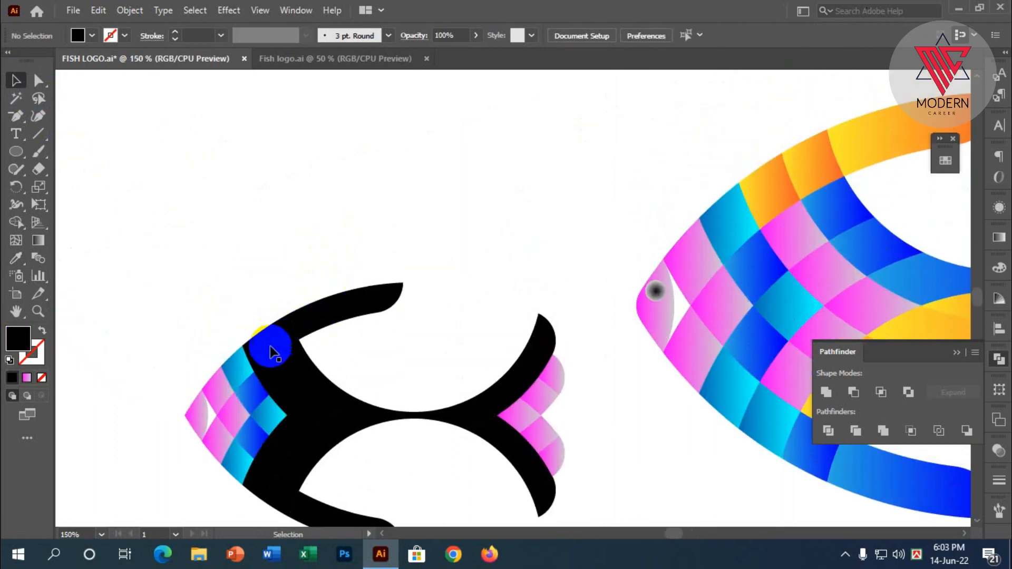
{"action": "left_click", "coordinate": [284, 339]}
{"action": "left_click", "coordinate": [346, 293], "text": "shift"}
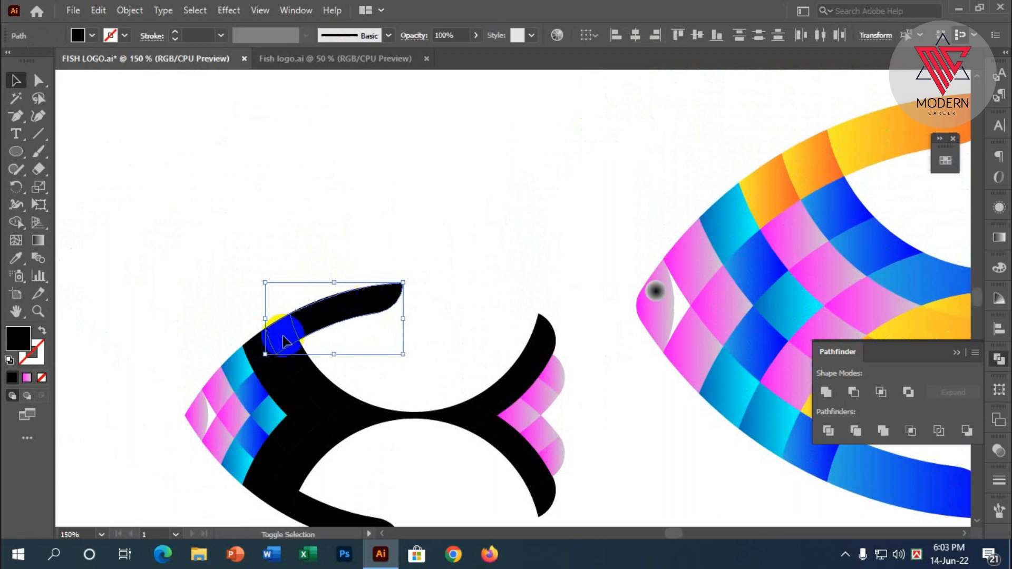
{"action": "left_click", "coordinate": [253, 345], "text": "shift"}
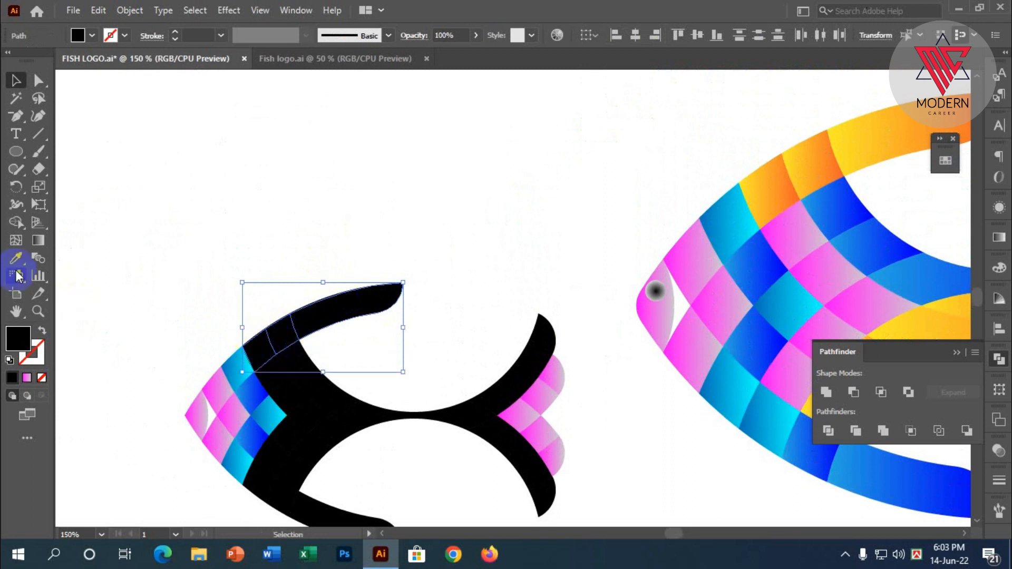
{"action": "left_click", "coordinate": [16, 258]}
{"action": "left_click", "coordinate": [786, 189]}
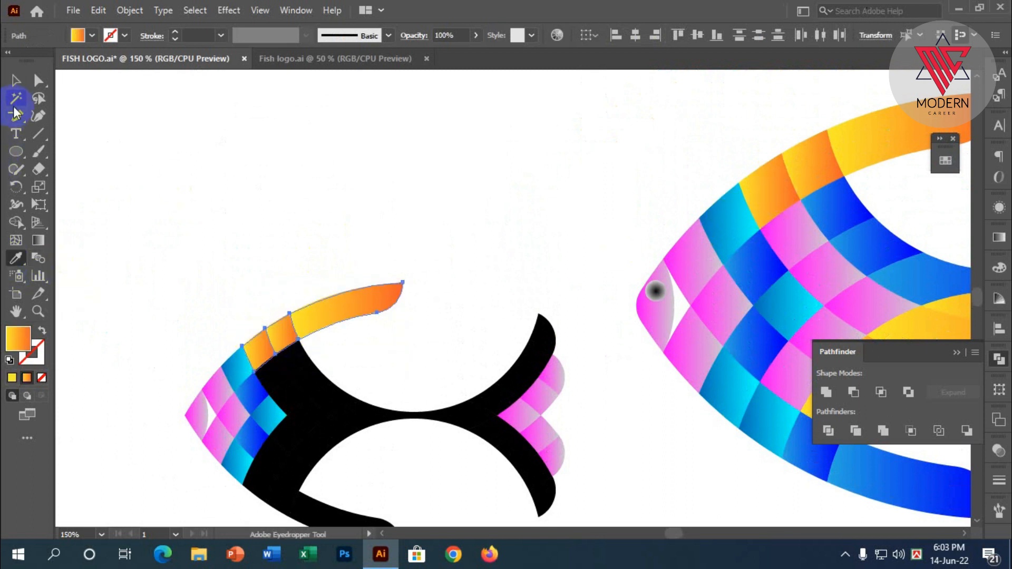
{"action": "left_click", "coordinate": [16, 80]}
{"action": "left_click", "coordinate": [248, 176]}
{"action": "scroll", "coordinate": [244, 263], "scroll_direction": "down", "scroll_amount": 3}
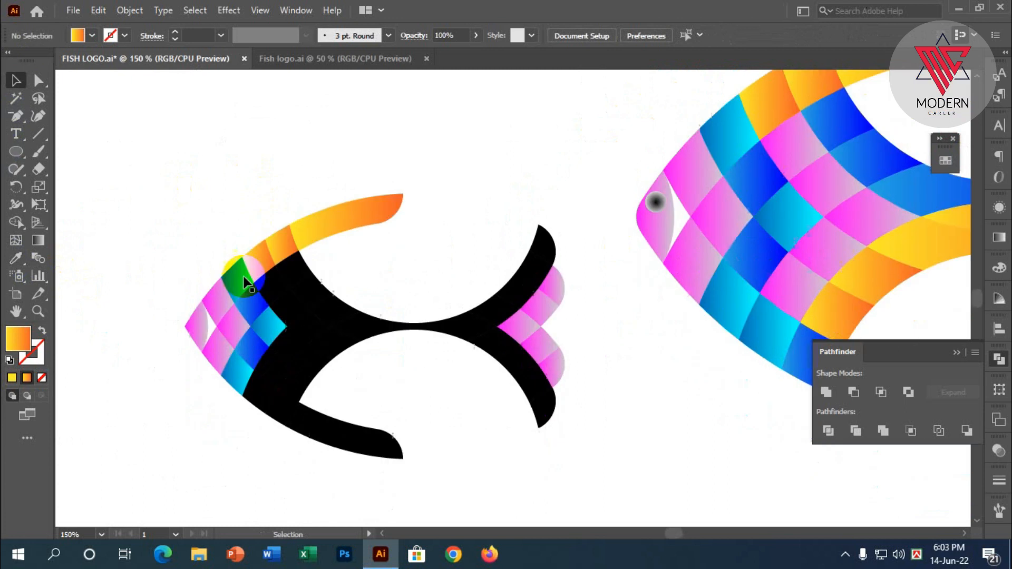
- Select the lower fin and the two black scales in front of it and fill them with the reference fish's blue gradient
{"action": "left_click", "coordinate": [259, 396]}
{"action": "left_click", "coordinate": [288, 410], "text": "shift"}
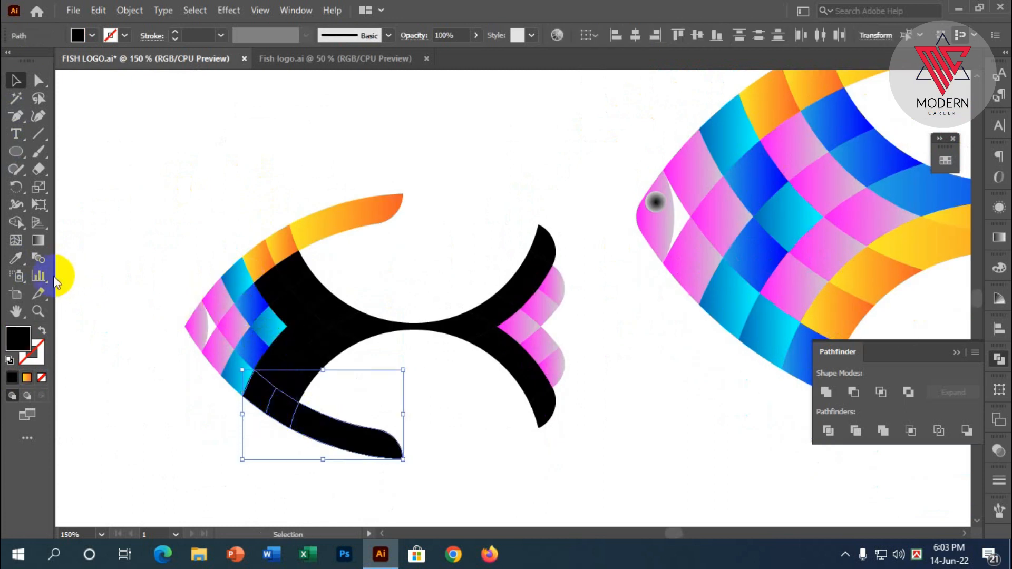
{"action": "left_click", "coordinate": [16, 258]}
{"action": "scroll", "coordinate": [757, 317], "scroll_direction": "down", "scroll_amount": 2}
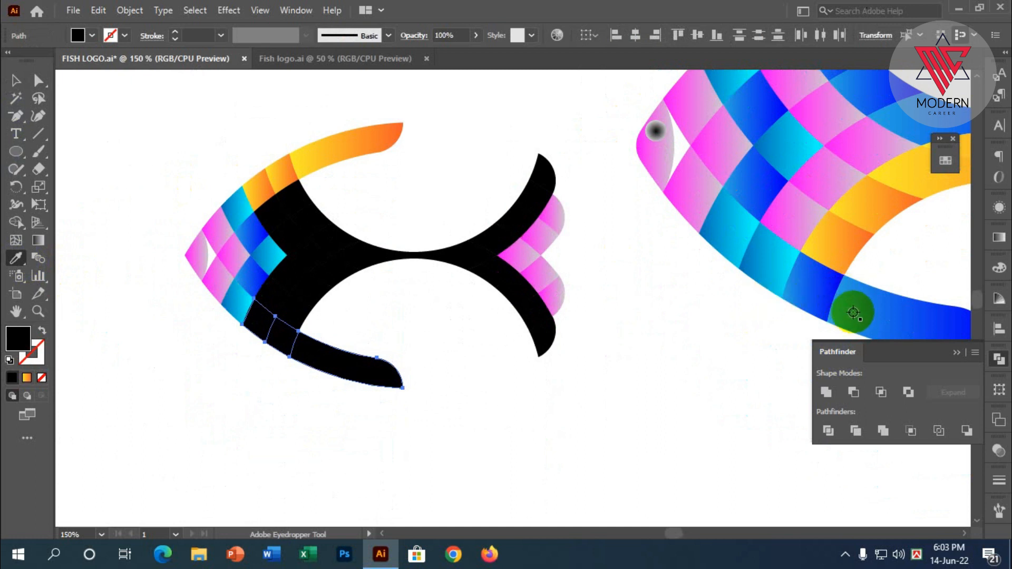
{"action": "left_click", "coordinate": [854, 310]}
{"action": "left_click", "coordinate": [14, 84]}
{"action": "left_click", "coordinate": [159, 186]}
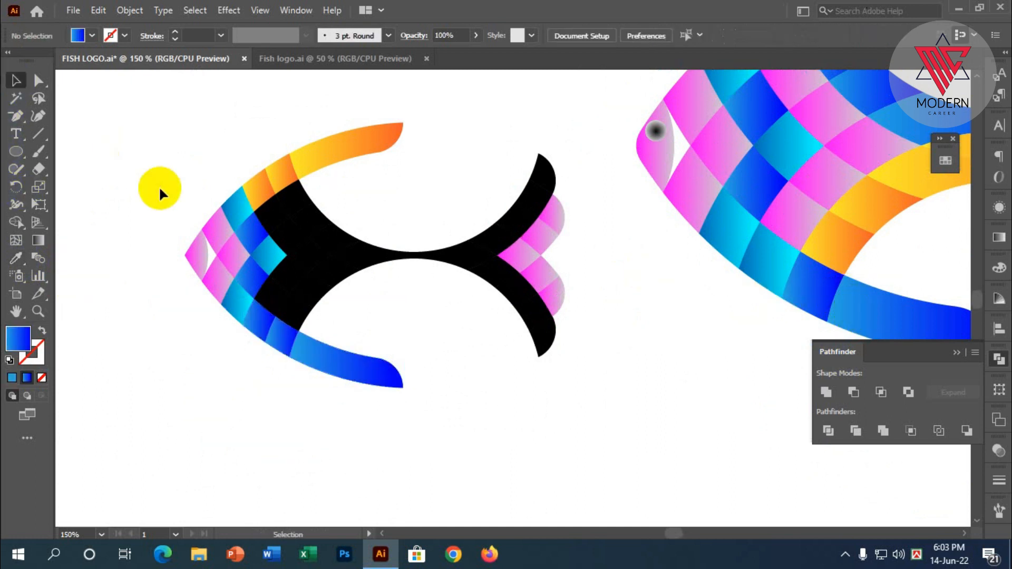
- Select the V-shaped row of black scales behind the blue ones and fill it with the pink gradient sampled from the tail
{"action": "scroll", "coordinate": [210, 283], "scroll_direction": "down", "scroll_amount": 1}
{"action": "scroll", "coordinate": [346, 320], "scroll_direction": "up", "scroll_amount": 1}
{"action": "scroll", "coordinate": [345, 321], "scroll_direction": "down", "scroll_amount": 1}
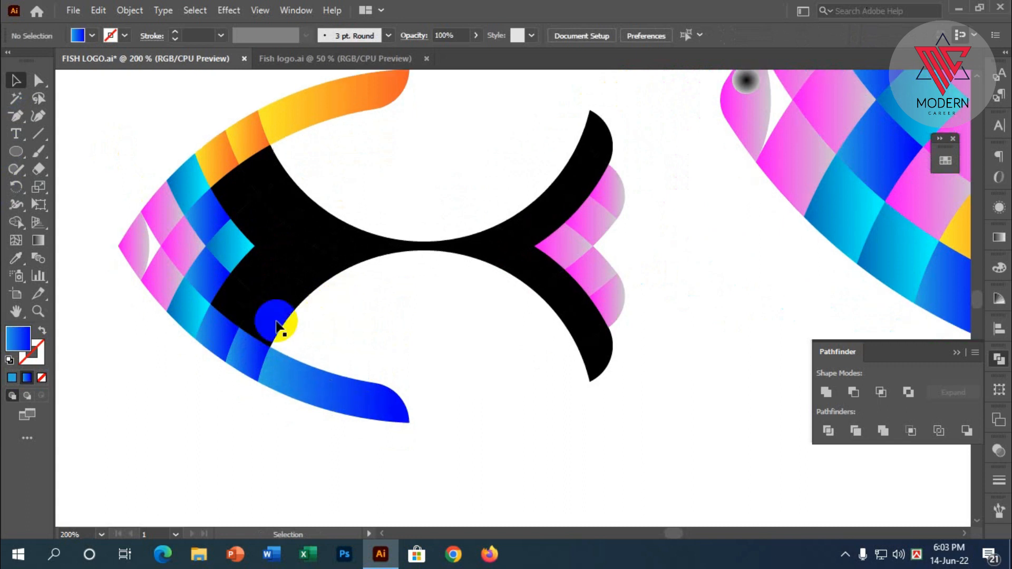
{"action": "scroll", "coordinate": [238, 316], "scroll_direction": "down", "scroll_amount": 1}
{"action": "left_click", "coordinate": [237, 192]}
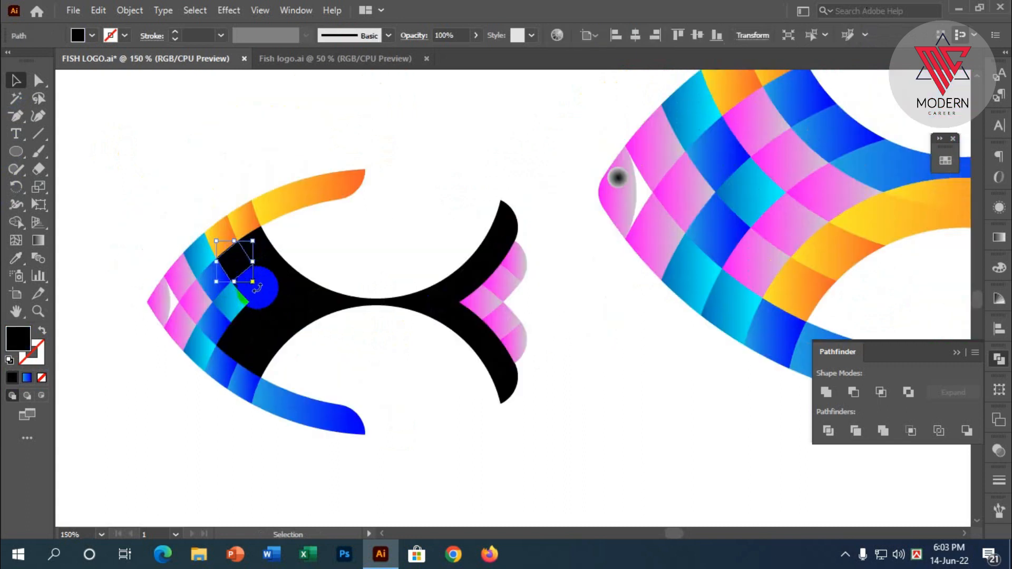
{"action": "scroll", "coordinate": [231, 294], "scroll_direction": "up", "scroll_amount": 2}
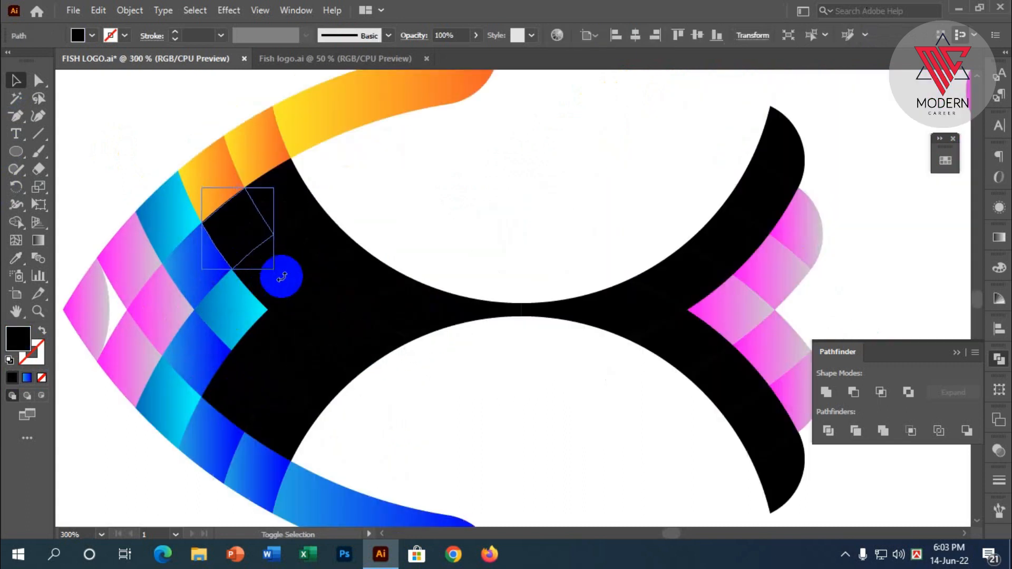
{"action": "left_click", "coordinate": [285, 288], "text": "shift"}
{"action": "left_click", "coordinate": [316, 325], "text": "shift"}
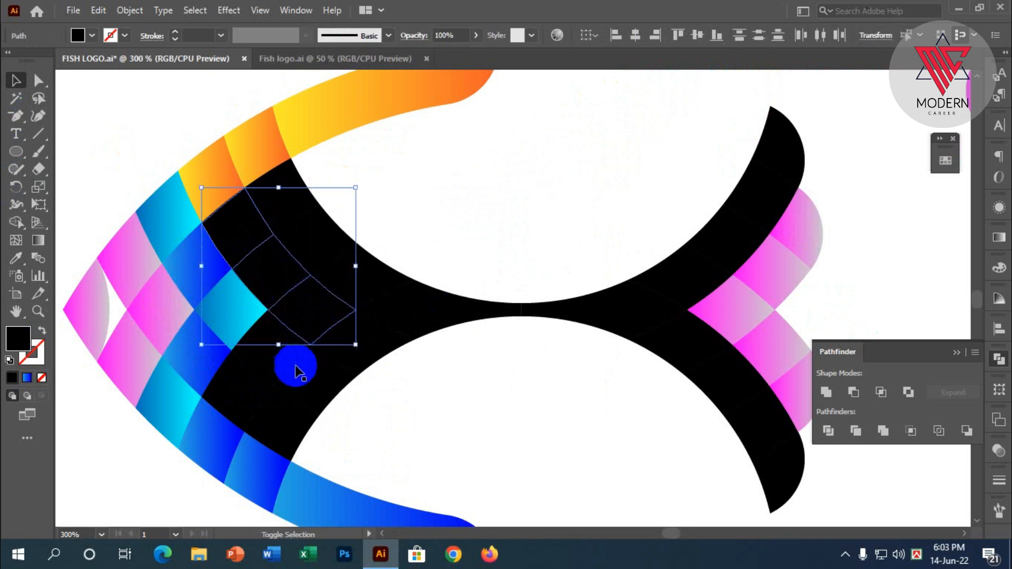
{"action": "left_click", "coordinate": [242, 397], "text": "shift"}
{"action": "scroll", "coordinate": [242, 397], "scroll_direction": "down", "scroll_amount": 2}
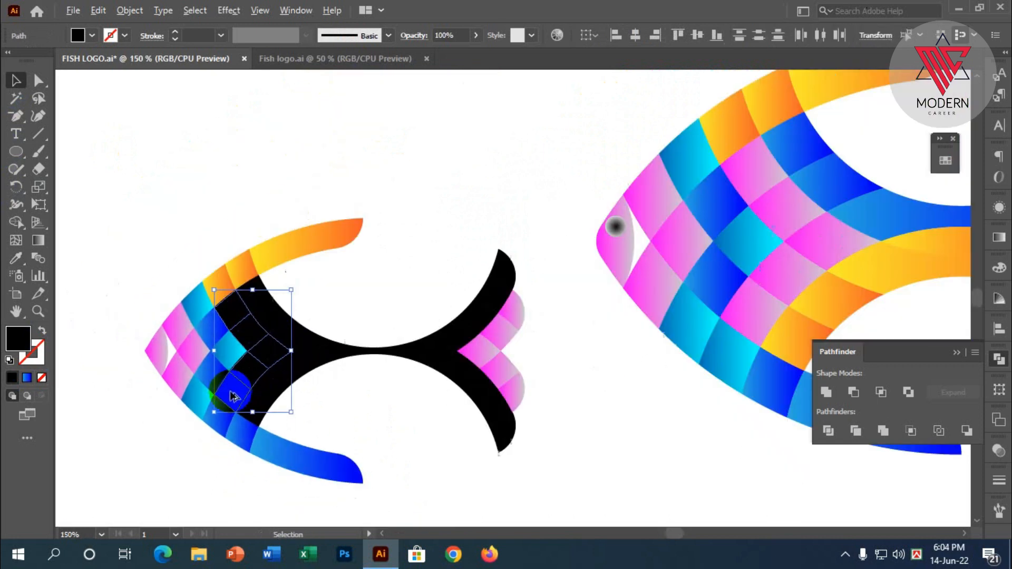
{"action": "scroll", "coordinate": [236, 380], "scroll_direction": "up", "scroll_amount": 1}
{"action": "left_click", "coordinate": [16, 258]}
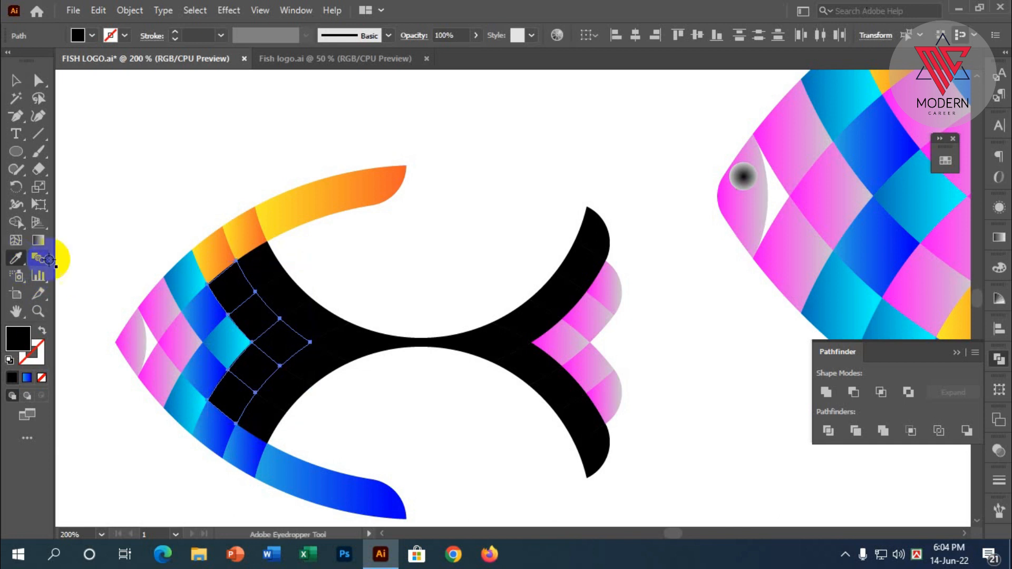
{"action": "left_click", "coordinate": [557, 342]}
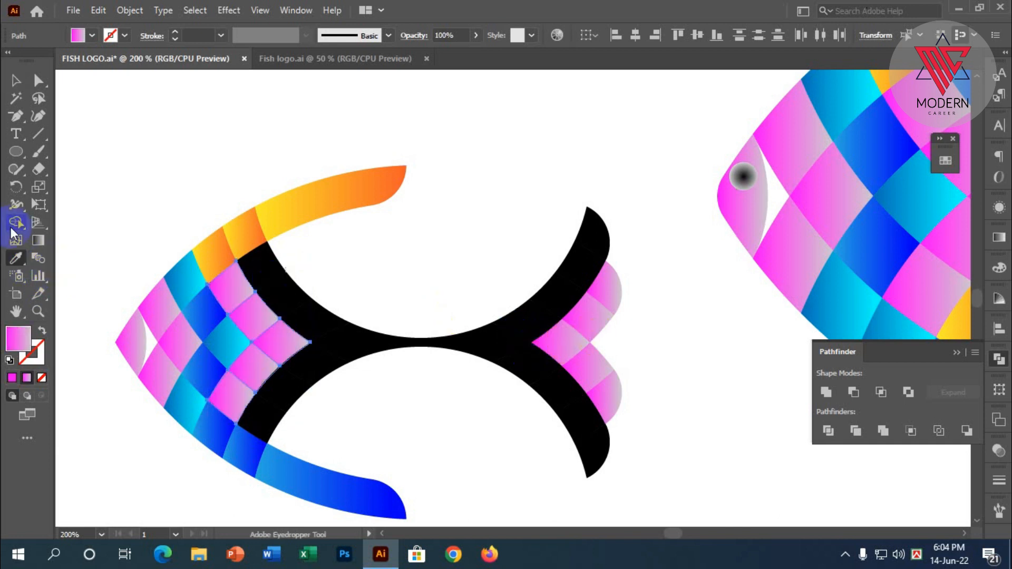
- Fill the selected black band of scales along the upper inner curve with the reference upper fin's orange gradient
{"action": "key", "text": "ctrl+minus"}
{"action": "scroll", "coordinate": [592, 255], "scroll_direction": "up", "scroll_amount": 5}
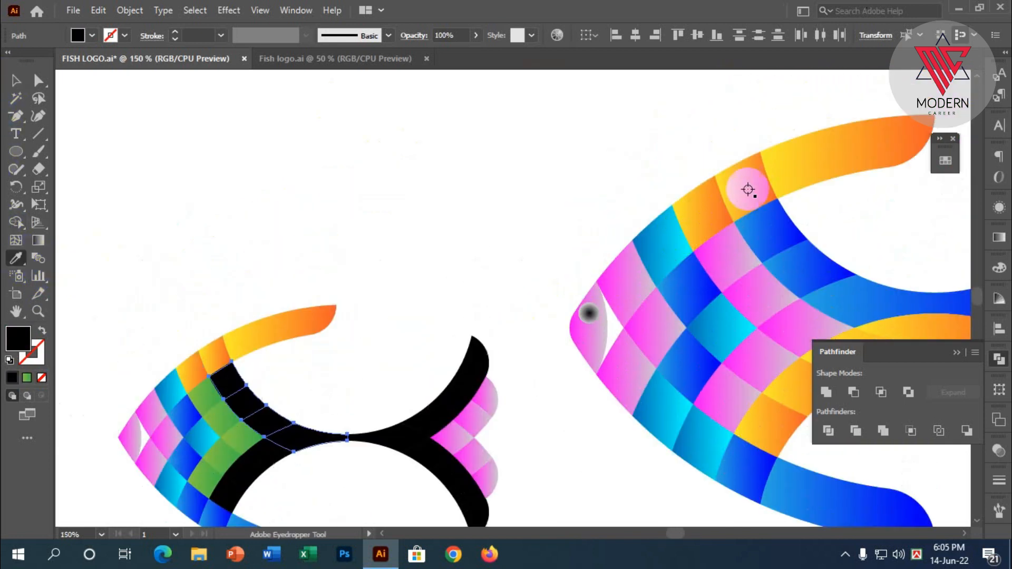
{"action": "left_click", "coordinate": [808, 160]}
- Fill the black waist piece in front of the tail with the orange gradient sampled from the neighbouring body piece
{"action": "scroll", "coordinate": [711, 206], "scroll_direction": "down", "scroll_amount": 3}
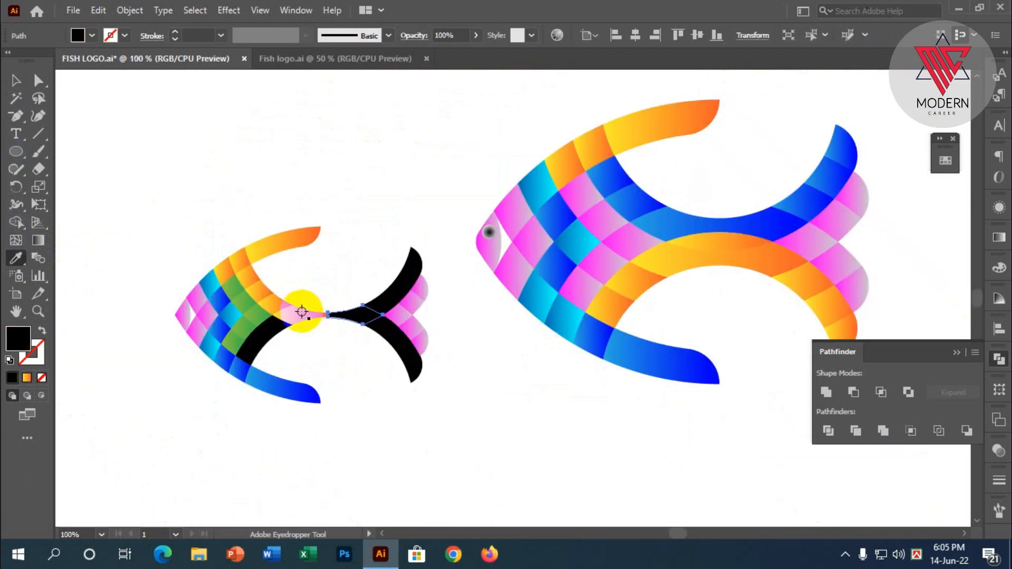
{"action": "left_click", "coordinate": [302, 312]}
{"action": "left_click", "coordinate": [16, 80]}
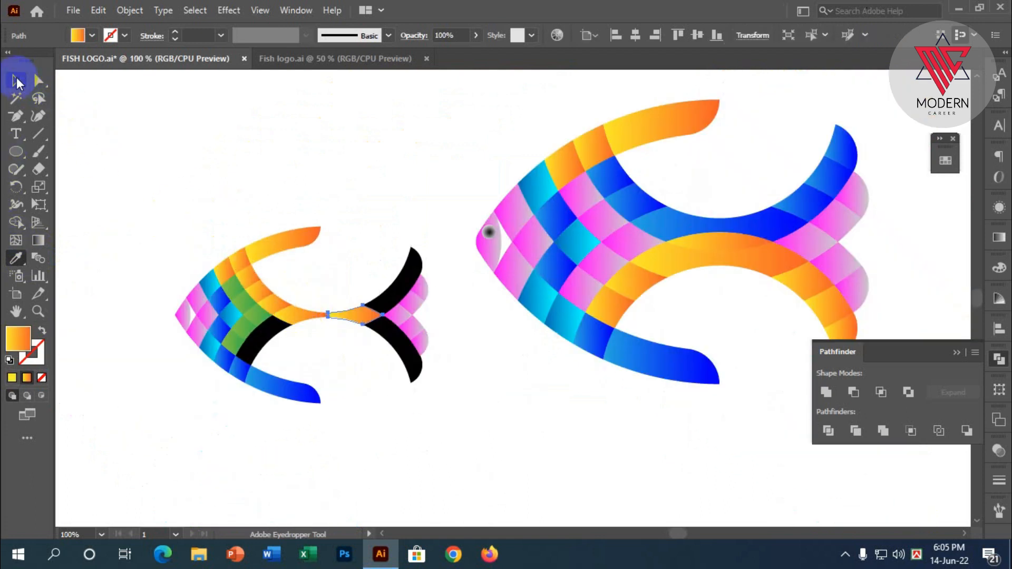
{"action": "left_click", "coordinate": [316, 189]}
- Select the rear waist piece and reverse its gradient with the Gradient tool so it runs from orange to yellow toward the tail
{"action": "scroll", "coordinate": [424, 270], "scroll_direction": "down", "scroll_amount": 2}
{"action": "scroll", "coordinate": [343, 268], "scroll_direction": "up", "scroll_amount": 2}
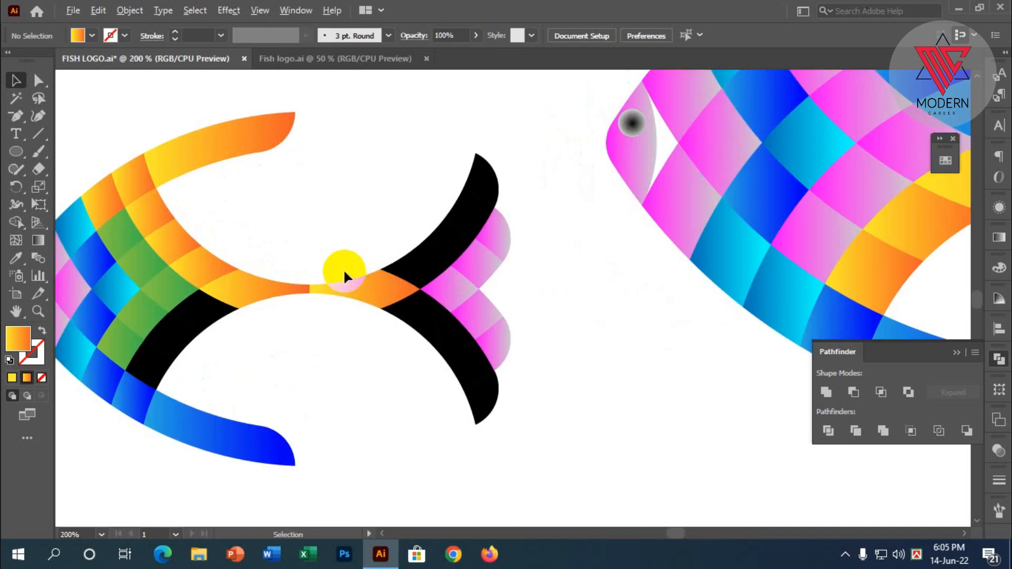
{"action": "scroll", "coordinate": [352, 288], "scroll_direction": "up", "scroll_amount": 2}
{"action": "left_click", "coordinate": [395, 288]}
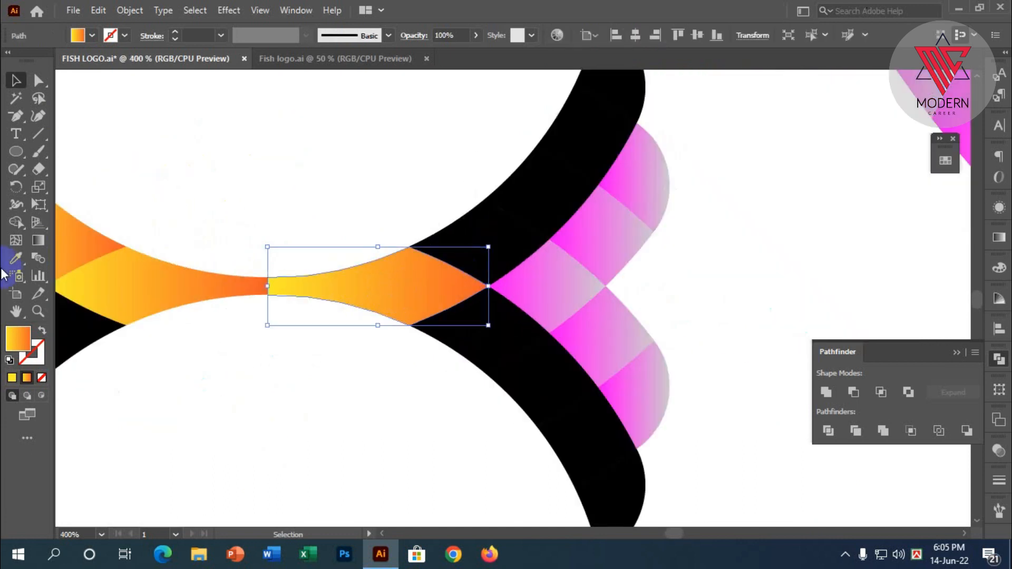
{"action": "left_click", "coordinate": [38, 241]}
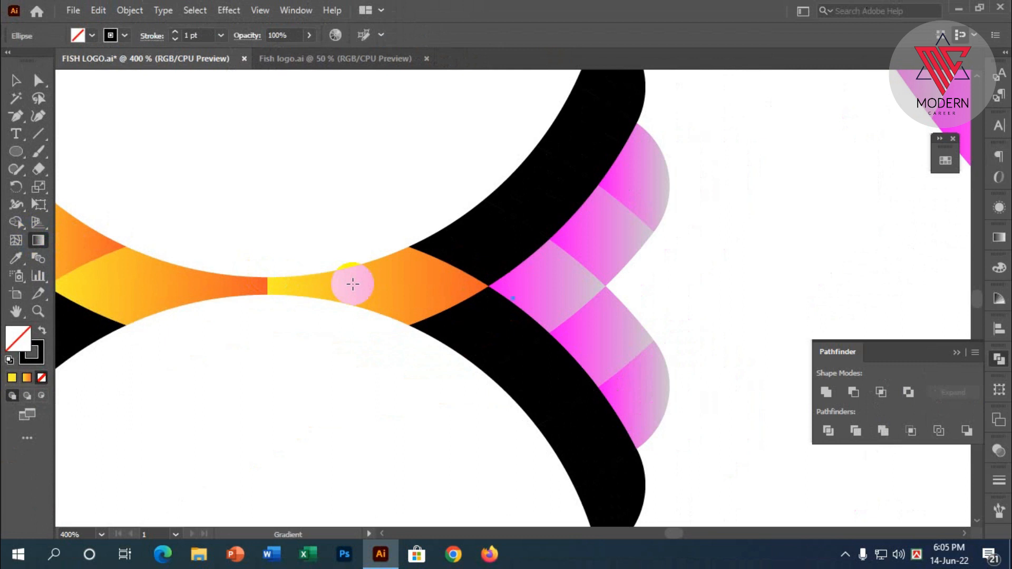
{"action": "left_click", "coordinate": [16, 80]}
{"action": "left_click", "coordinate": [300, 287]}
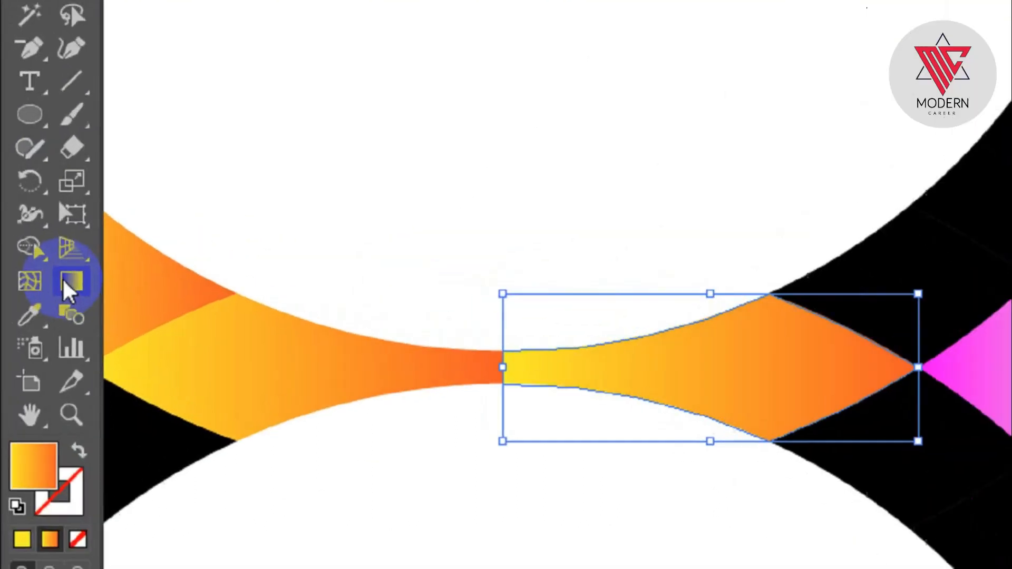
{"action": "left_click", "coordinate": [45, 243]}
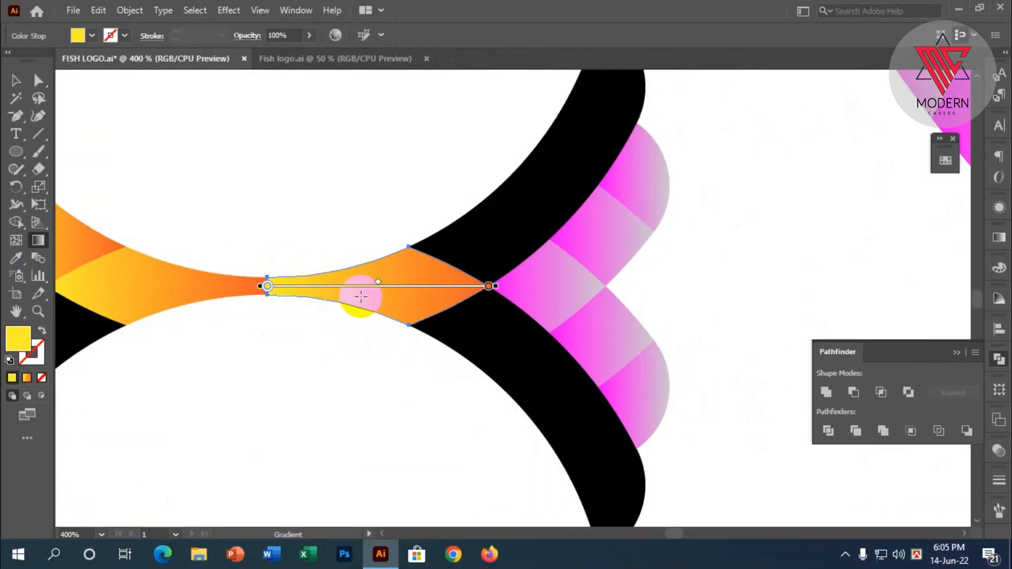
{"action": "mouse_move", "coordinate": [252, 256]}
{"action": "left_mouse_down"}
{"action": "mouse_move", "coordinate": [472, 278]}
{"action": "mouse_move", "coordinate": [462, 288]}
{"action": "mouse_move", "coordinate": [258, 288]}
{"action": "left_mouse_up"}
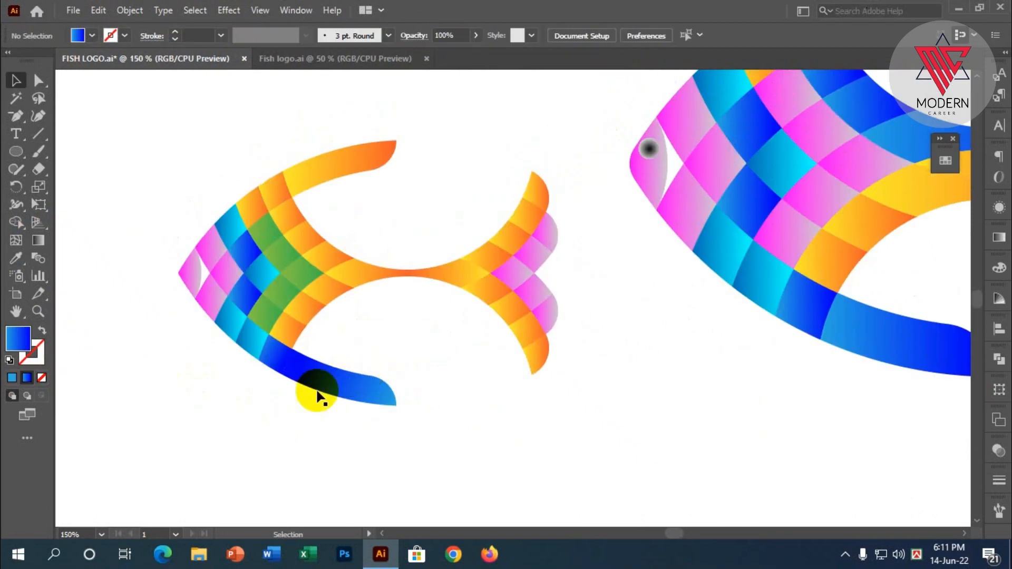
- Fill the long blue lower fin piece with the orange gradient sampled from the upper fin
{"action": "left_click", "coordinate": [316, 395]}
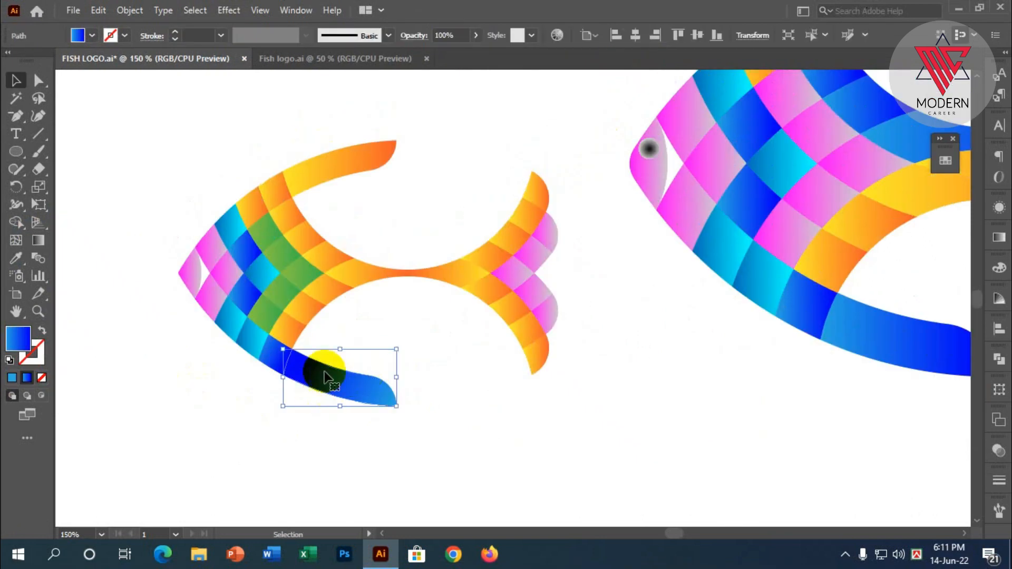
{"action": "left_click", "coordinate": [15, 259]}
{"action": "left_click", "coordinate": [327, 161]}
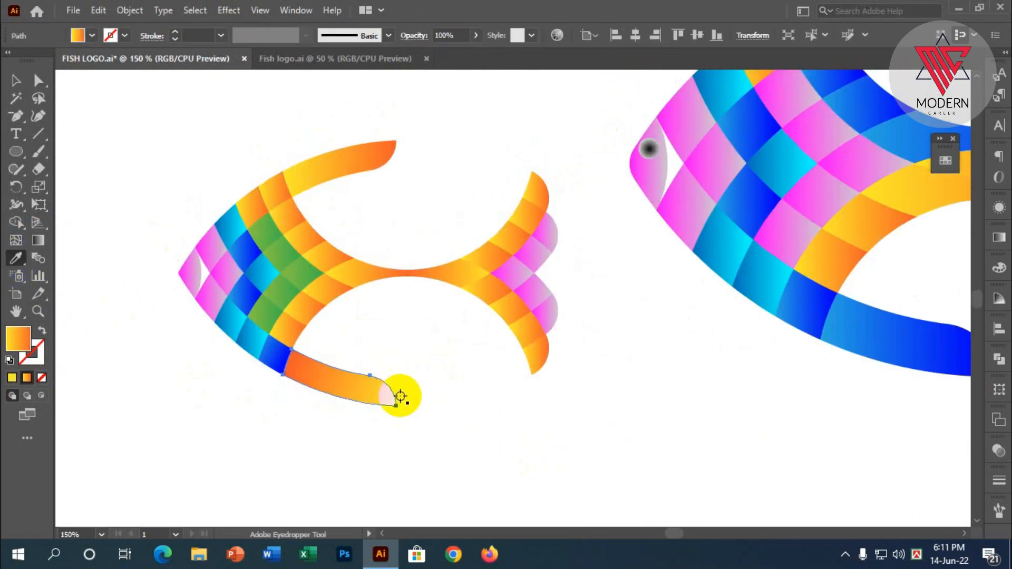
{"action": "scroll", "coordinate": [400, 396], "scroll_direction": "up", "scroll_amount": 2}
{"action": "left_click", "coordinate": [18, 81]}
{"action": "left_click", "coordinate": [88, 167]}
- Select the blue scale by the lower fin and the orange outer scale above the green row, and fill both with the nose's pink gradient
{"action": "scroll", "coordinate": [319, 266], "scroll_direction": "down", "scroll_amount": 3}
{"action": "left_click", "coordinate": [274, 342]}
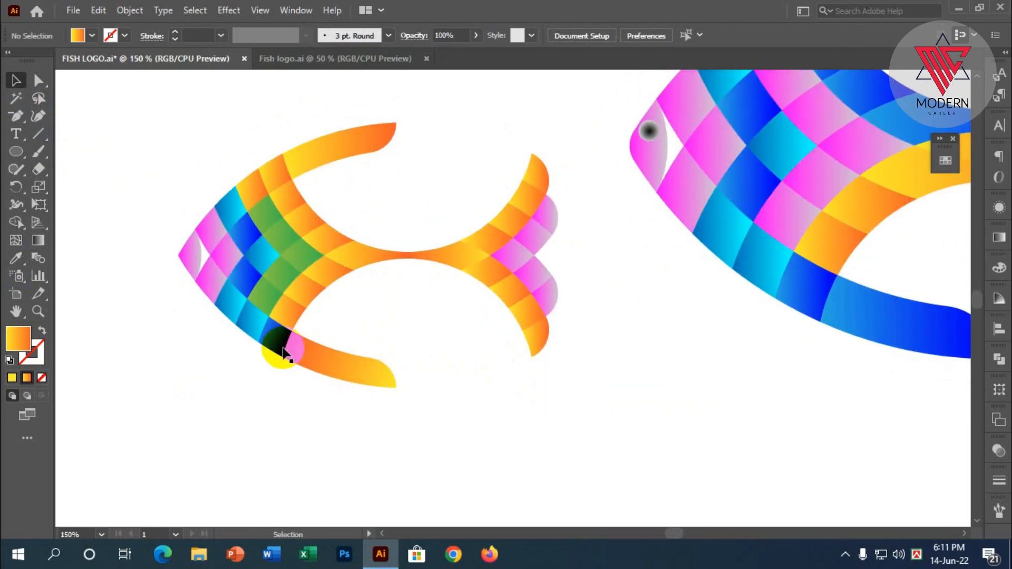
{"action": "left_click", "coordinate": [254, 190], "text": "shift"}
{"action": "left_click", "coordinate": [16, 259]}
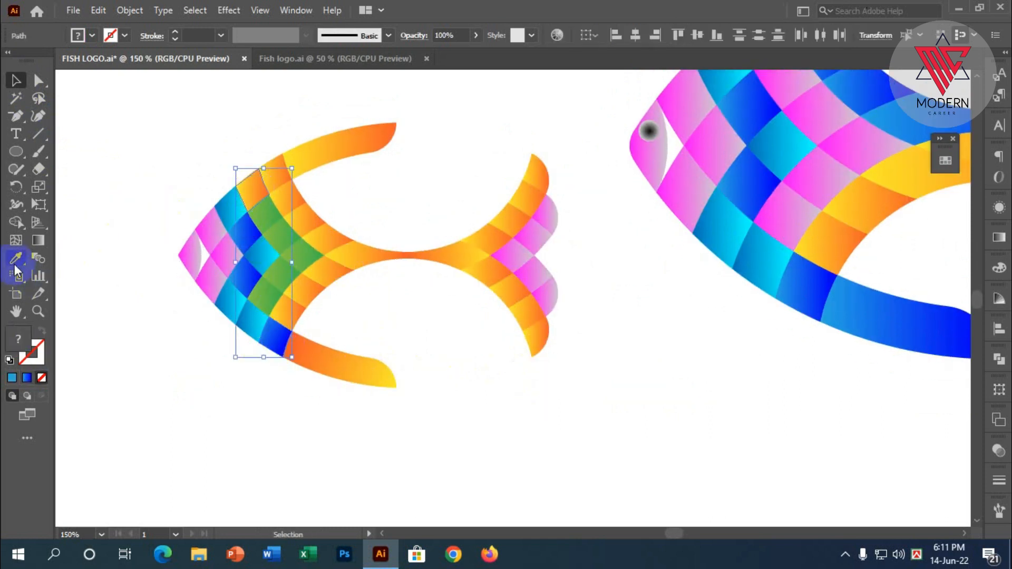
{"action": "left_click", "coordinate": [214, 228]}
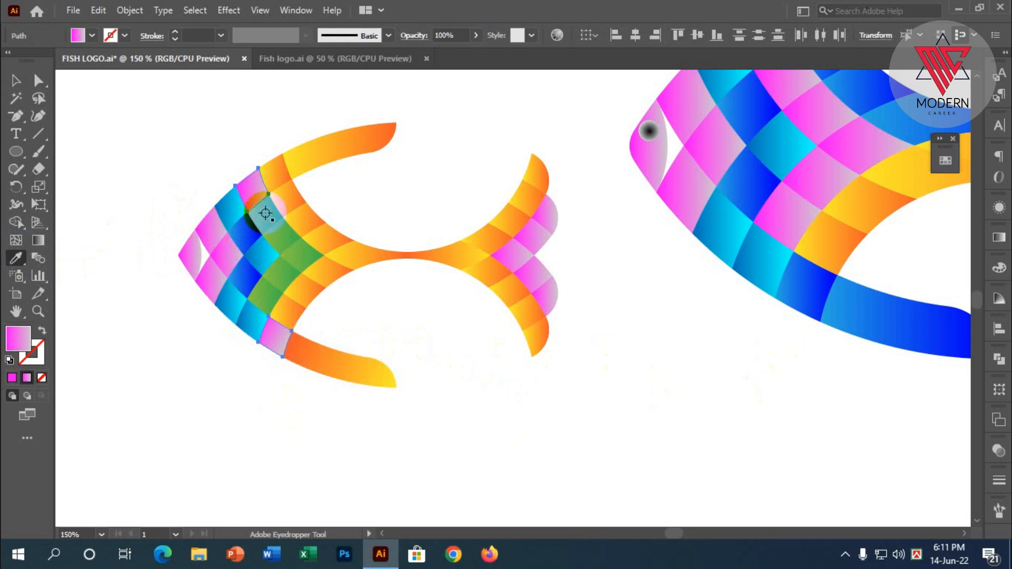
{"action": "left_click", "coordinate": [16, 81]}
{"action": "left_click", "coordinate": [192, 389]}
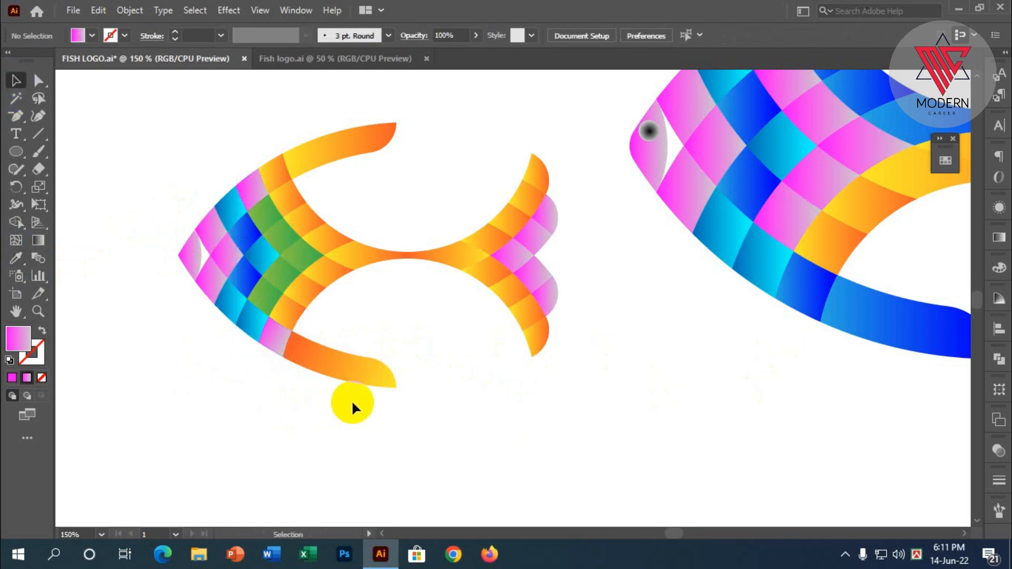
- Select the pink scale beside the lower fin and fill it with the orange gradient
{"action": "left_click", "coordinate": [267, 332]}
{"action": "key", "text": "ctrl+z"}
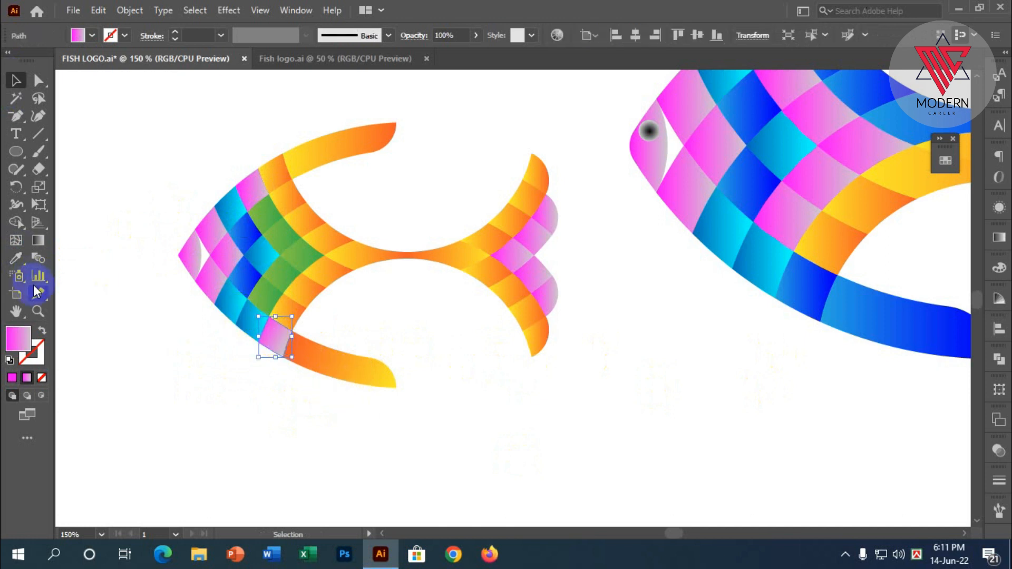
{"action": "left_click", "coordinate": [19, 258]}
{"action": "key", "text": "v"}
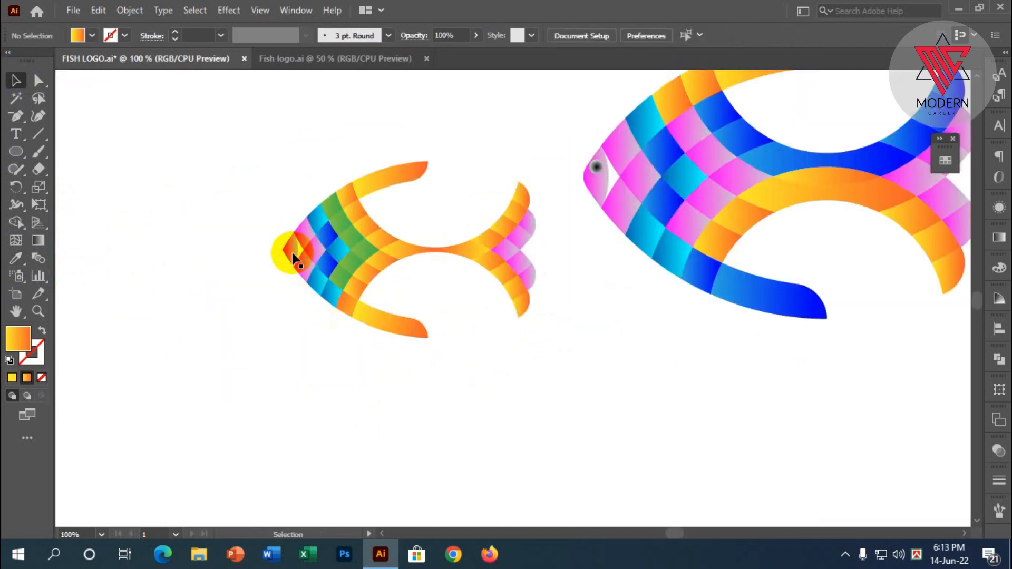
- Draw a small circle in front of the fish's head with the Ellipse tool, using the nose's pink gradient fill
{"action": "left_click", "coordinate": [292, 252]}
{"action": "left_click", "coordinate": [250, 302]}
{"action": "scroll", "coordinate": [243, 289], "scroll_direction": "up", "scroll_amount": 1}
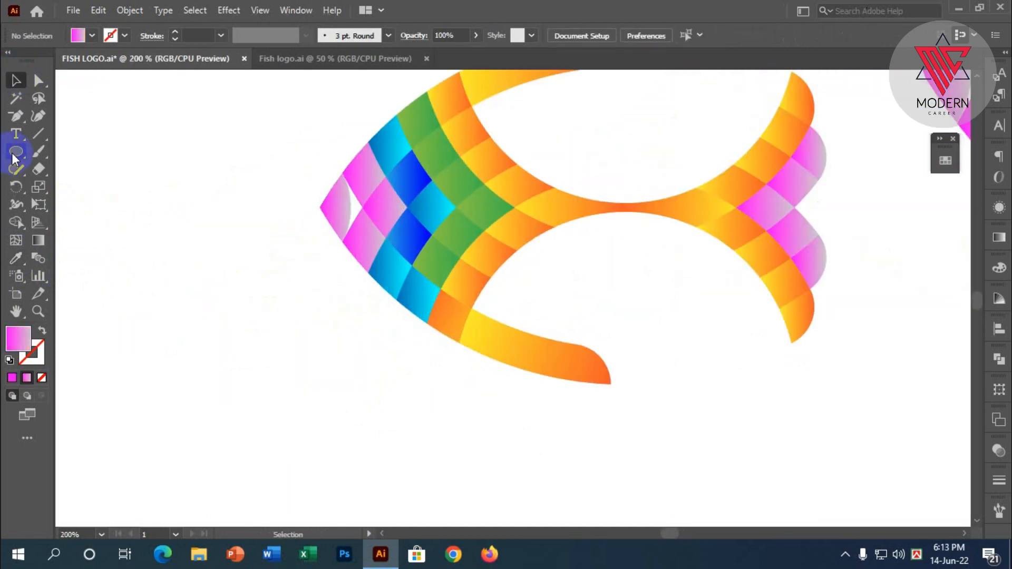
{"action": "right_click", "coordinate": [12, 153]}
{"action": "left_click", "coordinate": [24, 161]}
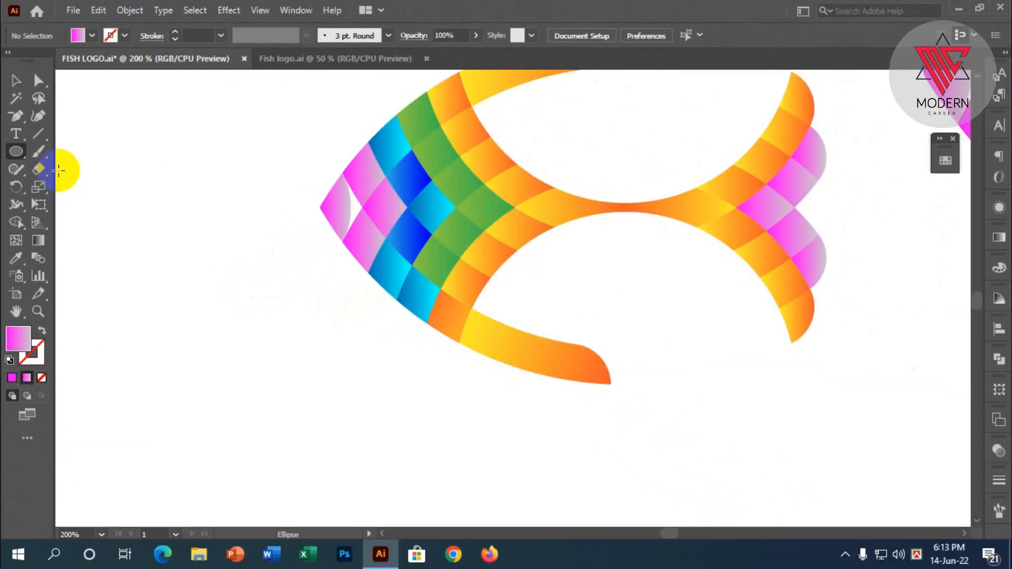
{"action": "left_click_drag", "start_coordinate": [148, 223], "coordinate": [167, 276]}
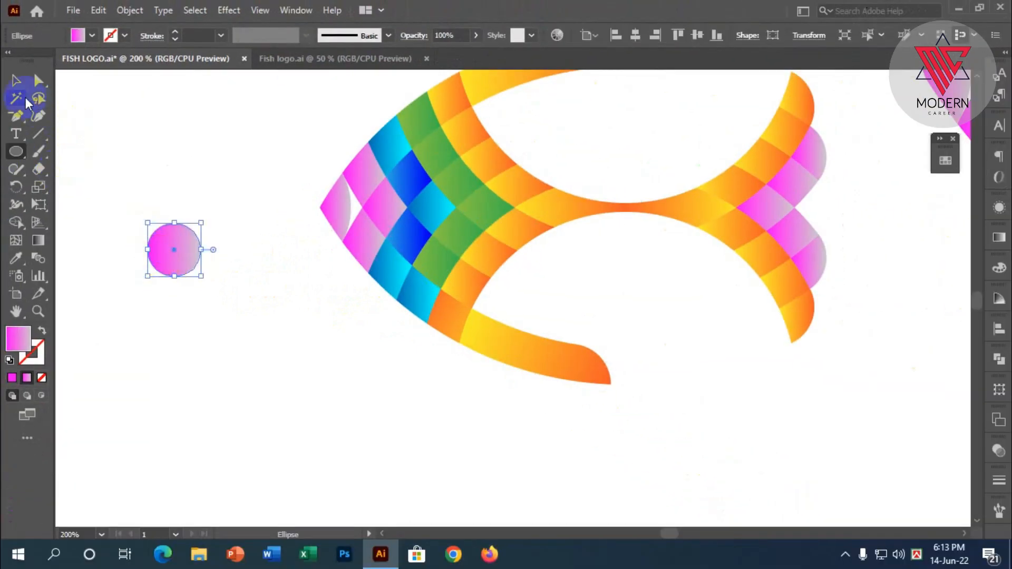
{"action": "key", "text": "v"}
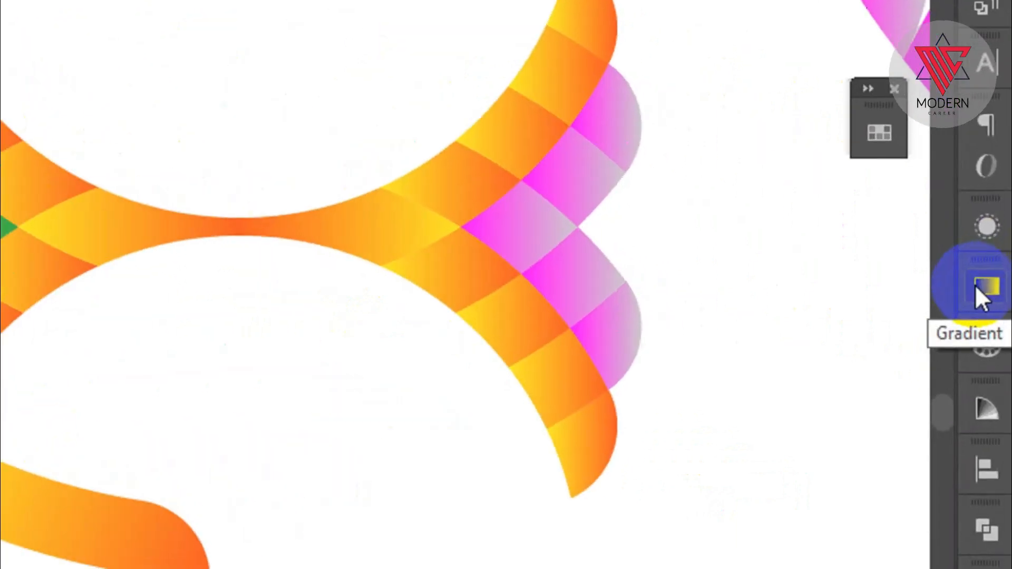
- Change the circle's fill to a radial gradient and set its starting colour stop to black
{"action": "left_click", "coordinate": [997, 240]}
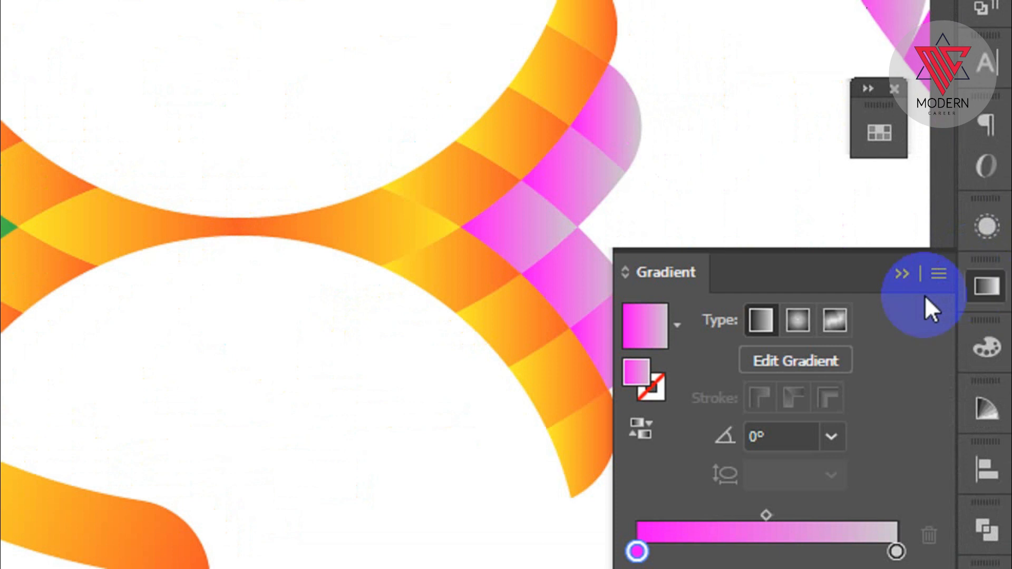
{"action": "left_click", "coordinate": [801, 315]}
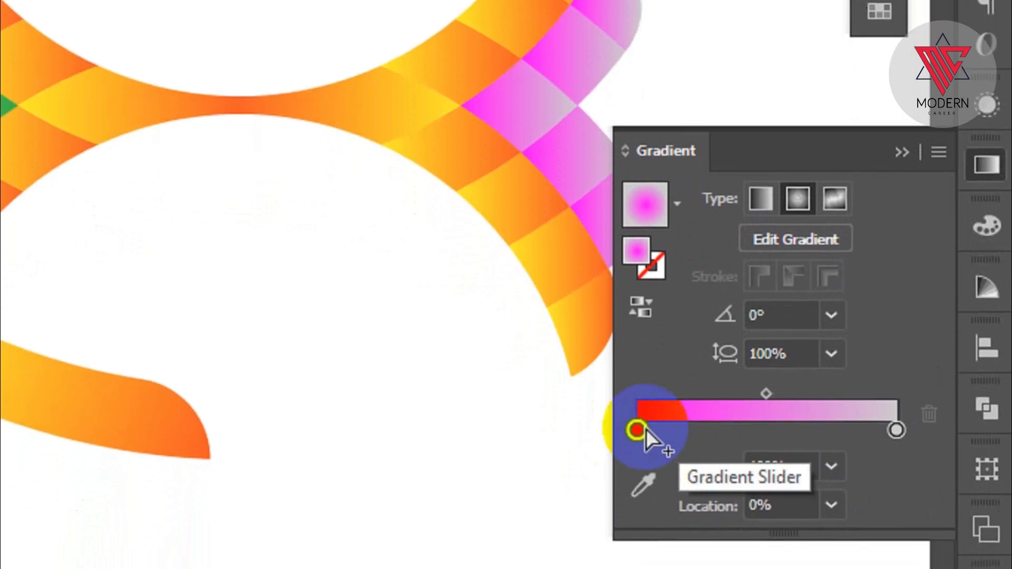
{"action": "double_click", "coordinate": [643, 428]}
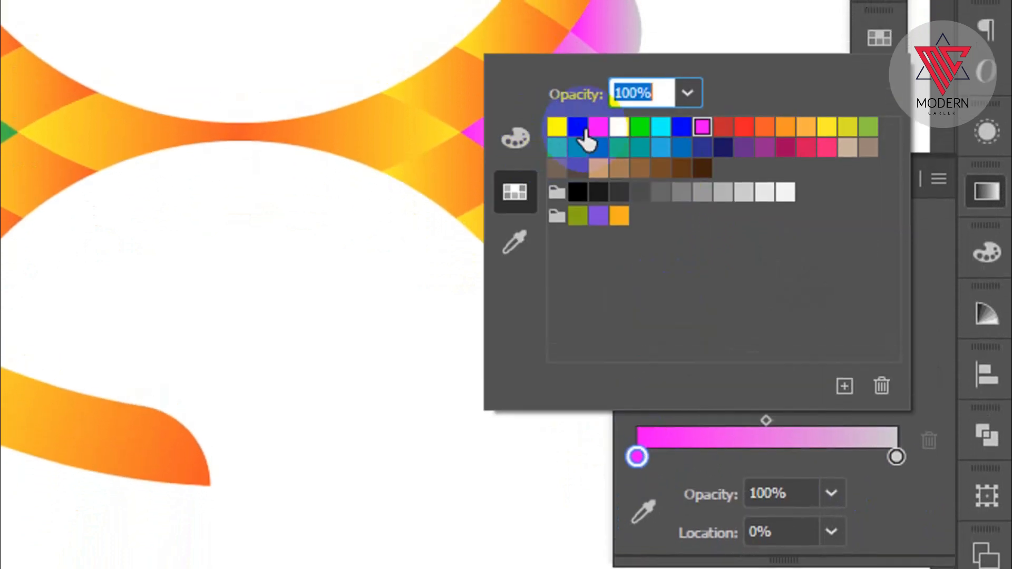
{"action": "left_click", "coordinate": [579, 144]}
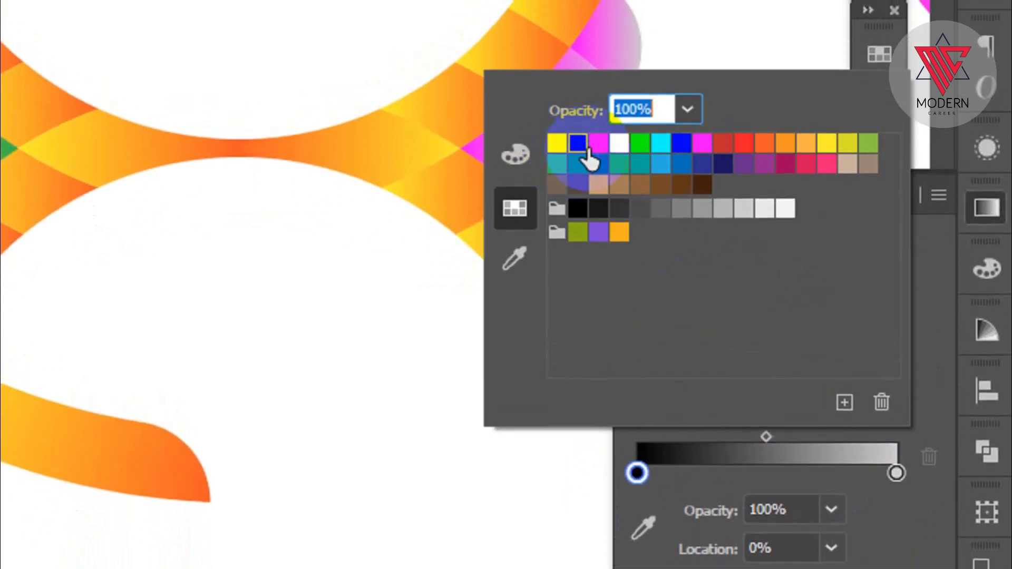
{"action": "left_click", "coordinate": [524, 480]}
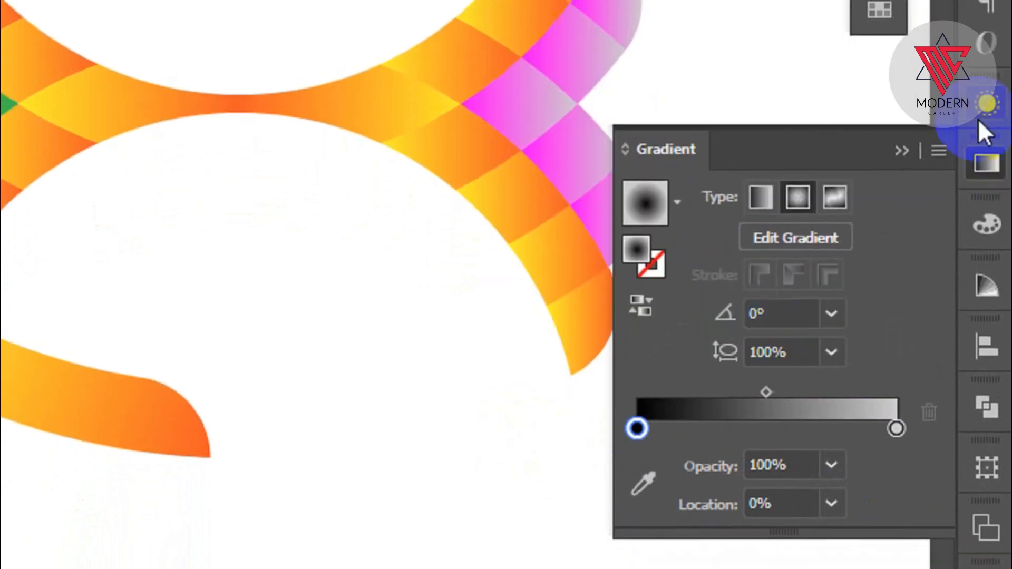
{"action": "left_click", "coordinate": [901, 150]}
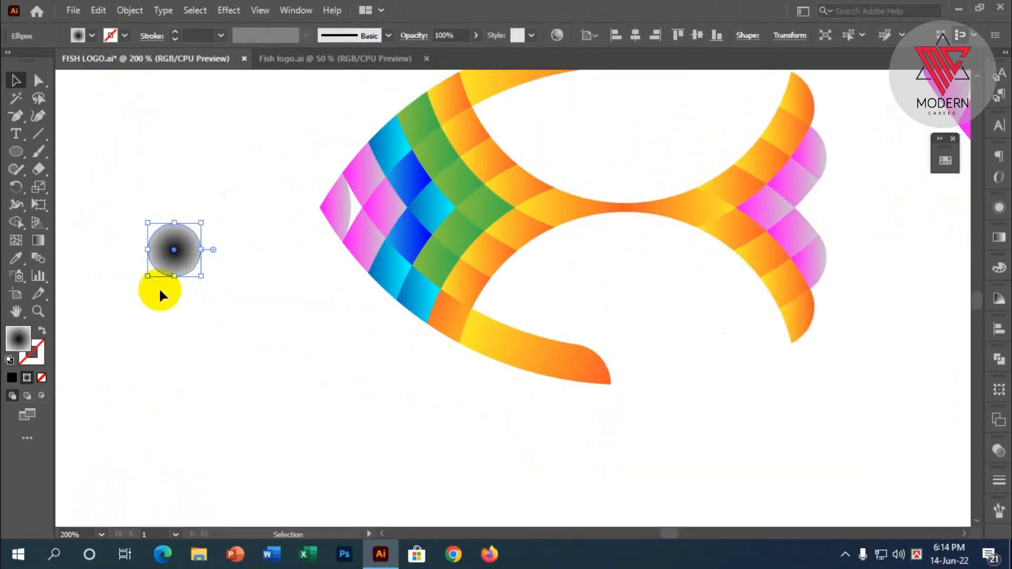
- Move the black radial circle onto the nose piece and scale it down to form the fish's eye
{"action": "left_click_drag", "start_coordinate": [117, 165], "coordinate": [219, 291]}
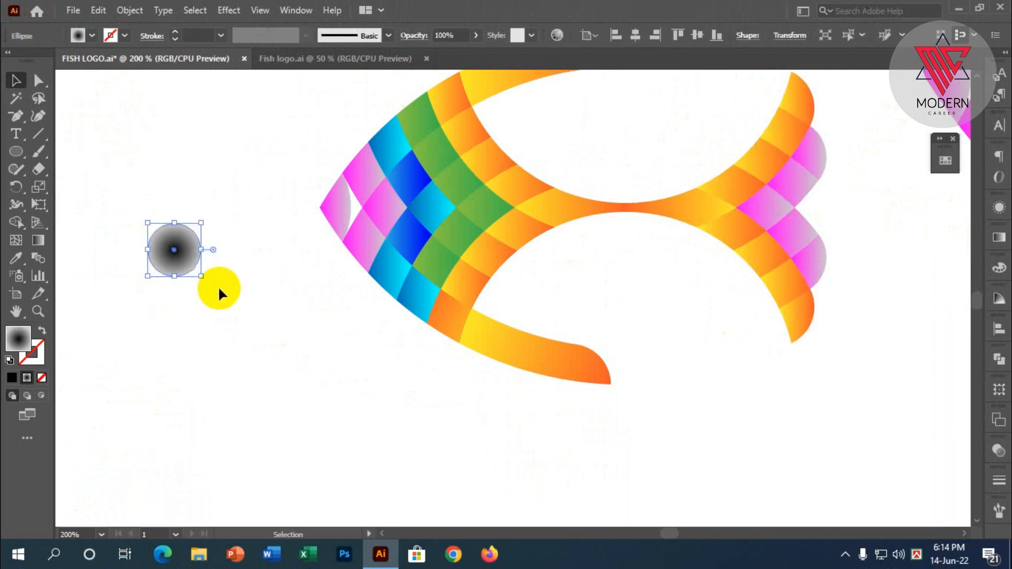
{"action": "left_click_drag", "start_coordinate": [175, 247], "coordinate": [327, 212]}
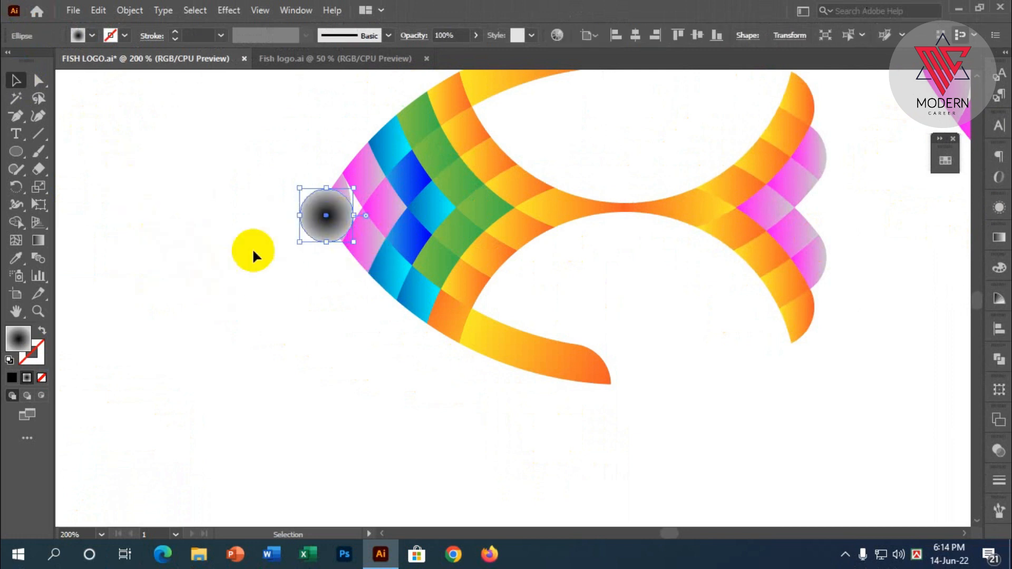
{"action": "scroll", "coordinate": [229, 246], "scroll_direction": "up", "scroll_amount": 4}
{"action": "scroll", "coordinate": [436, 274], "scroll_direction": "up", "scroll_amount": 3}
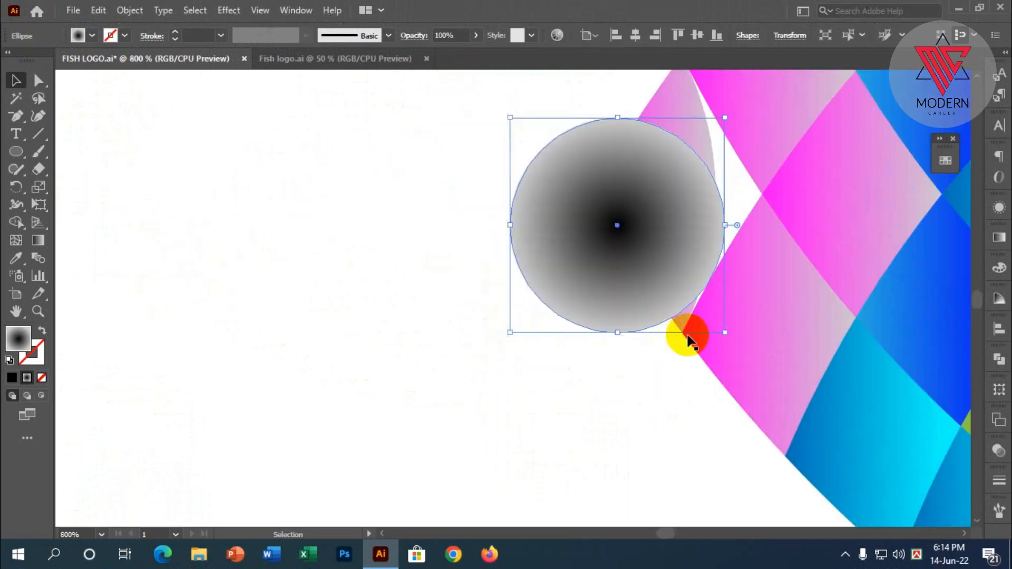
{"action": "left_click_drag", "start_coordinate": [726, 334], "coordinate": [670, 276]}
{"action": "left_click_drag", "start_coordinate": [635, 231], "coordinate": [676, 182]}
{"action": "left_click_drag", "start_coordinate": [711, 226], "coordinate": [680, 166]}
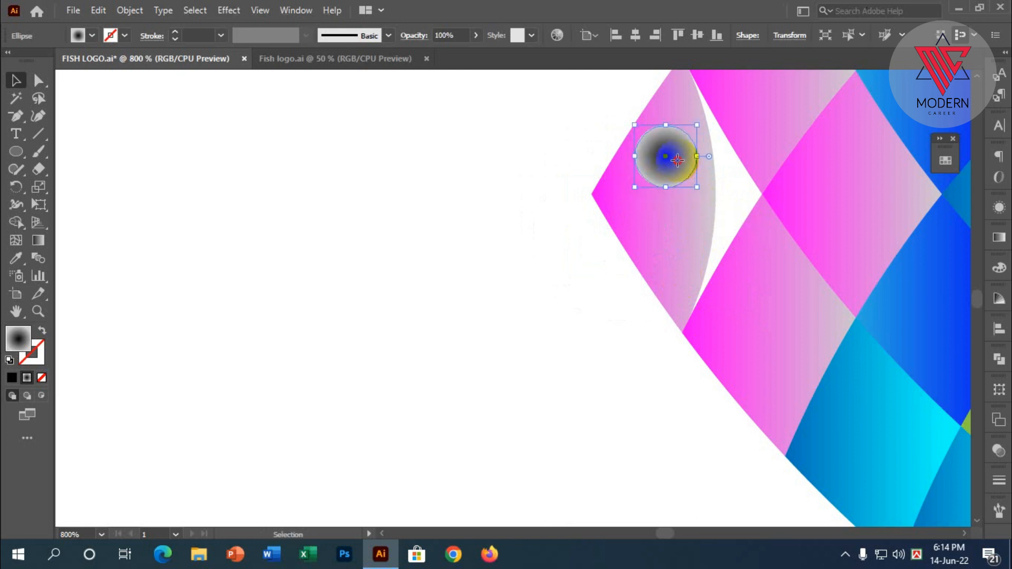
{"action": "left_click", "coordinate": [517, 244]}
{"action": "scroll", "coordinate": [286, 228], "scroll_direction": "down", "scroll_amount": 1}
{"action": "scroll", "coordinate": [267, 264], "scroll_direction": "down", "scroll_amount": 5}
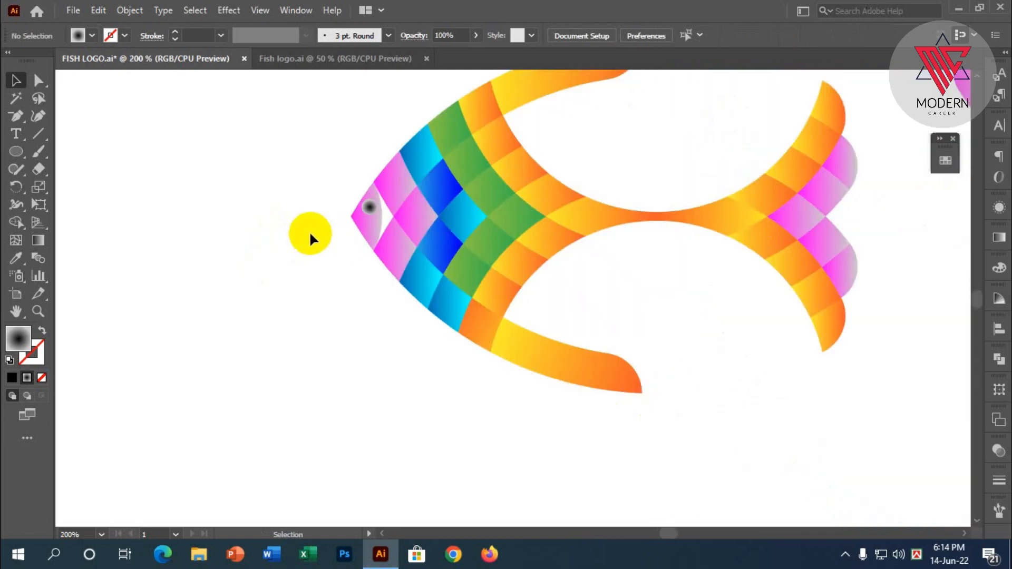
- Round the pointed tip of the pink nose piece with its live corner control
{"action": "scroll", "coordinate": [309, 231], "scroll_direction": "up", "scroll_amount": 3}
{"action": "left_click", "coordinate": [416, 212]}
{"action": "key", "text": "a"}
{"action": "left_click", "coordinate": [387, 202]}
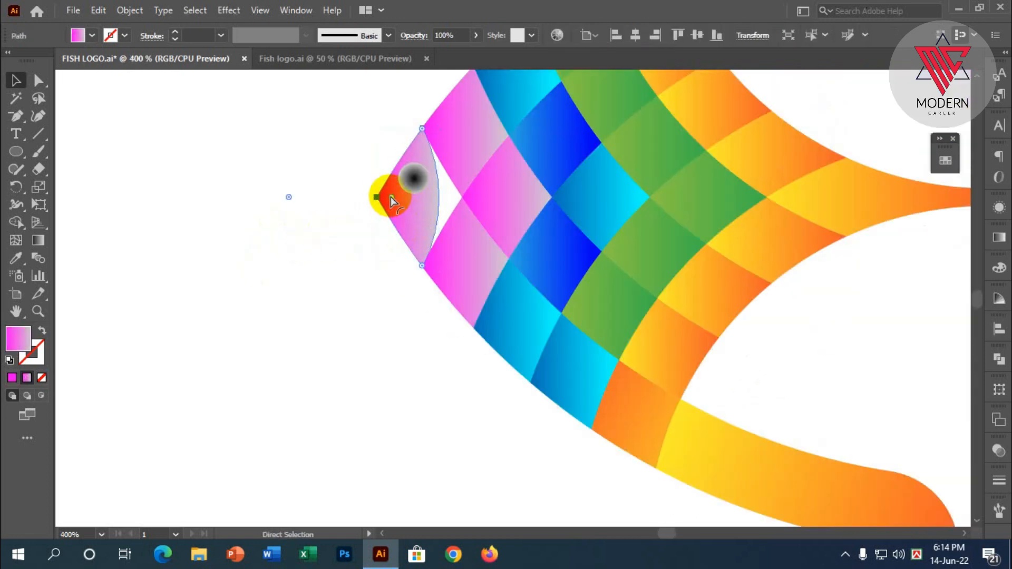
{"action": "left_click_drag", "start_coordinate": [392, 197], "coordinate": [415, 207]}
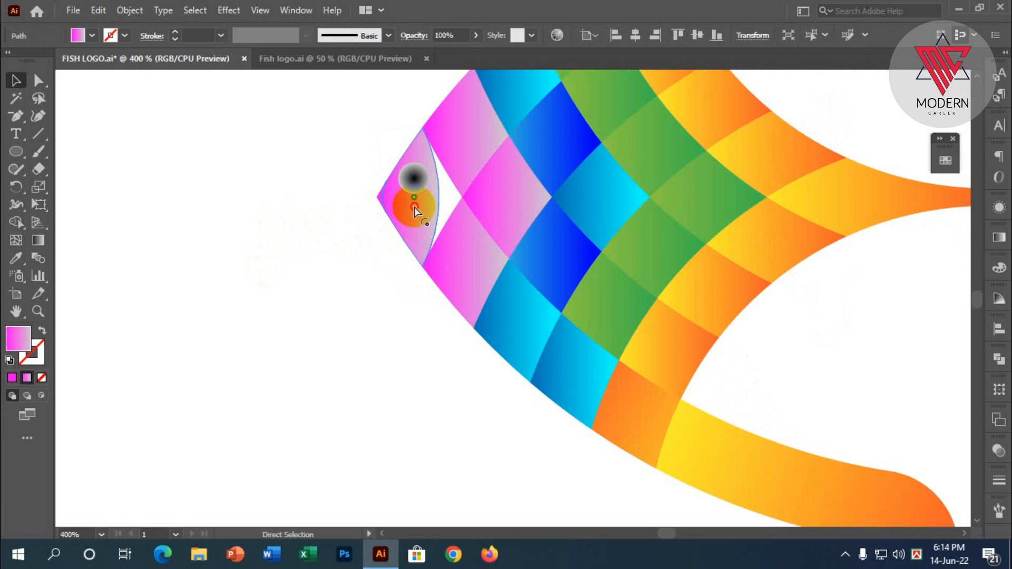
{"action": "key", "text": "v"}
{"action": "left_click", "coordinate": [273, 220]}
{"action": "scroll", "coordinate": [208, 273], "scroll_direction": "down", "scroll_amount": 3}
{"action": "scroll", "coordinate": [210, 276], "scroll_direction": "down", "scroll_amount": 2}
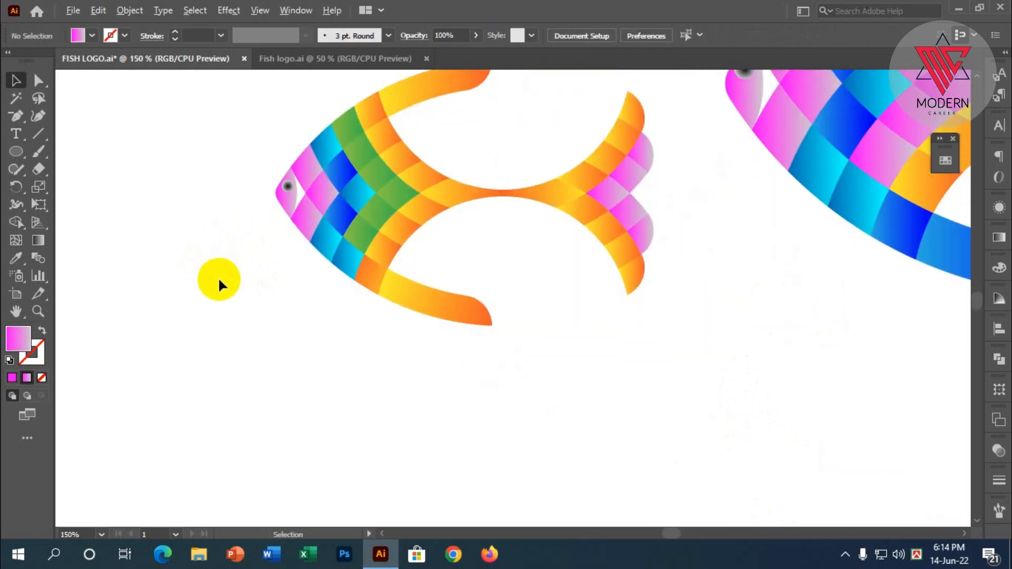
- Examine the whole coloured fish up close and on the full artboard beside the other fish designs
{"action": "scroll", "coordinate": [218, 277], "scroll_direction": "down", "scroll_amount": 2}
{"action": "scroll", "coordinate": [368, 321], "scroll_direction": "up", "scroll_amount": 3}
{"action": "scroll", "coordinate": [206, 298], "scroll_direction": "up", "scroll_amount": 2}
{"action": "scroll", "coordinate": [454, 351], "scroll_direction": "up", "scroll_amount": 1}
{"action": "left_click_drag", "start_coordinate": [220, 167], "coordinate": [691, 456]}
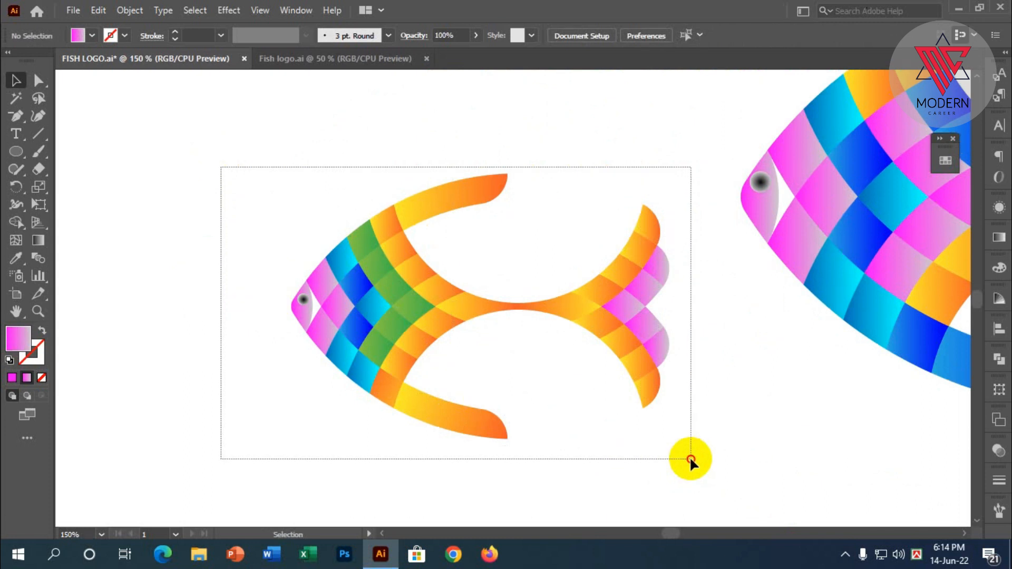
{"action": "left_click_drag", "start_coordinate": [690, 459], "coordinate": [690, 458]}
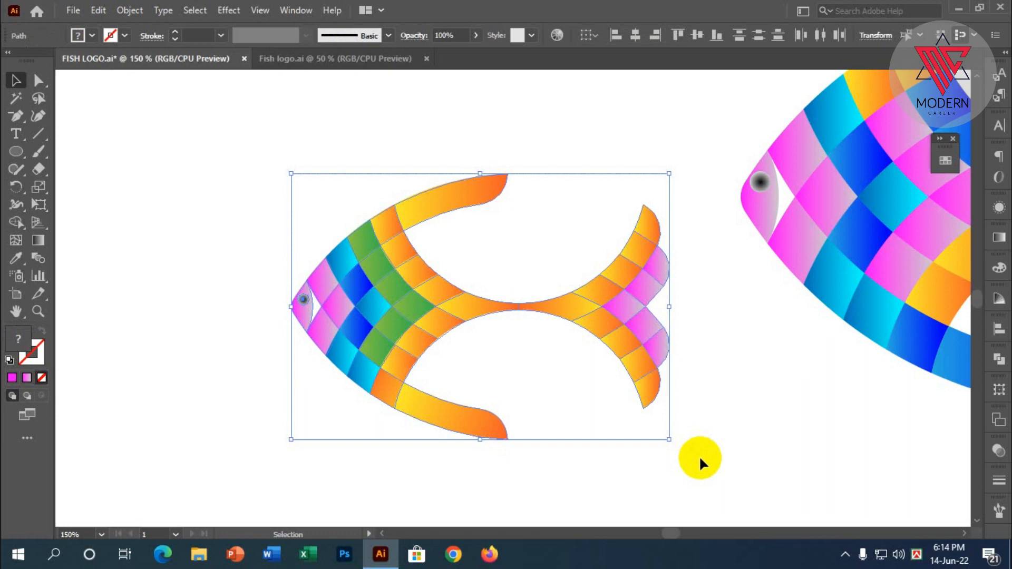
{"action": "left_click", "coordinate": [697, 460]}
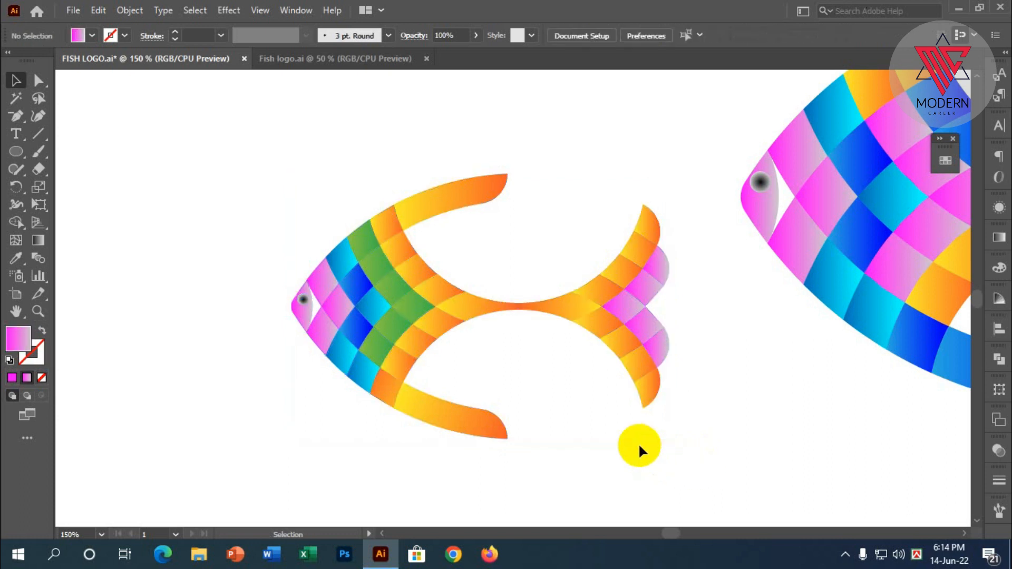
{"action": "scroll", "coordinate": [359, 408], "scroll_direction": "down", "scroll_amount": 2}
{"action": "scroll", "coordinate": [259, 366], "scroll_direction": "down", "scroll_amount": 3}
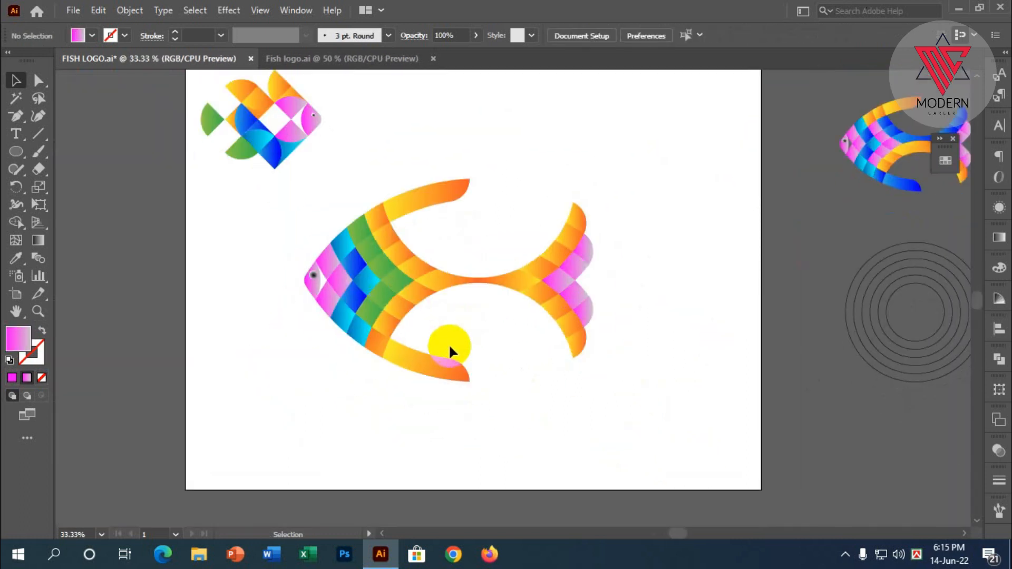
{"action": "scroll", "coordinate": [448, 344], "scroll_direction": "down", "scroll_amount": 3}
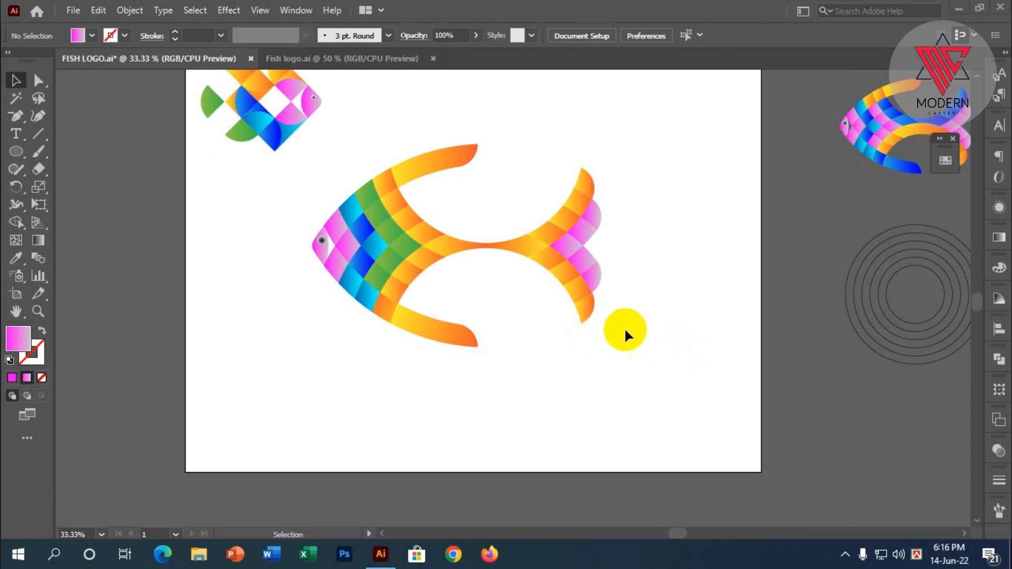
{"action": "scroll", "coordinate": [619, 325], "scroll_direction": "up", "scroll_amount": 2}
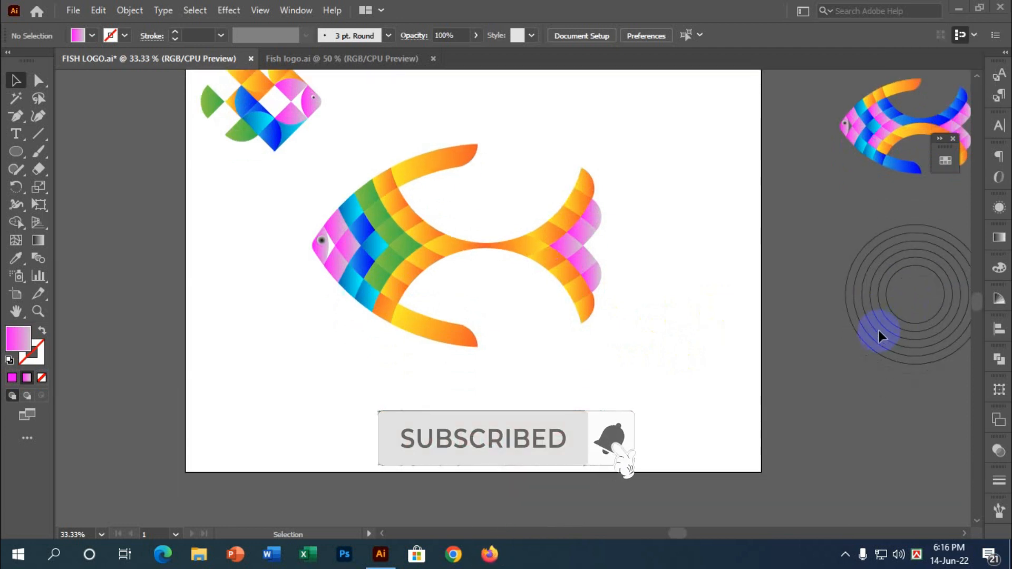
{"action": "scroll", "coordinate": [877, 328], "scroll_direction": "down", "scroll_amount": 1}
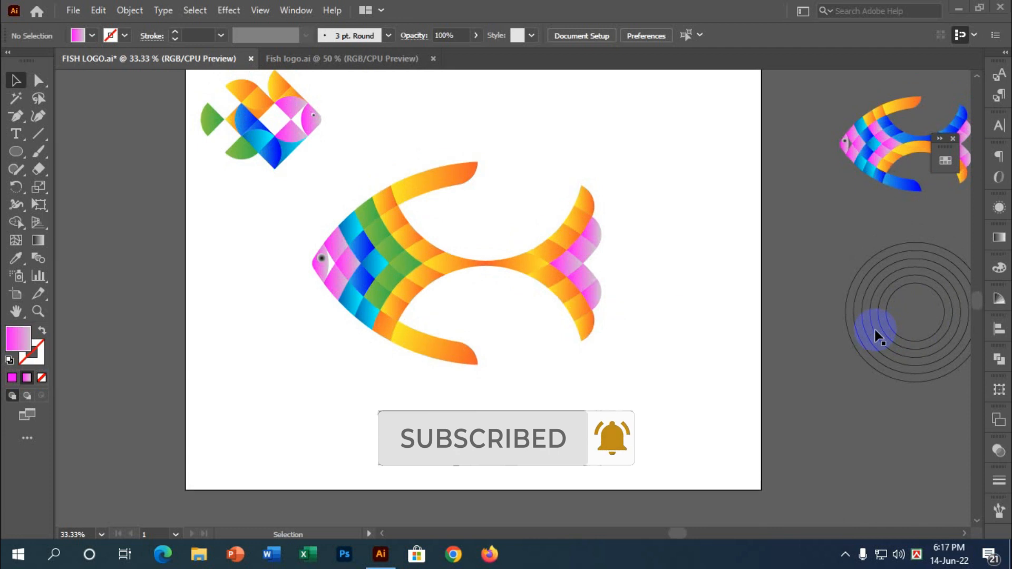